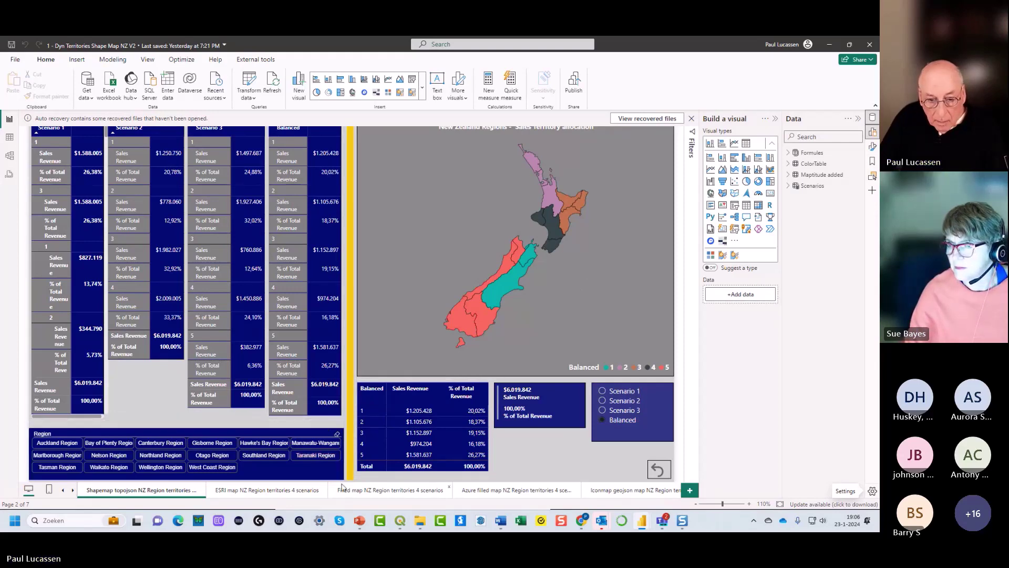
# Open the Filled map NZ Region page and examine the data rows of the Maptitude added table
pyautogui.click(359, 490)
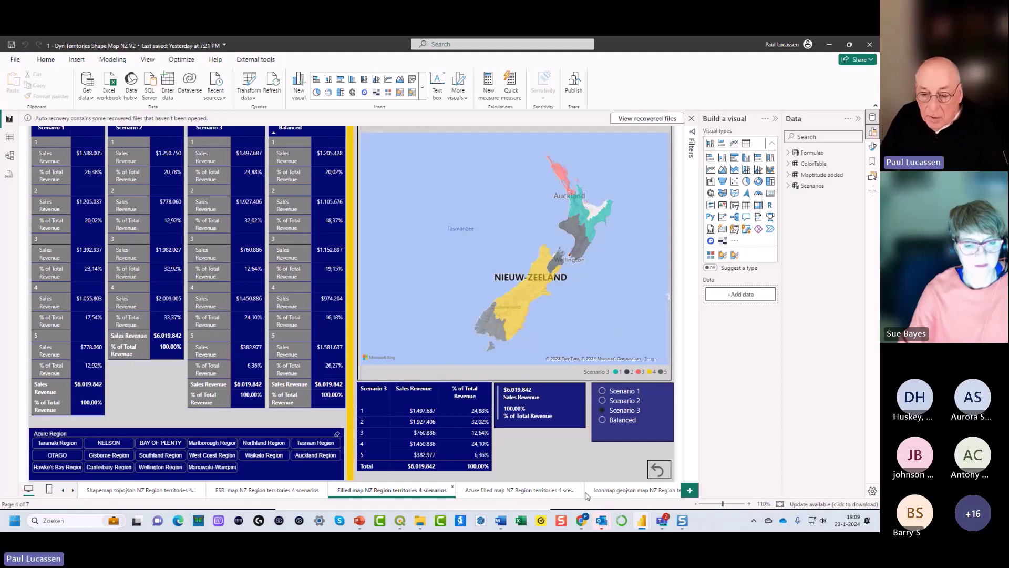
pyautogui.moveTo(601, 520)
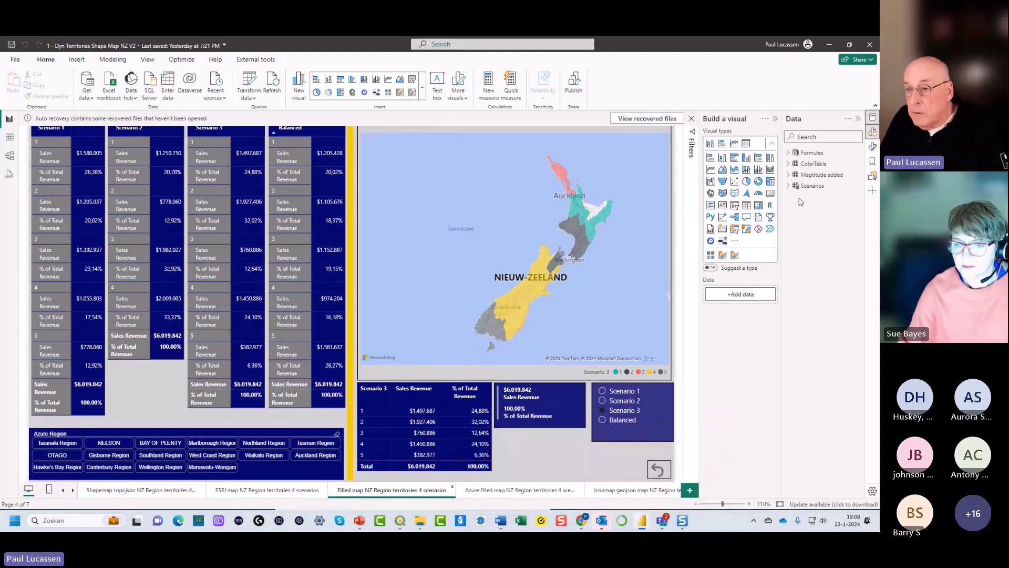
pyautogui.click(822, 175)
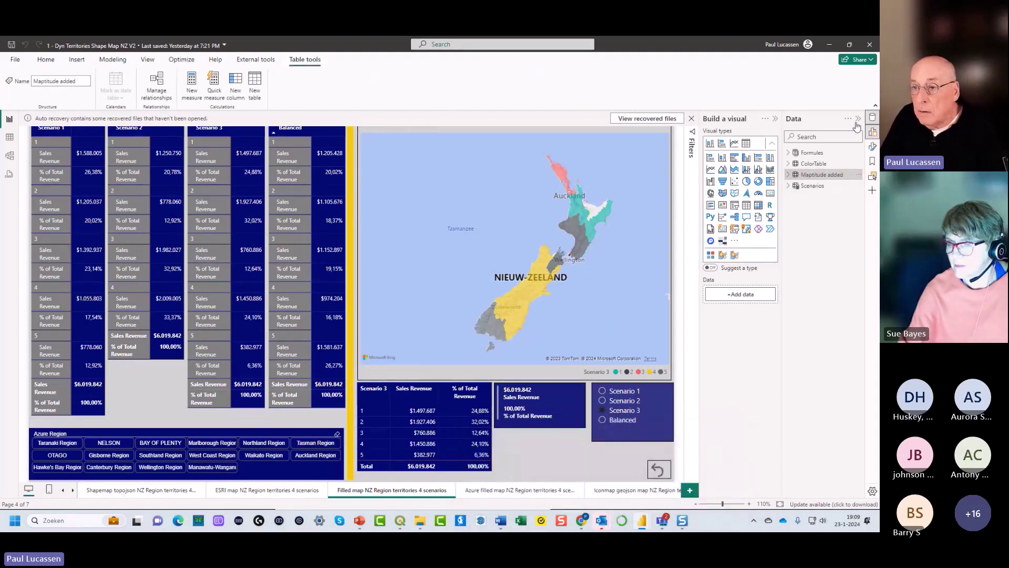
pyautogui.click(10, 137)
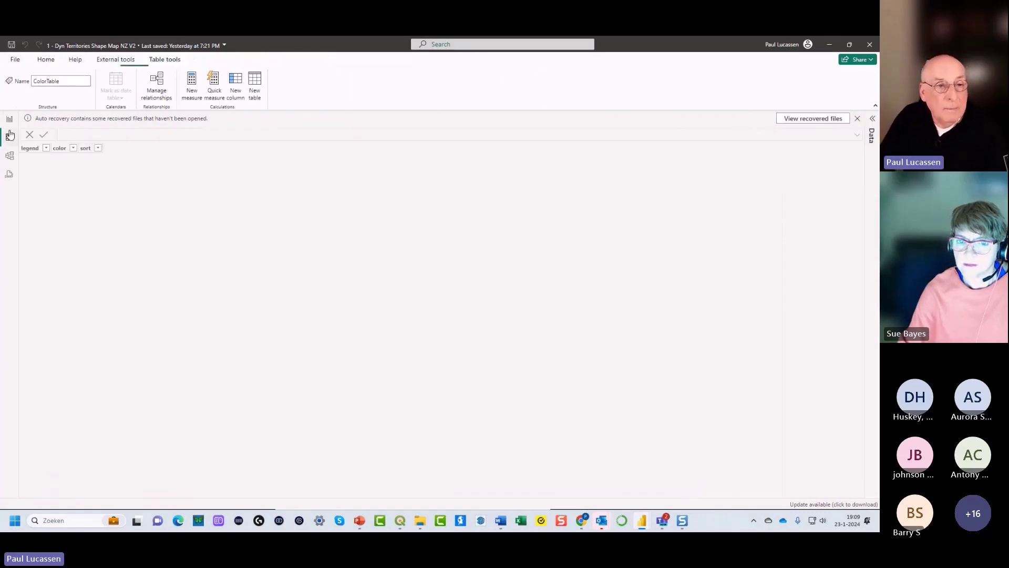
pyautogui.click(872, 135)
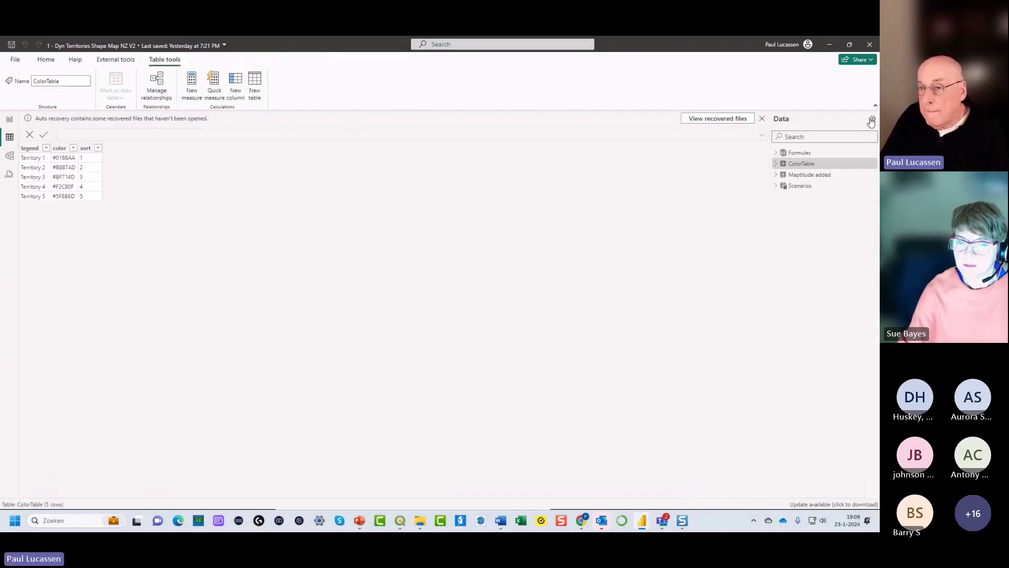
pyautogui.click(817, 175)
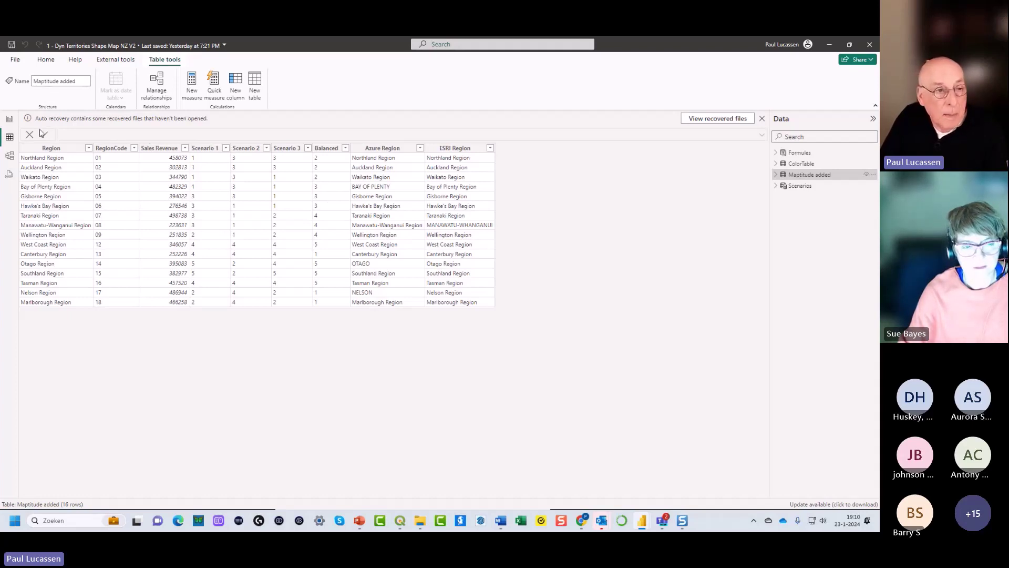
# Return to the report and show Scenario 1 on the Filled map NZ Region page
pyautogui.click(8, 120)
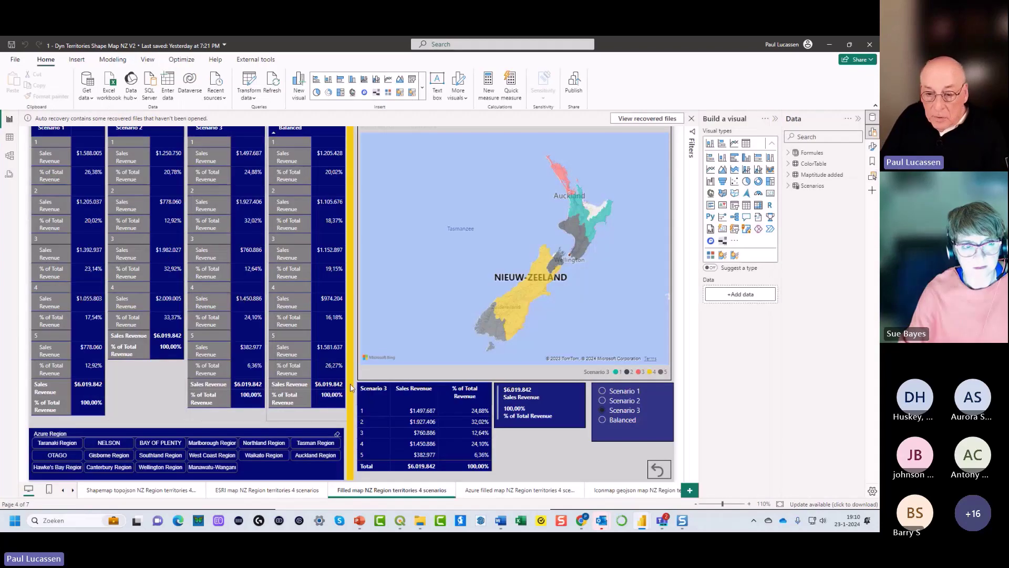
pyautogui.click(660, 439)
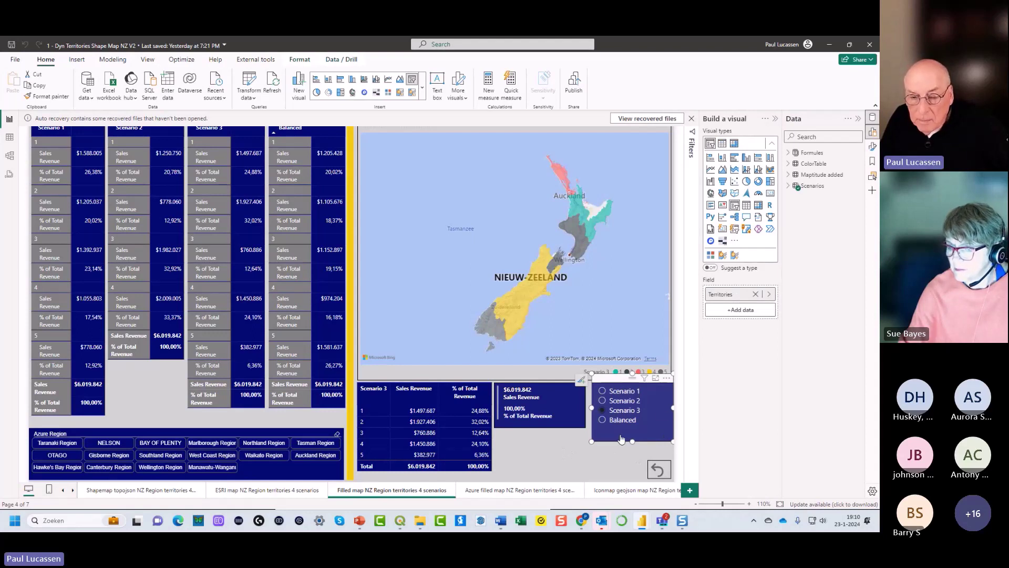
pyautogui.click(599, 318)
pyautogui.click(603, 391)
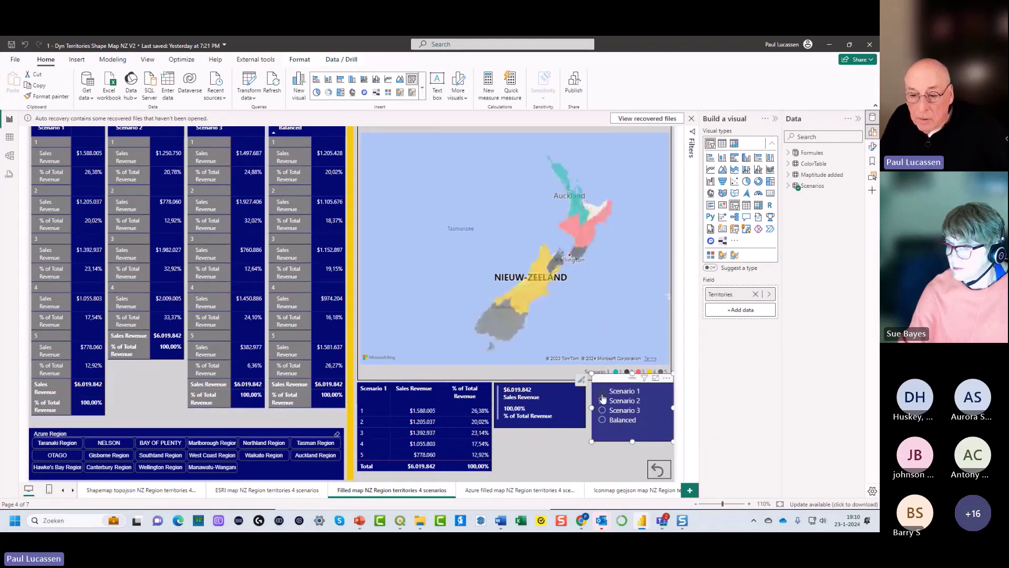
# Show Scenario 1 on the Shapemap topojson NZ Region page and dismiss the auto-recovery notice, removing the recovered files
pyautogui.click(141, 490)
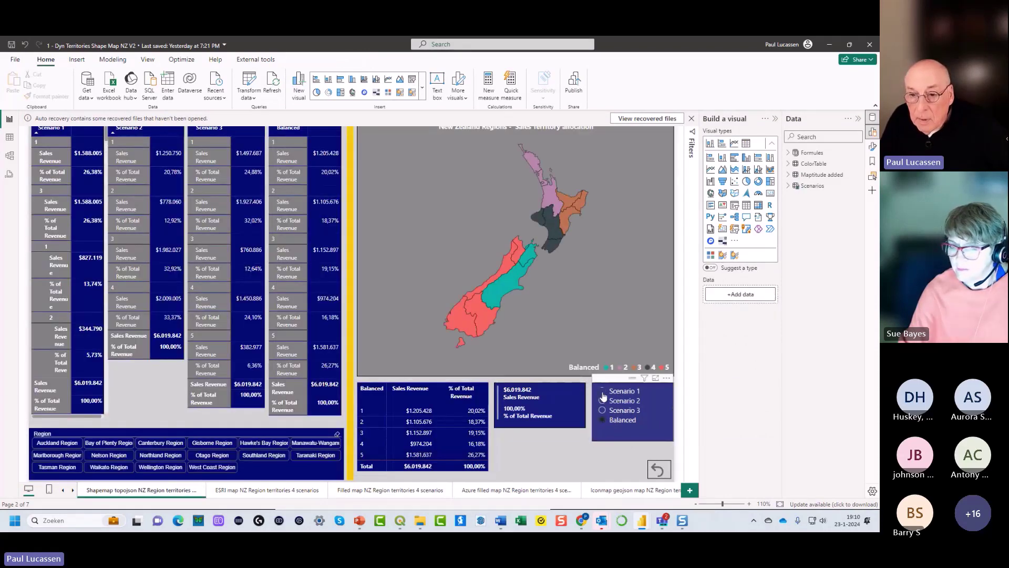
pyautogui.click(602, 391)
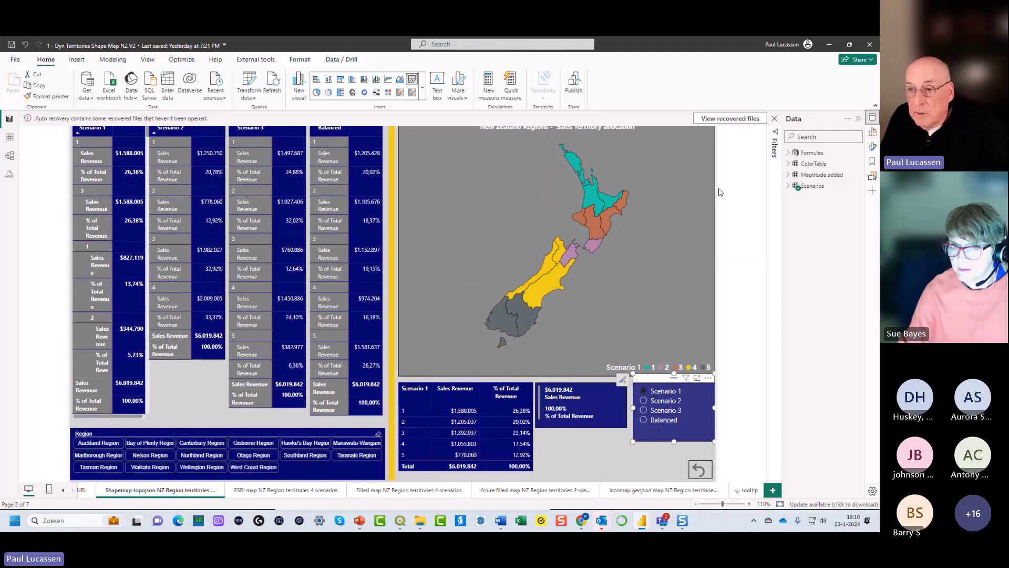
pyautogui.click(774, 118)
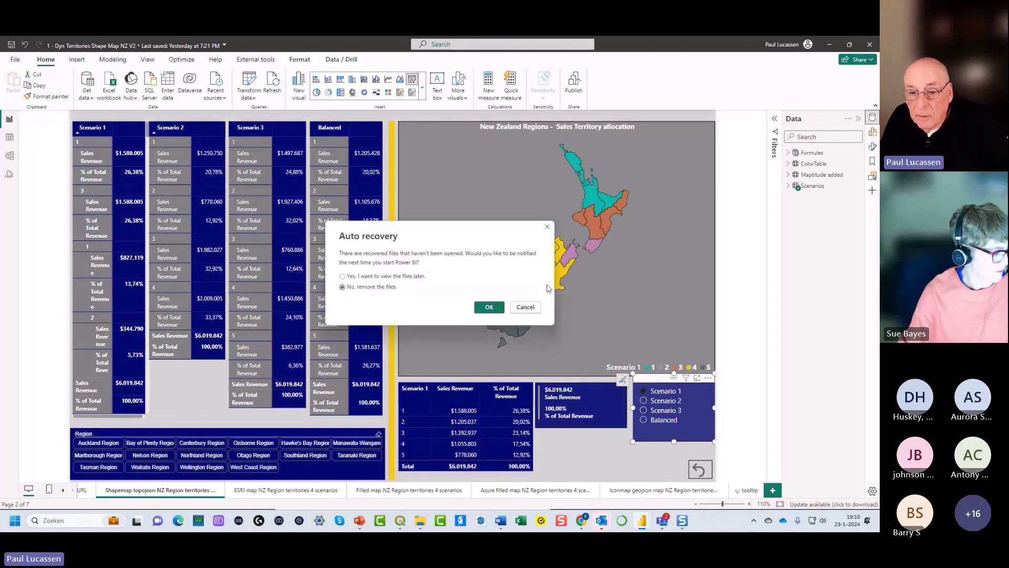
pyautogui.click(489, 307)
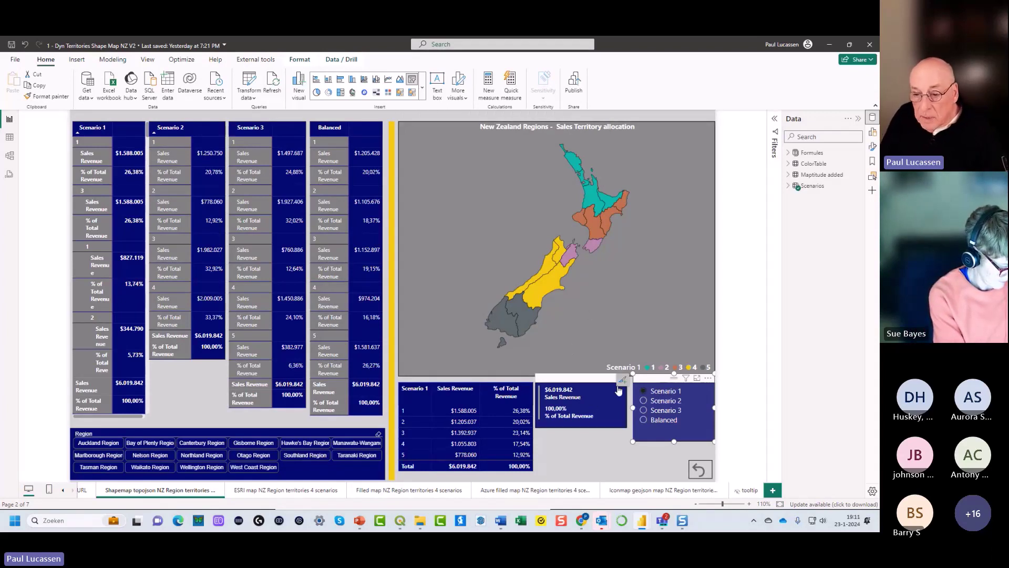
# Compare the sales territory allocations of Scenario 2, Scenario 3, Scenario 1 and Balanced on the shape map
pyautogui.click(644, 401)
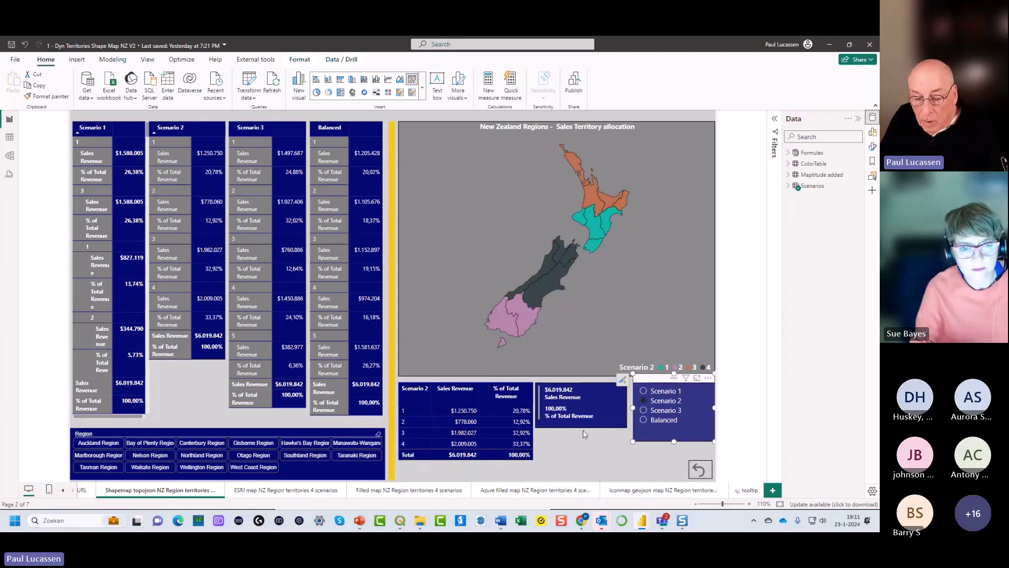
pyautogui.click(643, 410)
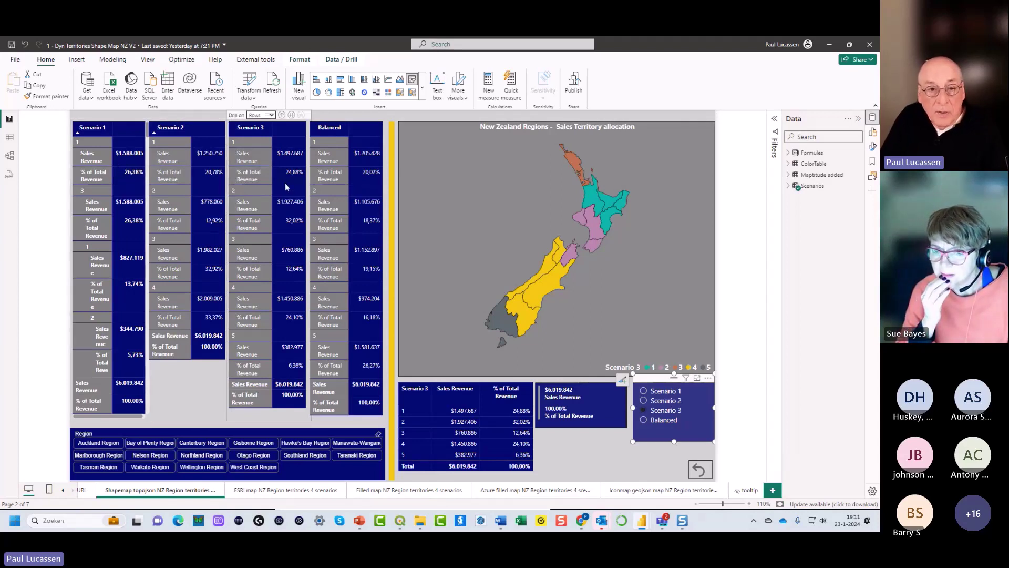
pyautogui.click(648, 401)
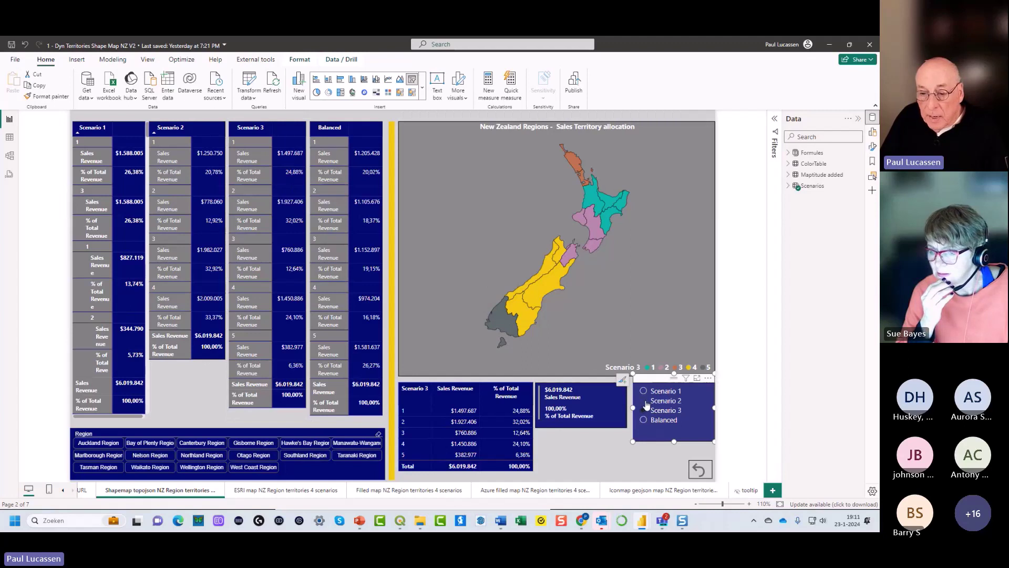
pyautogui.click(643, 391)
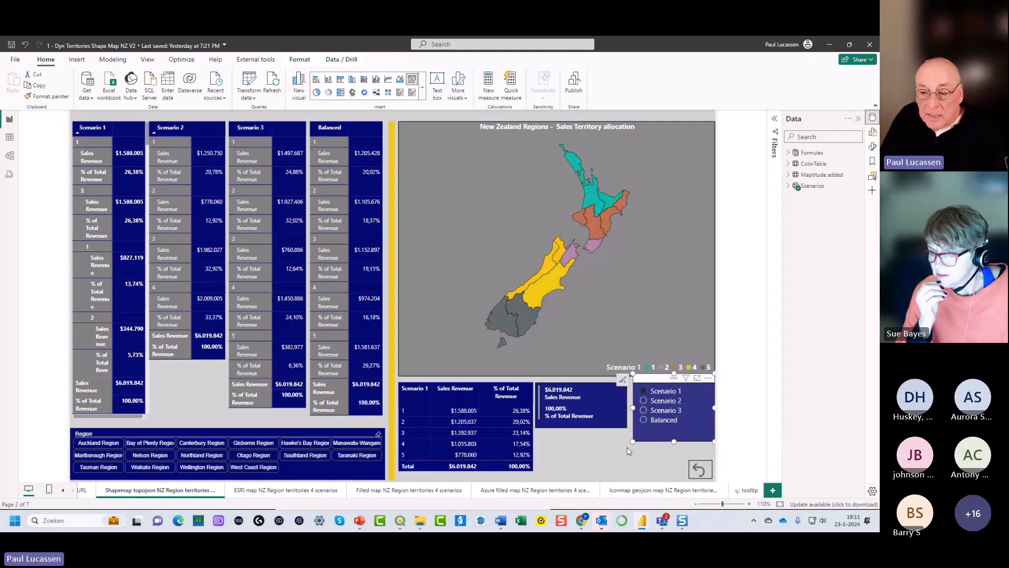
pyautogui.click(644, 421)
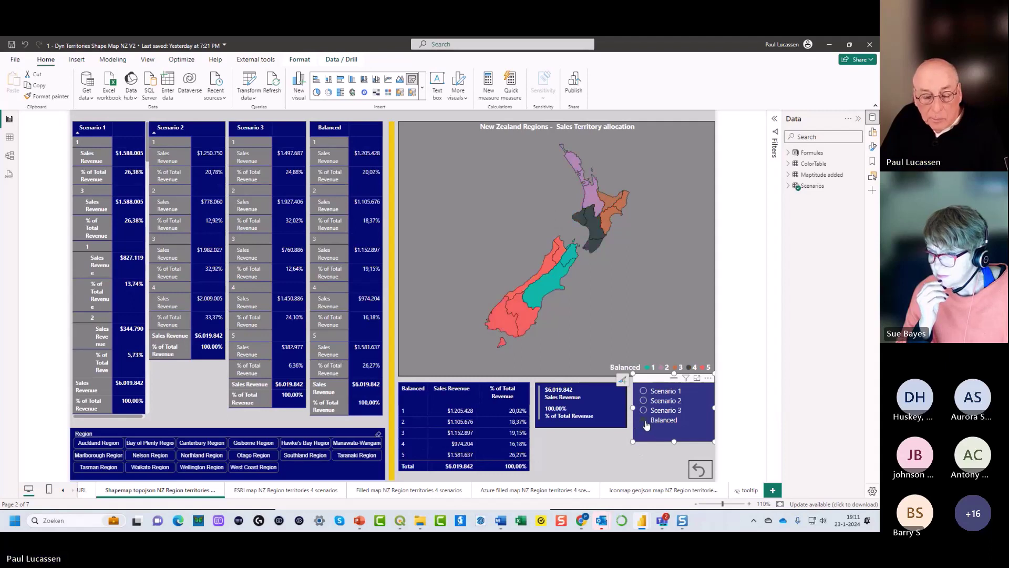
# Filter the shape map page by Hawke's Bay Region and Southland Region in turn, clear the region filter and reselect Scenario 1
pyautogui.click(306, 444)
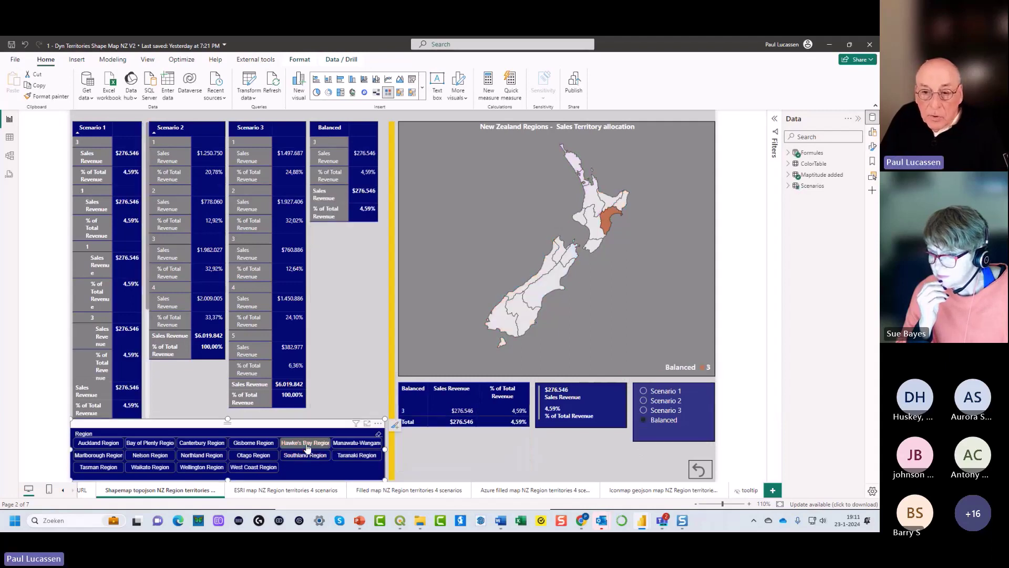
pyautogui.click(305, 457)
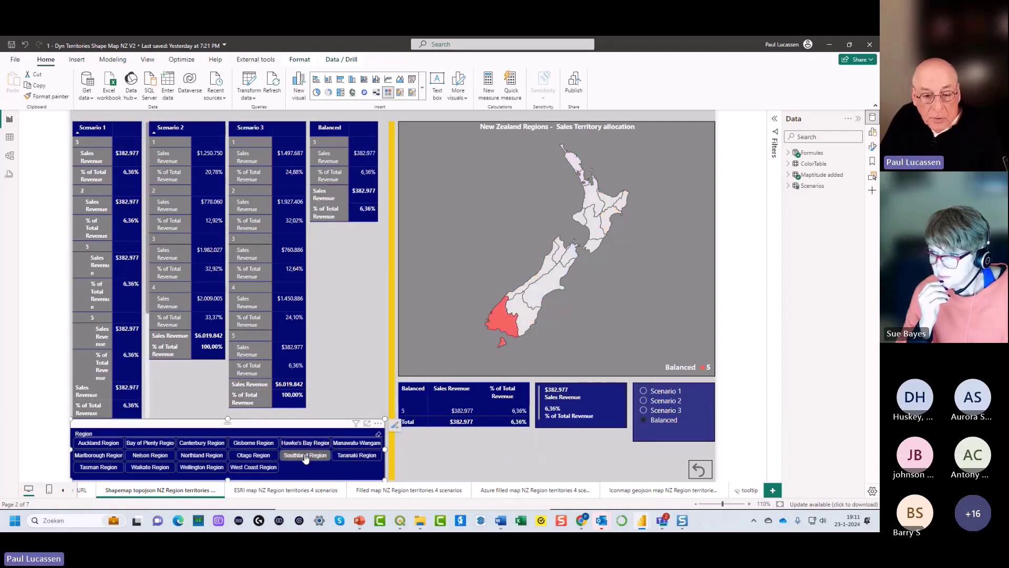
pyautogui.click(306, 456)
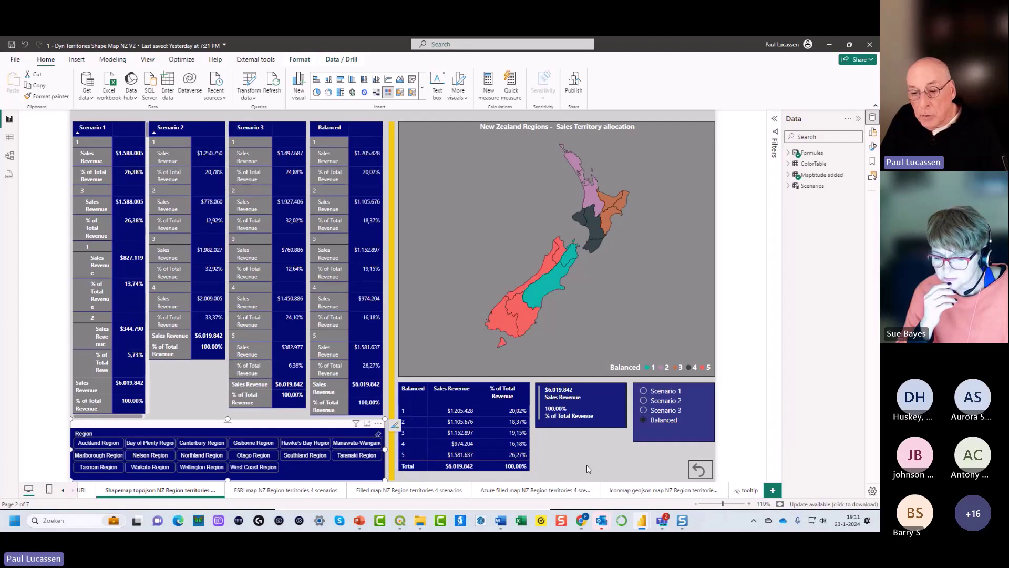
pyautogui.click(642, 391)
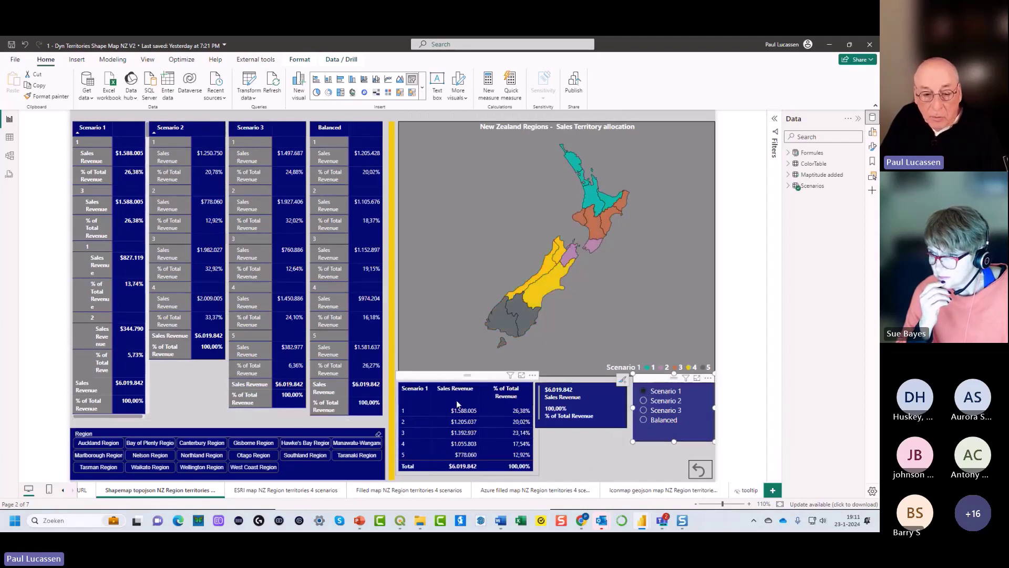
# Show Scenario 2 on the ESRI map NZ Region page and on the Filled map NZ Region page
pyautogui.click(294, 490)
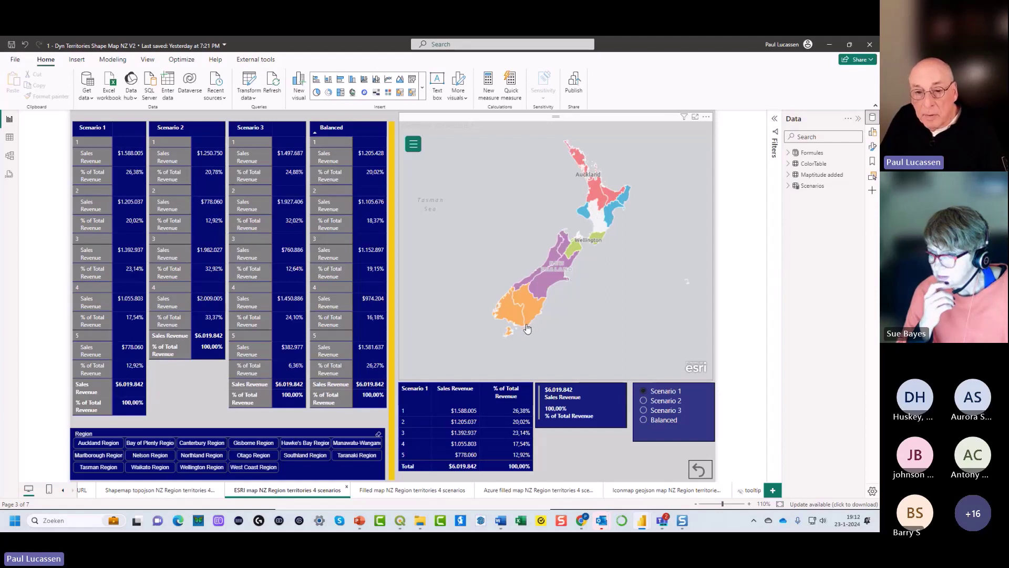
pyautogui.click(643, 401)
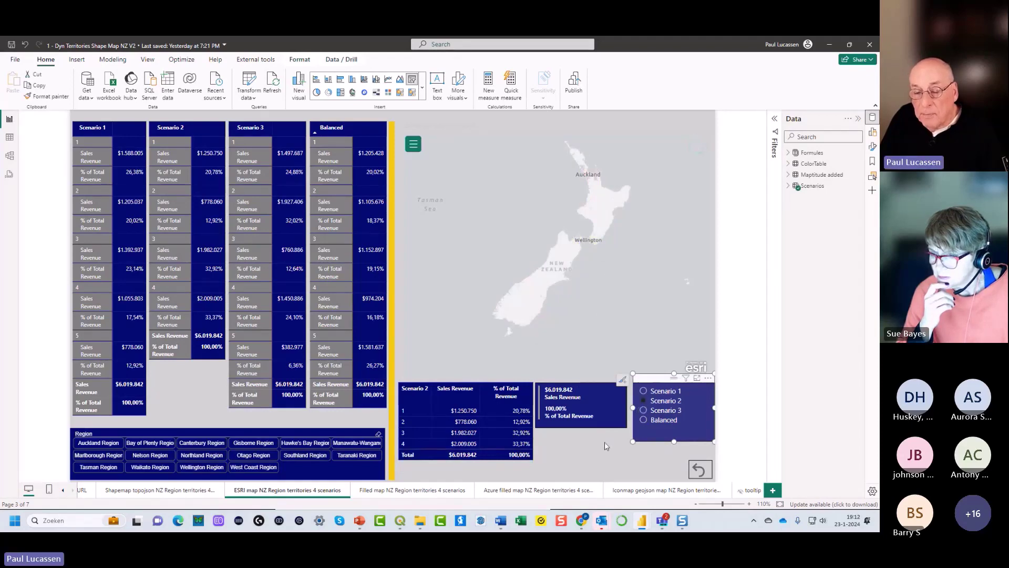
pyautogui.click(426, 489)
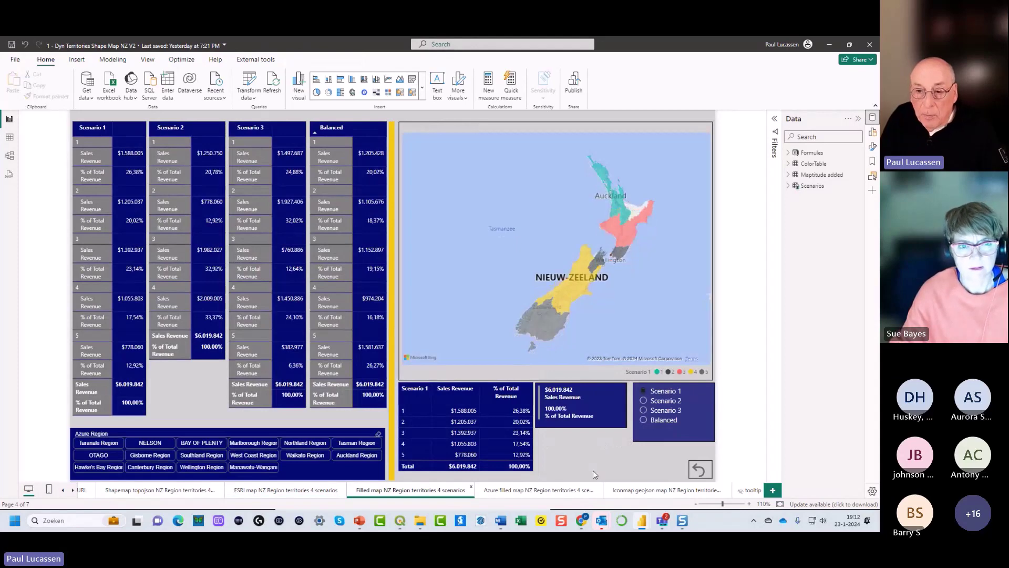
pyautogui.click(644, 400)
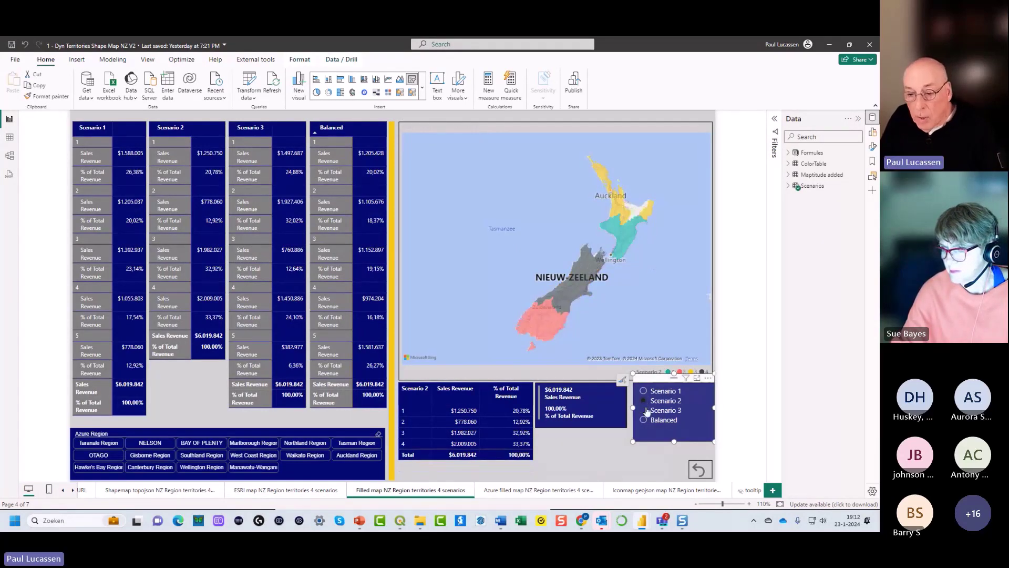
# View the Azure filled map page, and switch the Iconmap geojson page through Scenario 2 to Scenario 3
pyautogui.click(540, 490)
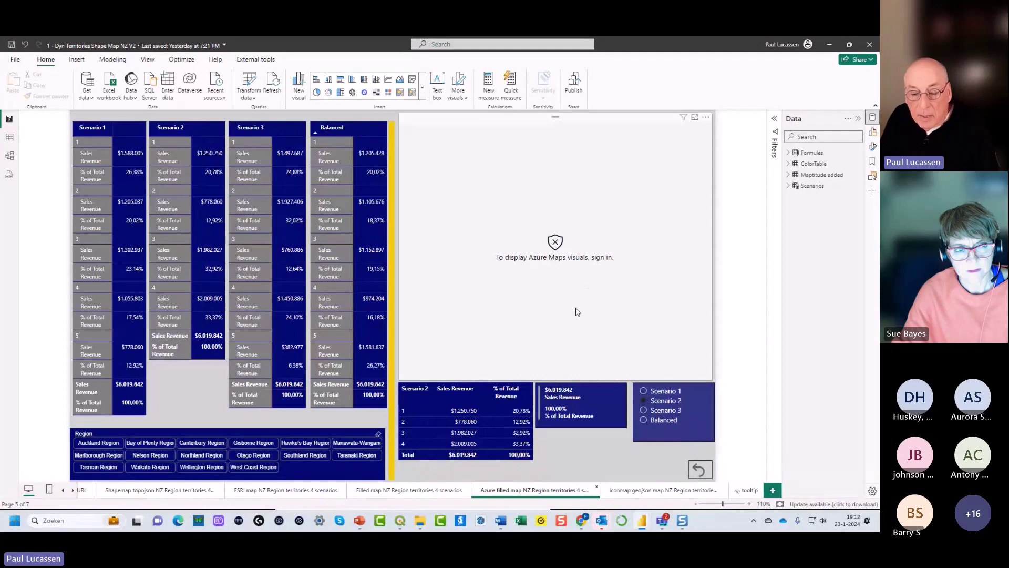
pyautogui.click(633, 489)
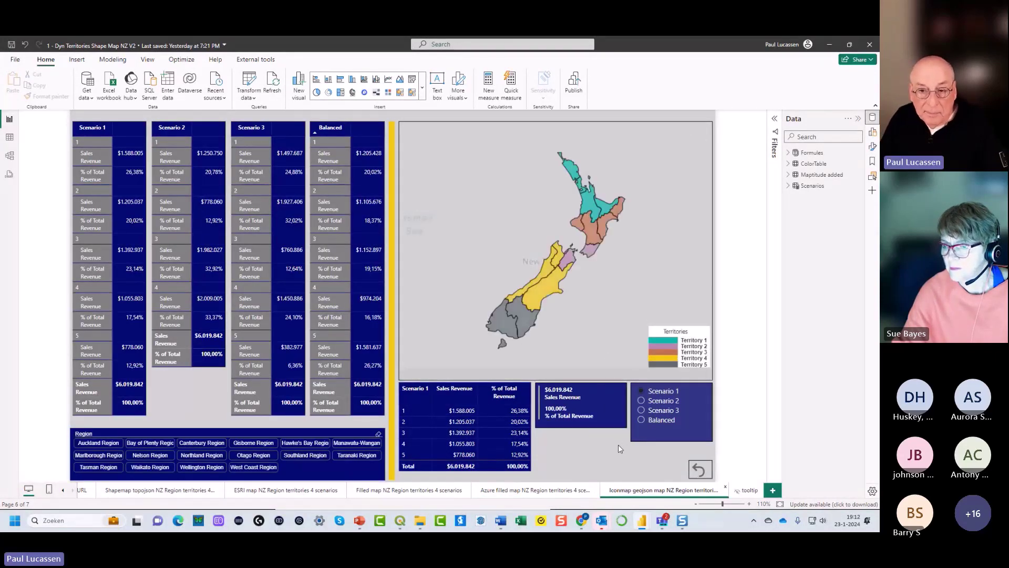
pyautogui.click(642, 401)
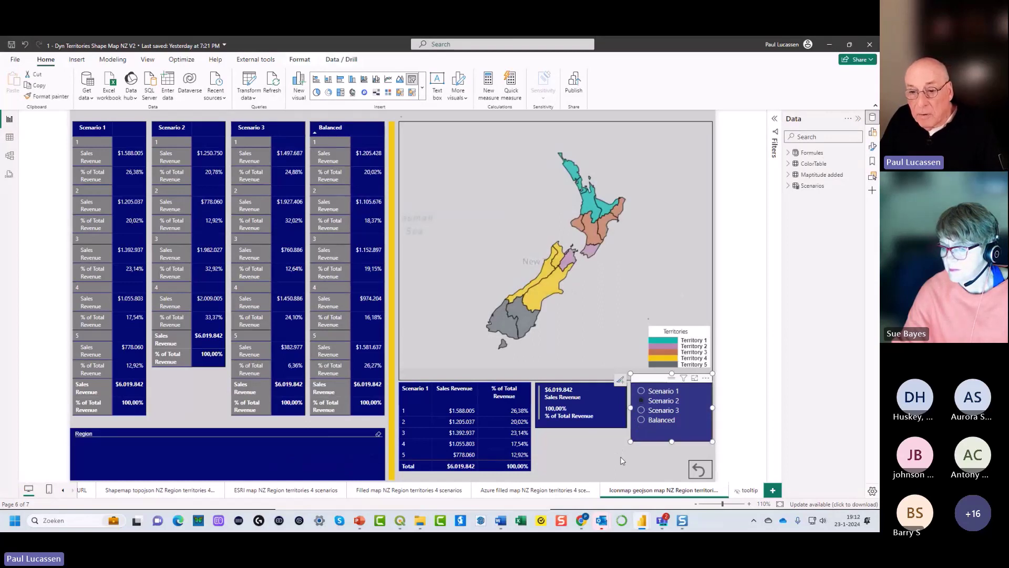
pyautogui.click(641, 411)
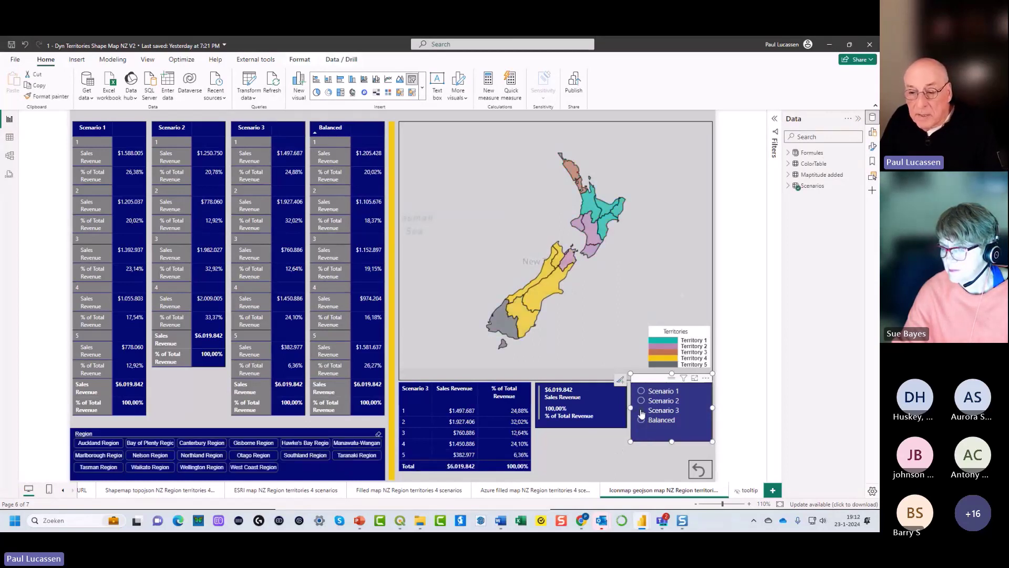
# Display the GeoJSON format settings of the icon map visual, including its GeoJSON URL
pyautogui.click(605, 296)
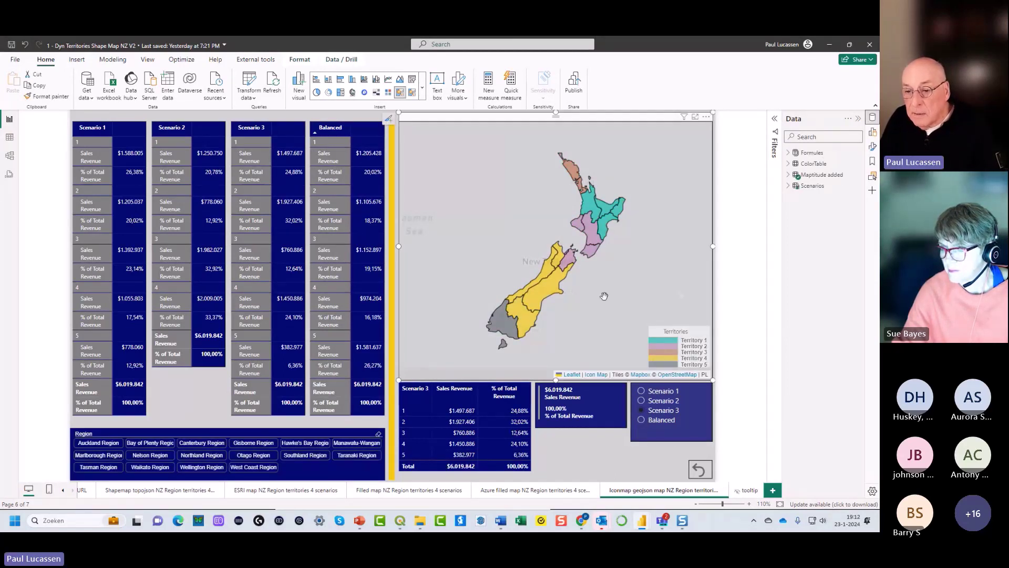
pyautogui.click(872, 145)
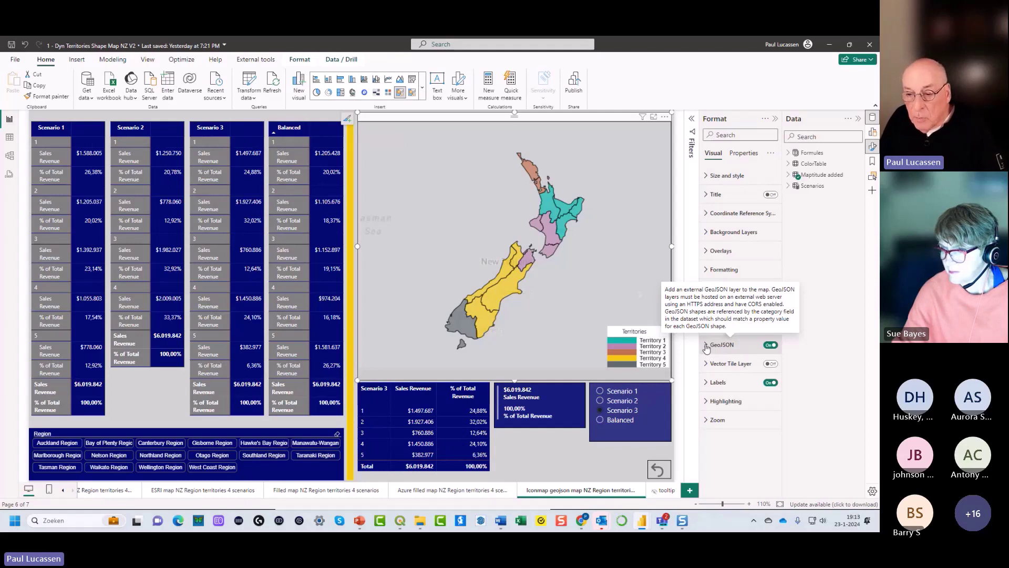
pyautogui.click(706, 348)
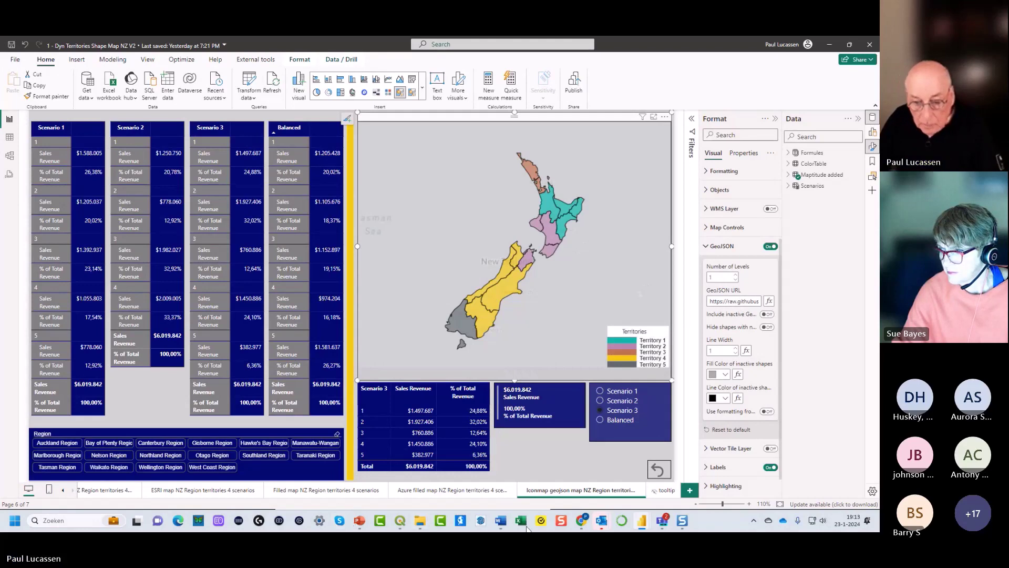
# Switch to the browser and preview the NZ geojson QGIS.geojson file in the NZ repository on GitHub
pyautogui.moveTo(583, 521)
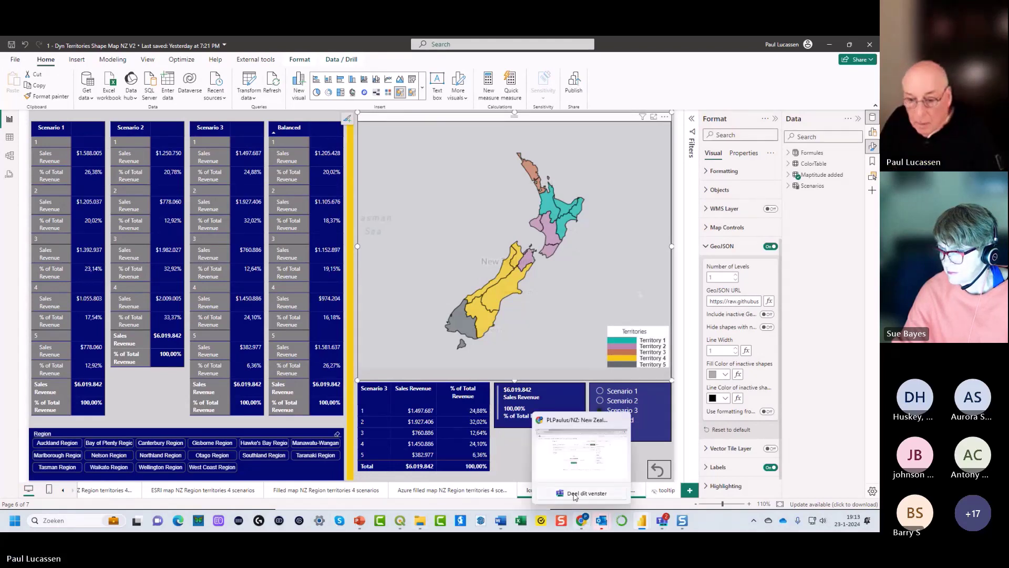
pyautogui.click(573, 472)
pyautogui.click(222, 236)
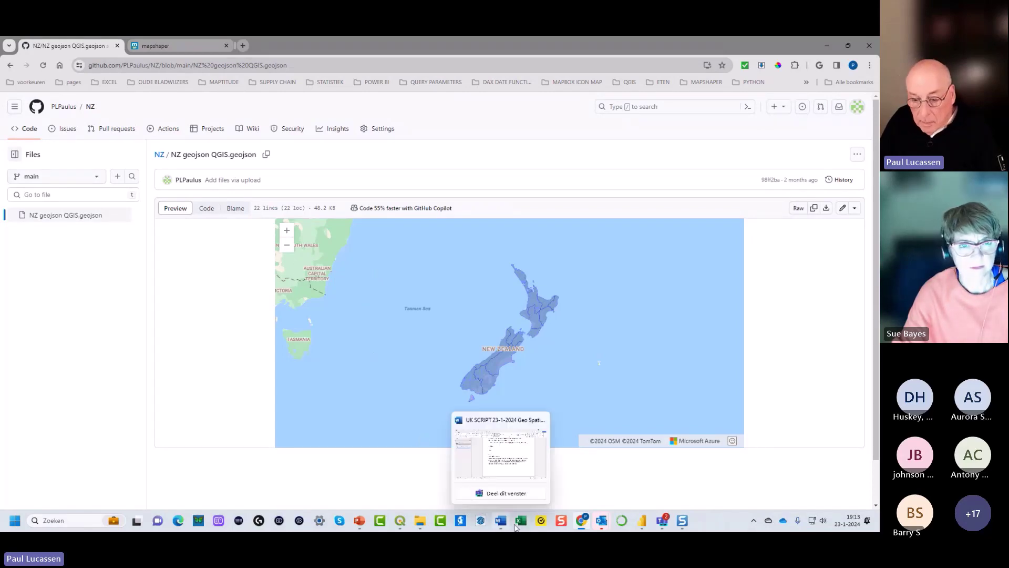
# Switch to the New Zealand dynamic territories report and return to the browser's GitHub preview of NZ geojson QGIS.geojson
pyautogui.moveTo(639, 517)
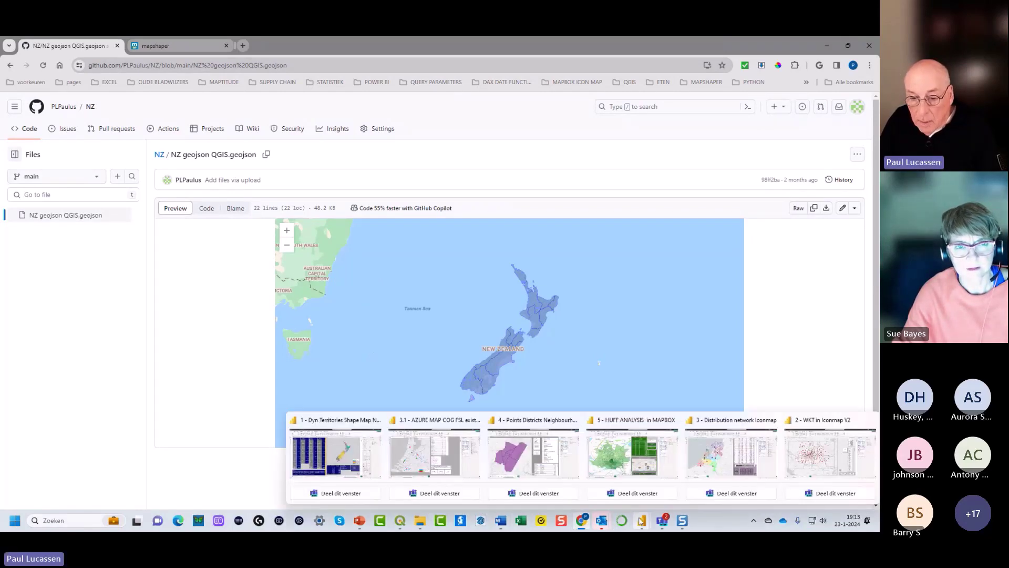
pyautogui.click(363, 436)
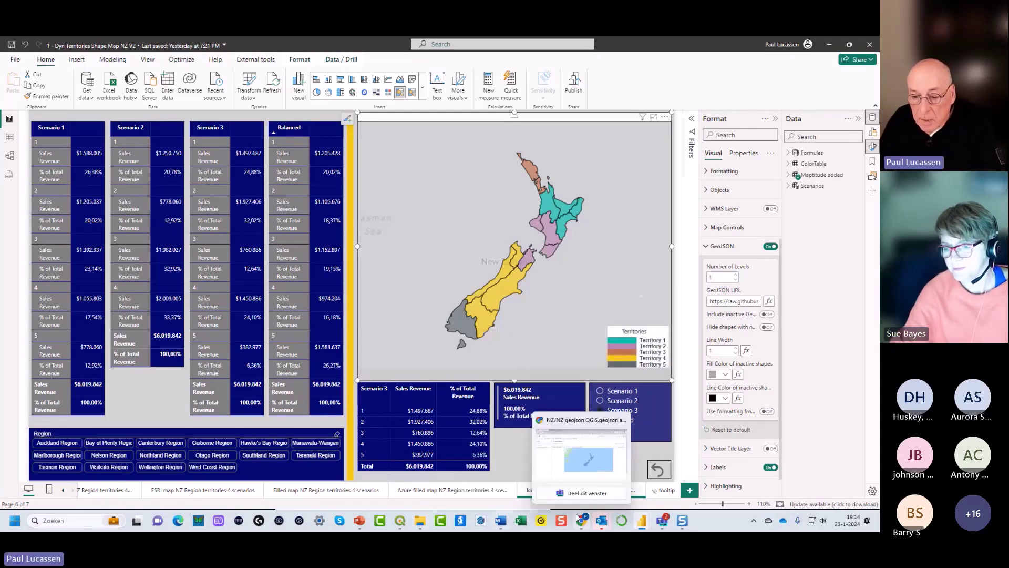
pyautogui.click(574, 500)
pyautogui.click(578, 518)
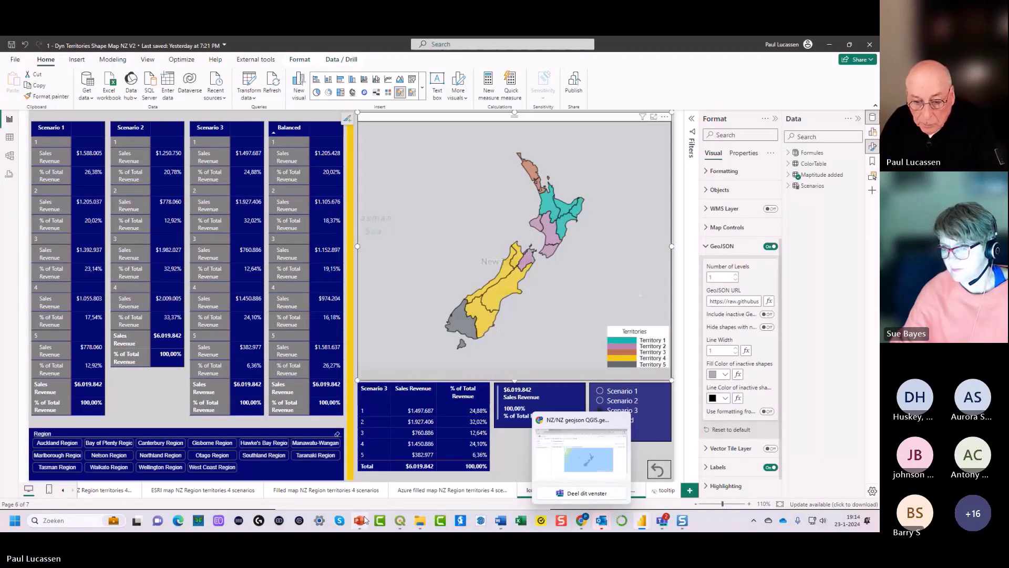
pyautogui.click(566, 476)
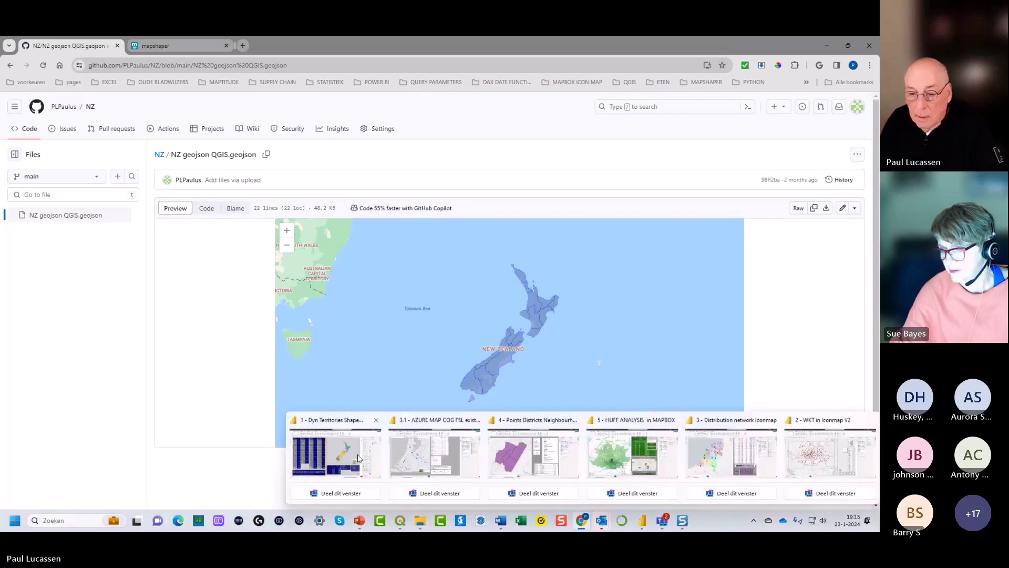
# Switch back to the New Zealand territories report and show Scenario 2 followed by Scenario 1 on the Iconmap geojson page
pyautogui.click(528, 454)
pyautogui.click(601, 409)
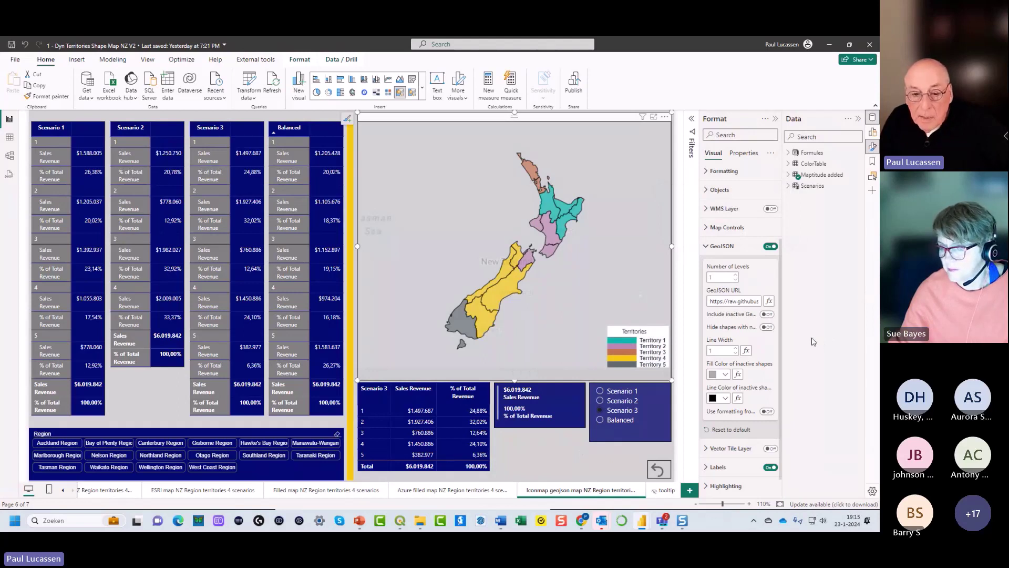
pyautogui.click(600, 400)
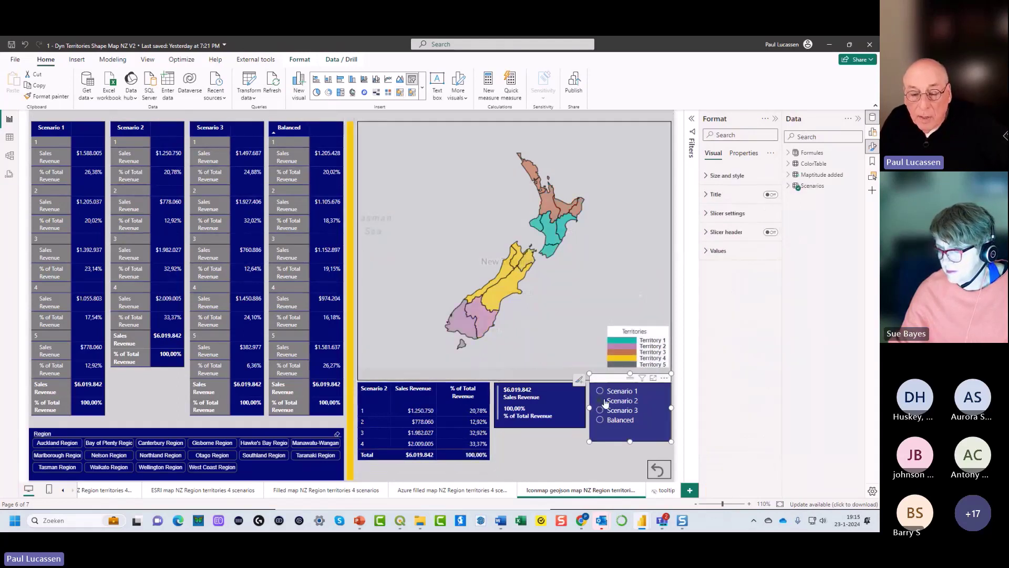
pyautogui.click(600, 391)
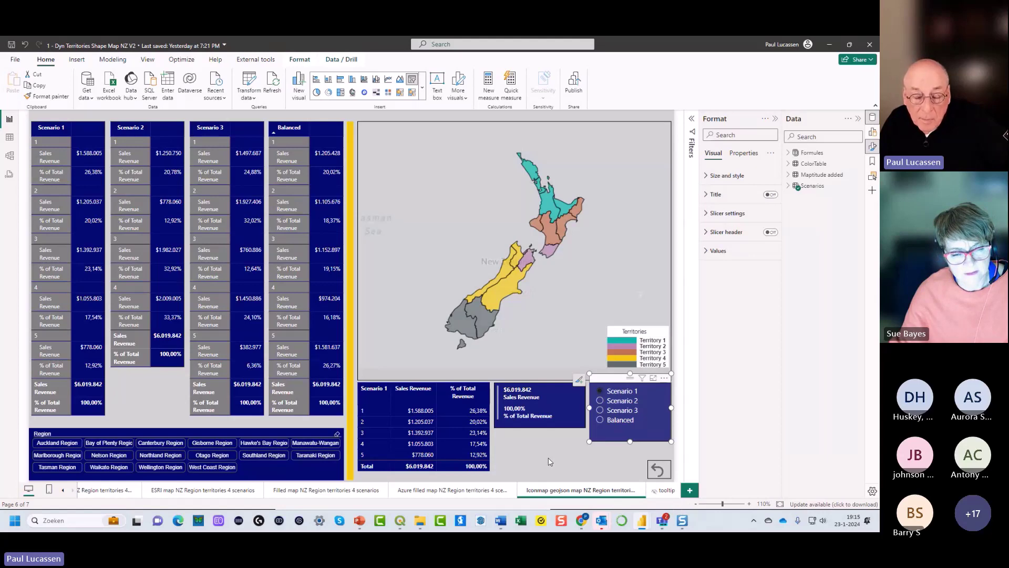
# Compare the shape map's format options with the icon map's GeoJSON settings, and display the icon map's data fields
pyautogui.click(108, 493)
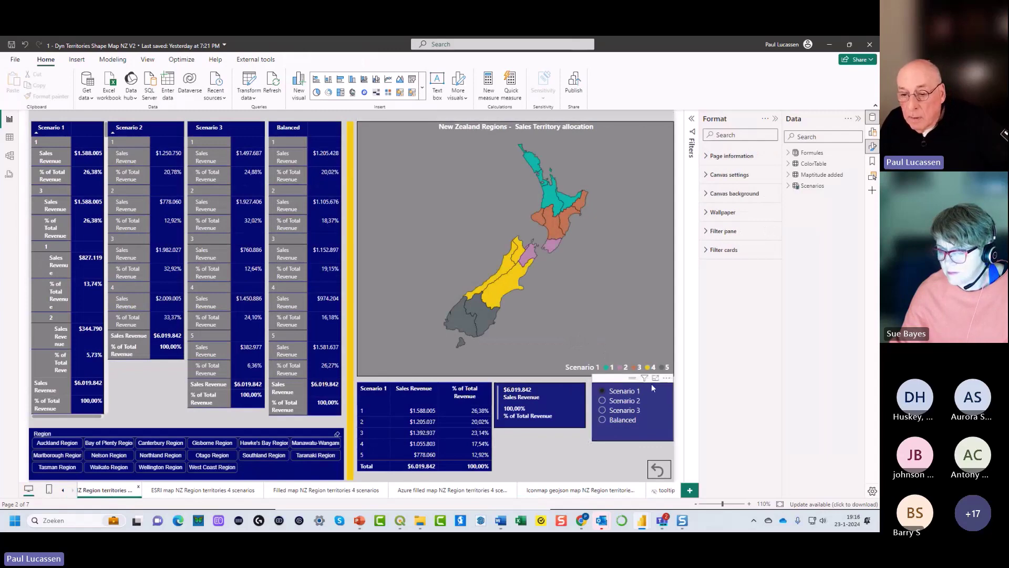
pyautogui.click(595, 317)
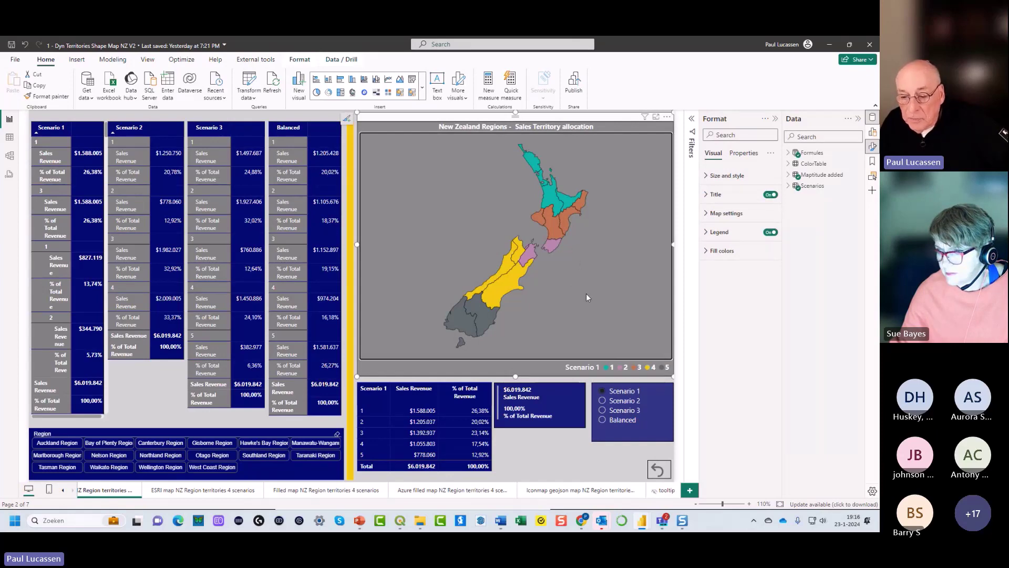
pyautogui.click(583, 491)
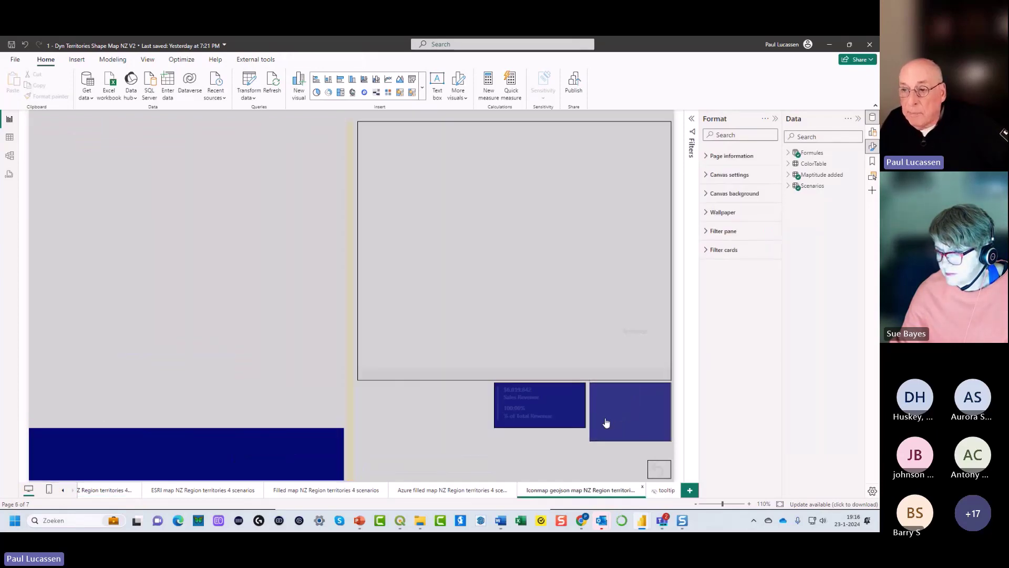
pyautogui.click(640, 266)
pyautogui.moveTo(554, 245)
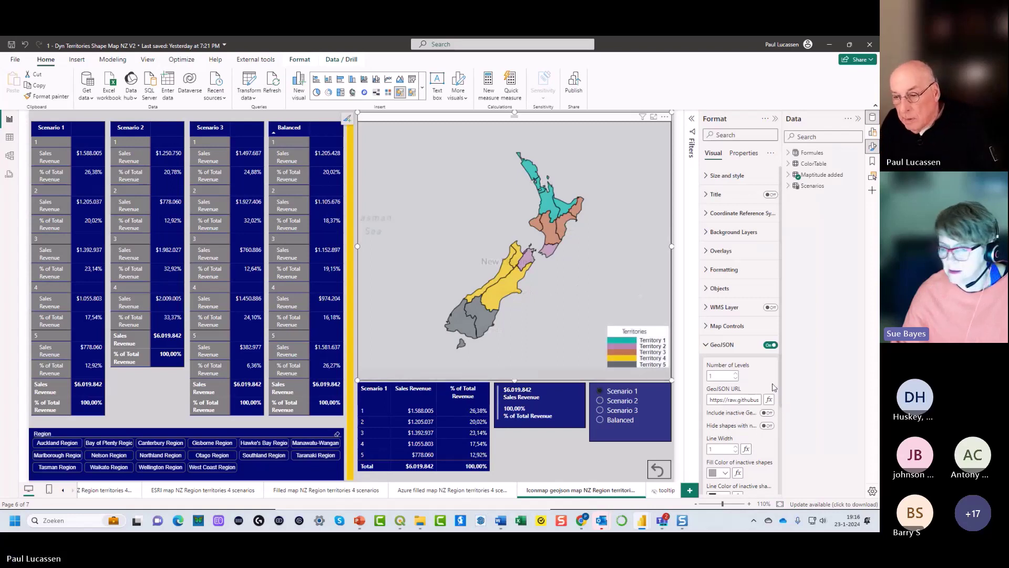
pyautogui.scroll(-3, 772, 387)
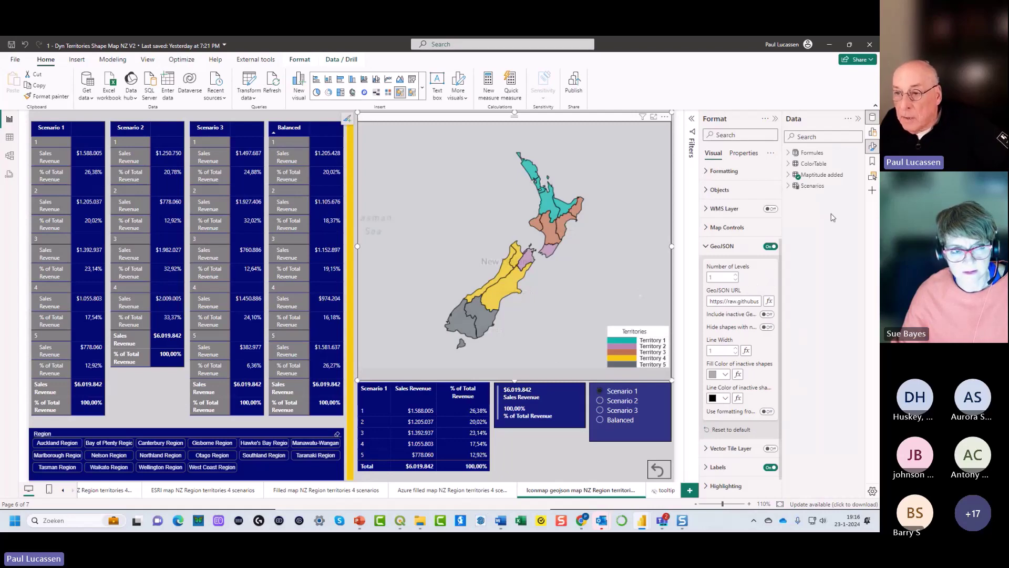
pyautogui.click(873, 132)
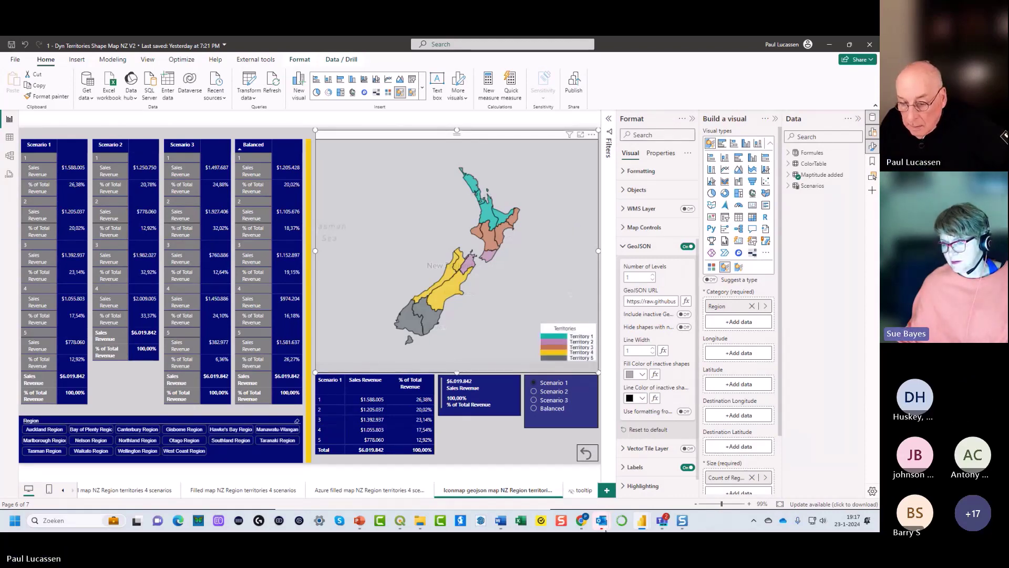
# Switch to the 2 - WKT in Iconmap V2 report and select the Rotterdam map visual on the WKT page
pyautogui.moveTo(647, 522)
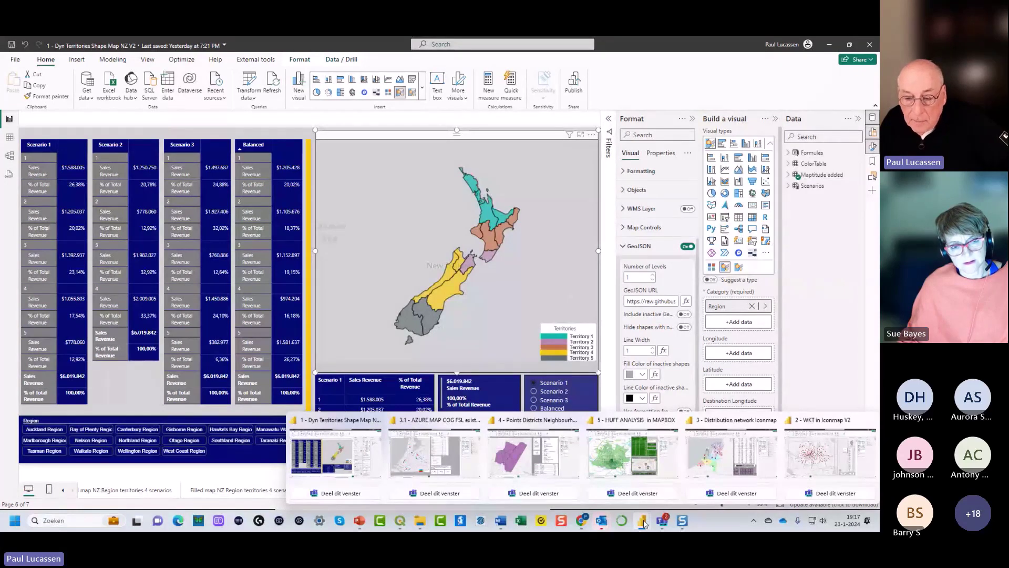
pyautogui.click(811, 469)
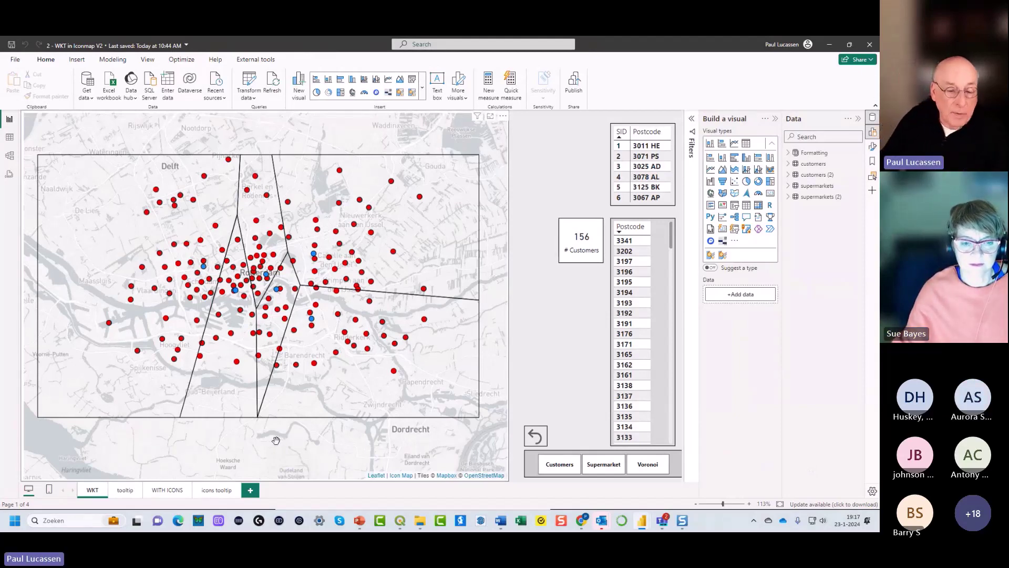
pyautogui.click(451, 373)
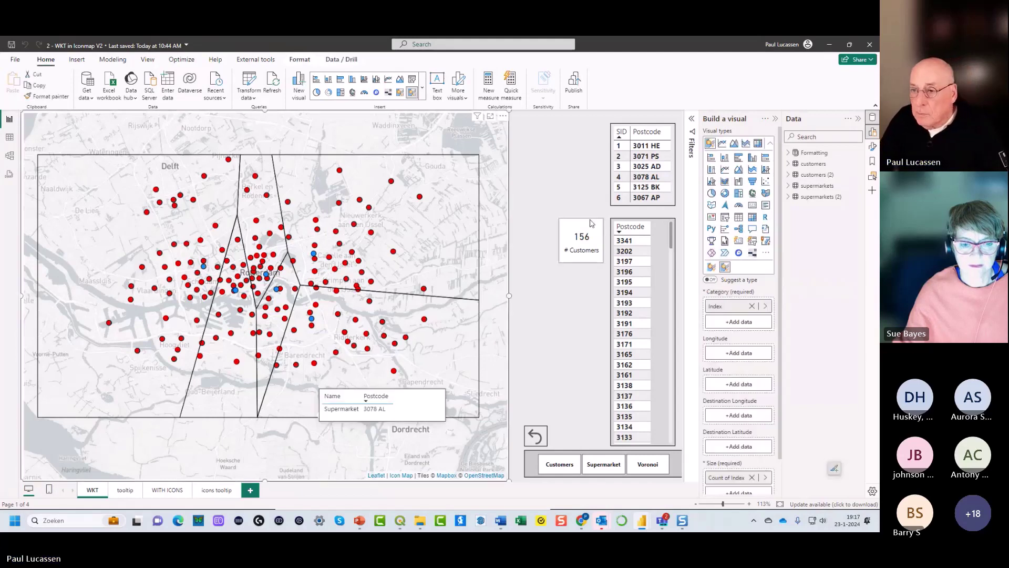
# Open the customers table's data and examine the WKT column across the customer, Voronoi and supermarket rows
pyautogui.click(823, 164)
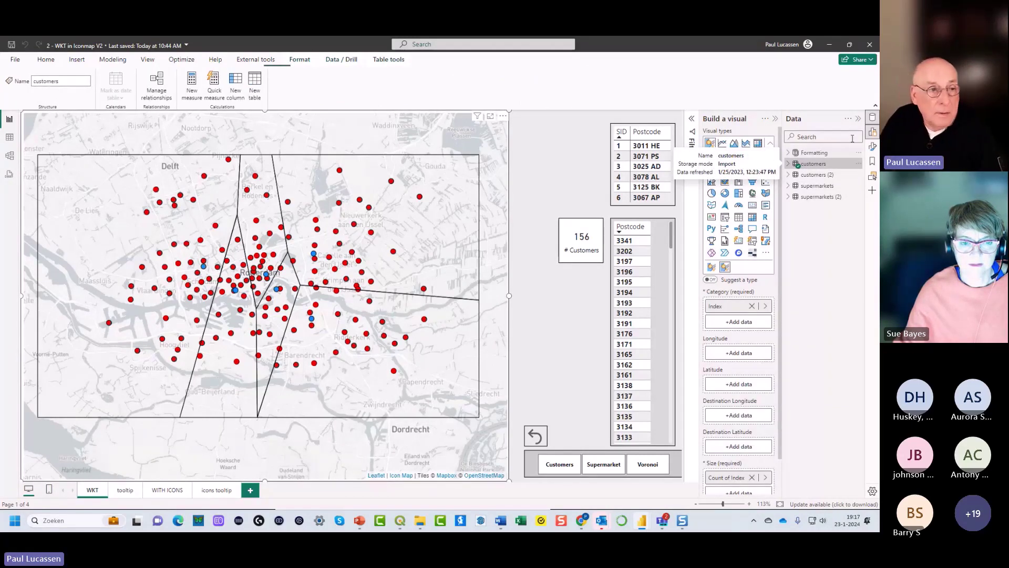
pyautogui.click(9, 137)
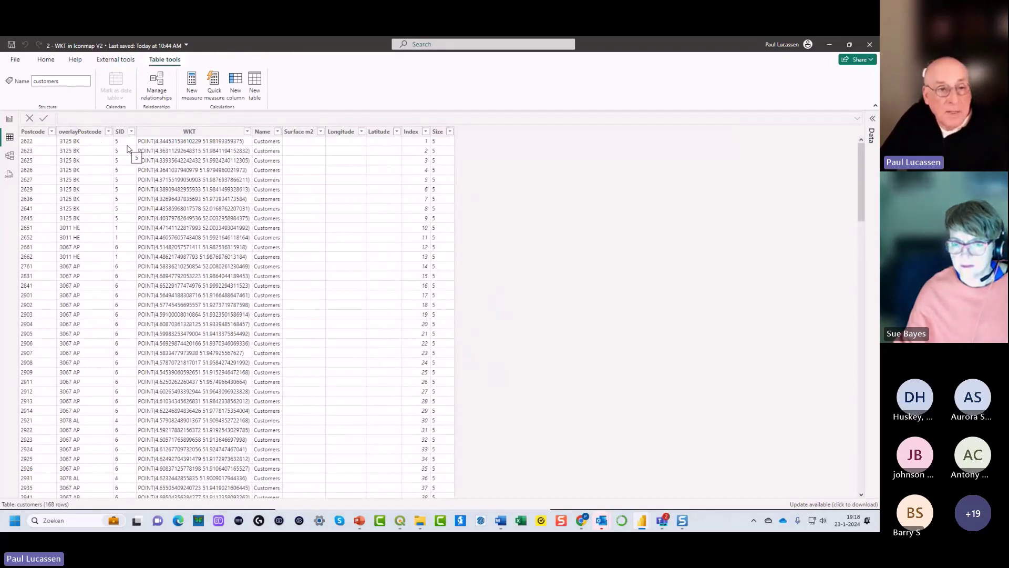
pyautogui.click(206, 131)
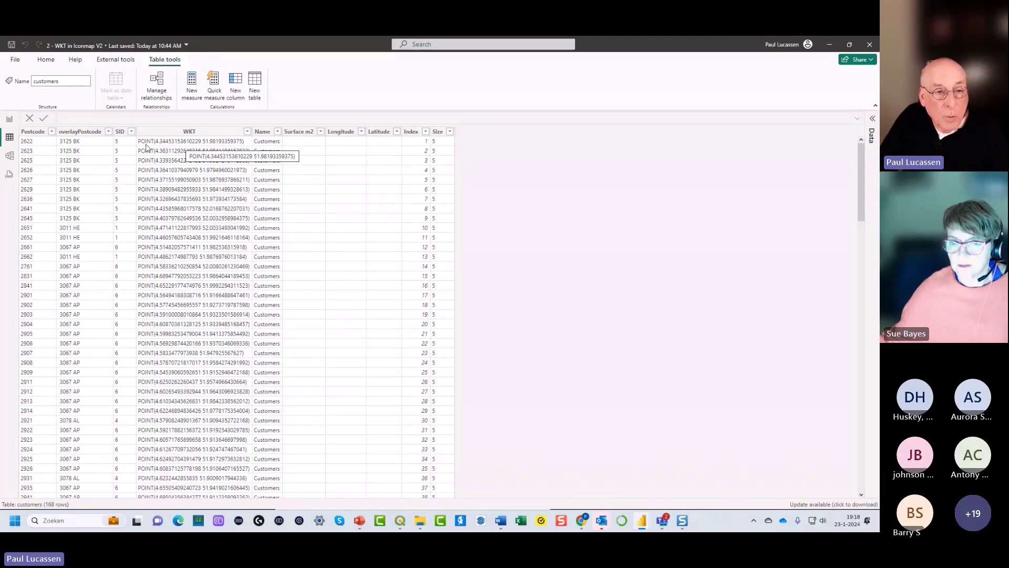
pyautogui.scroll(-20, 175, 235)
pyautogui.scroll(-20, 175, 235)
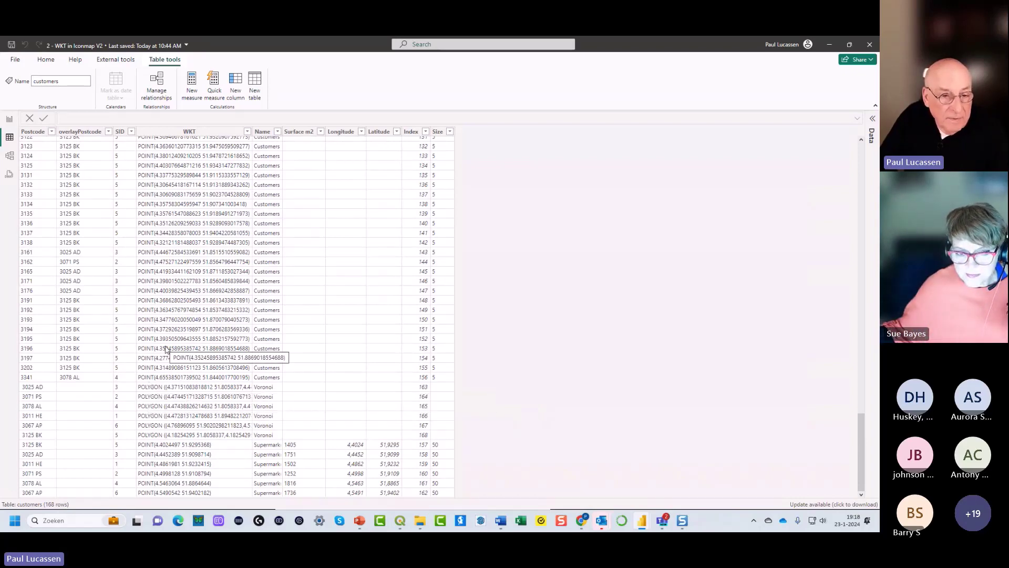
pyautogui.scroll(15, 174, 342)
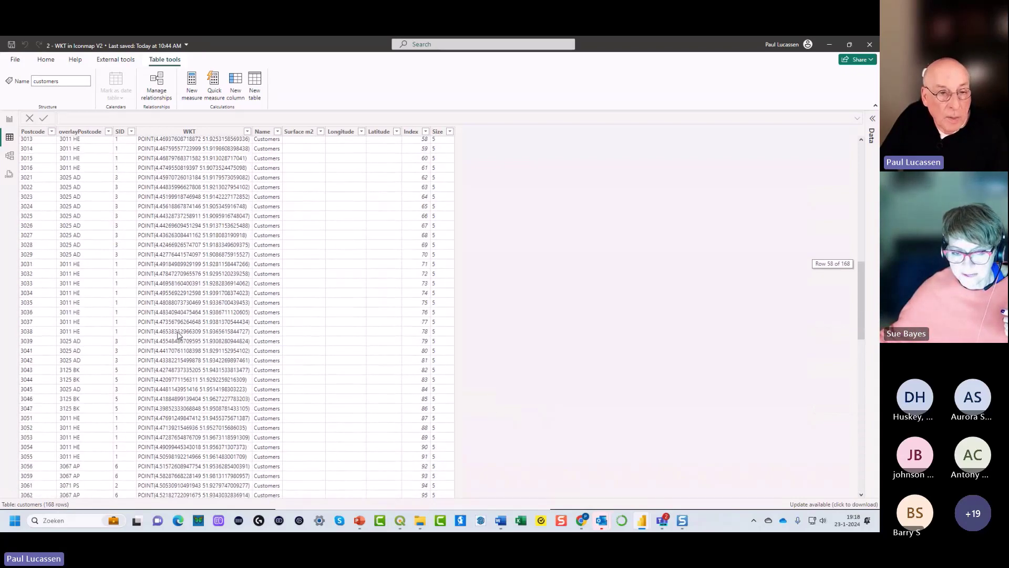
pyautogui.scroll(6, 177, 335)
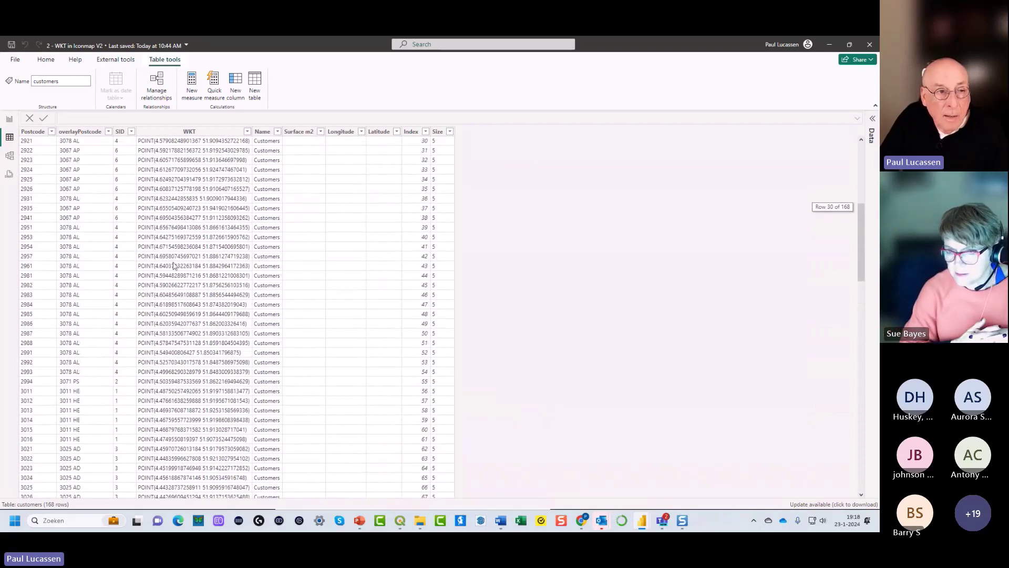
# Return to the report page, highlight the Voronoi area of supermarket 3067 AP on the map, and clear the highlight
pyautogui.click(9, 122)
pyautogui.click(473, 250)
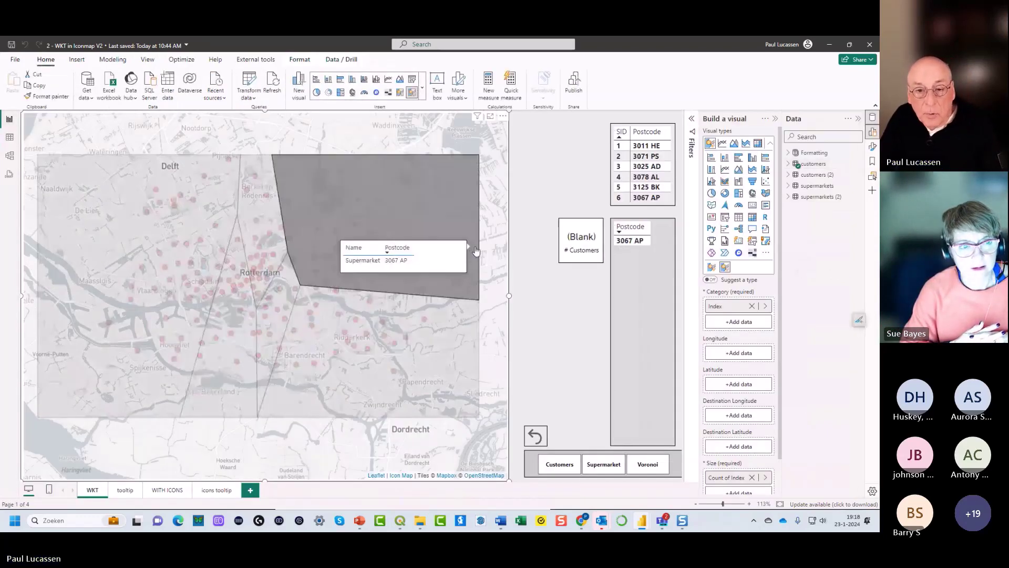
pyautogui.click(475, 251)
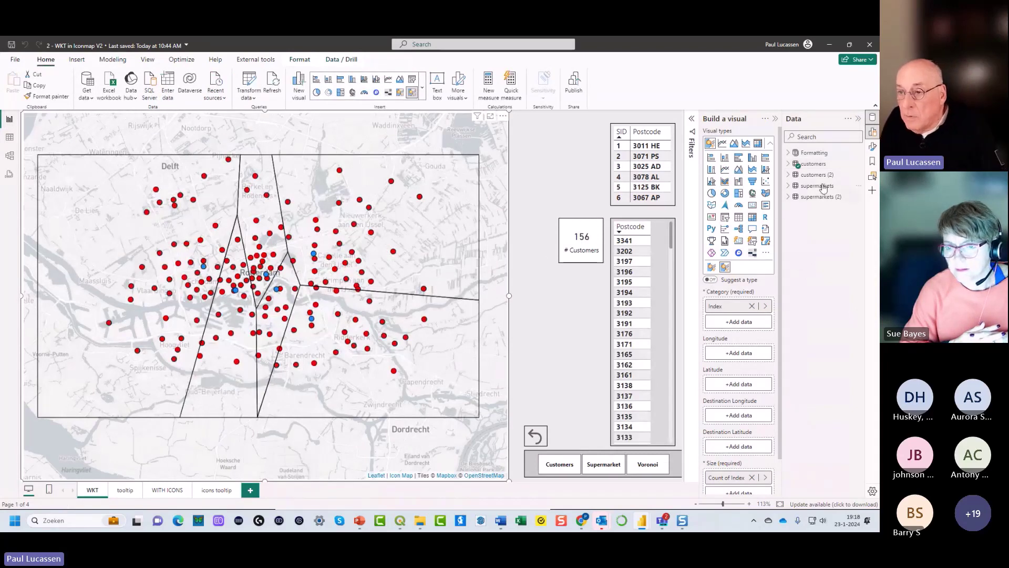
# Inspect the conditional formatting of the icon map's Image / WKT object setting, and expand the fields of the customers table
pyautogui.click(873, 147)
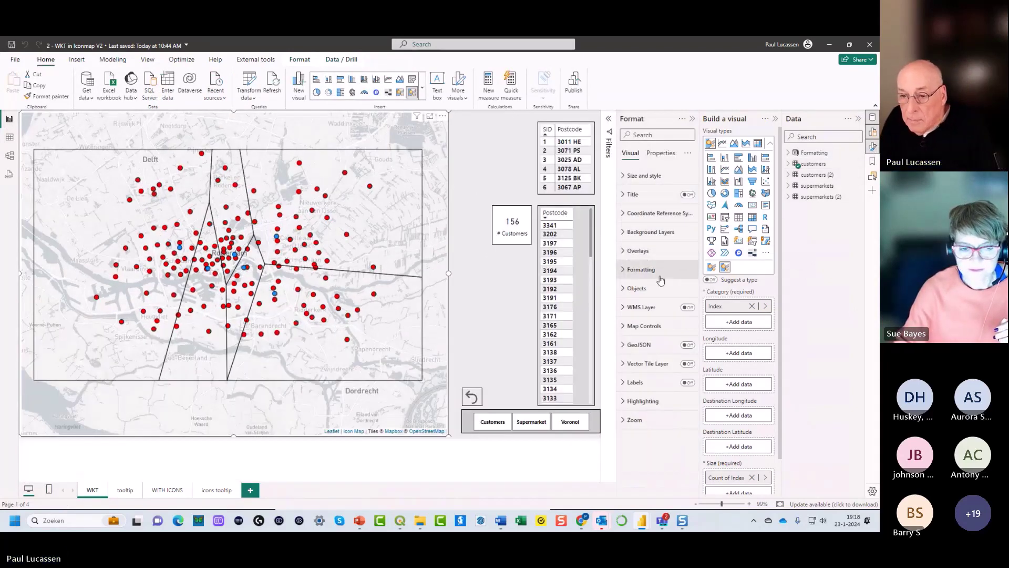
pyautogui.click(635, 287)
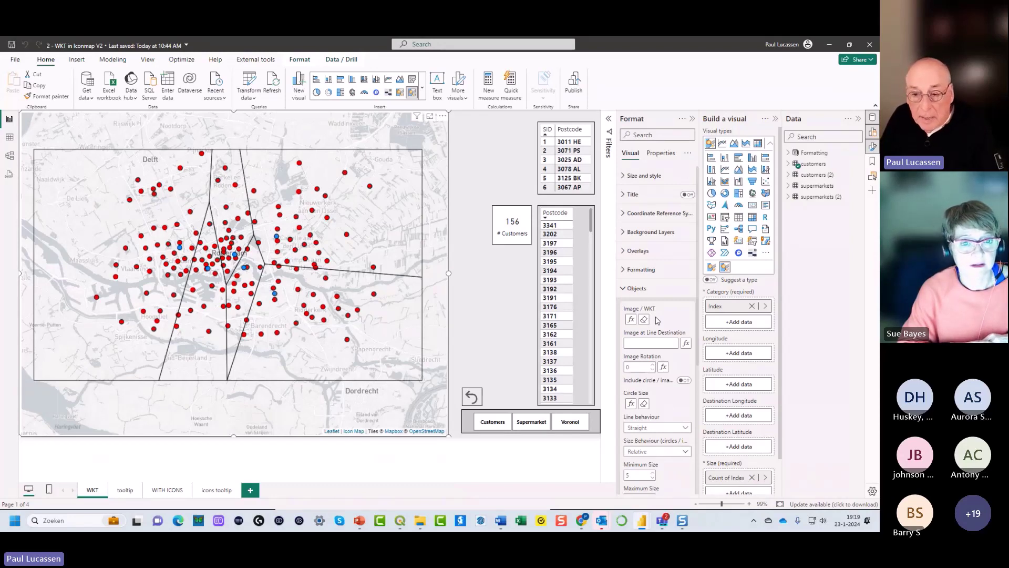
pyautogui.click(631, 319)
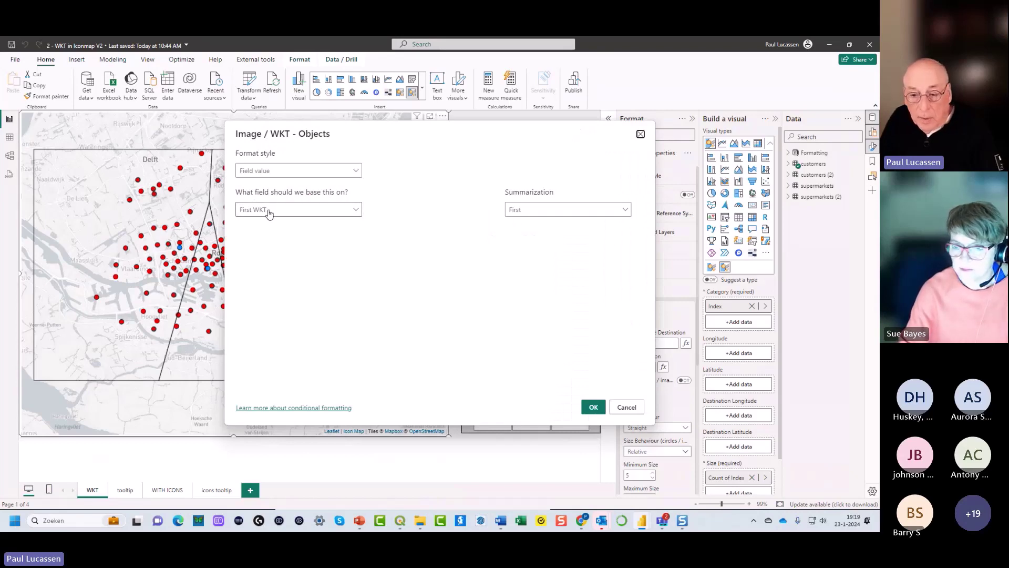
pyautogui.click(615, 407)
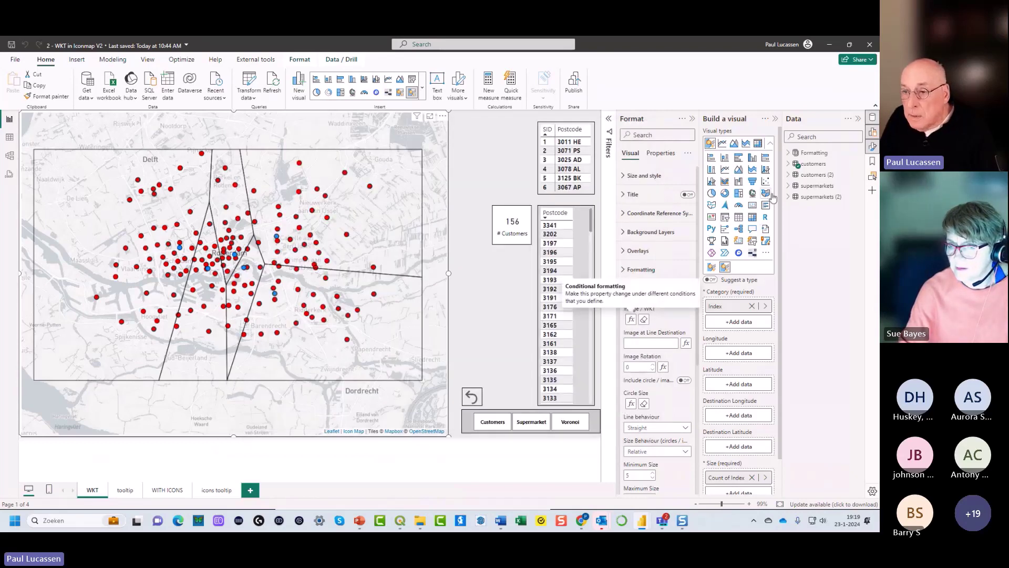
pyautogui.click(790, 164)
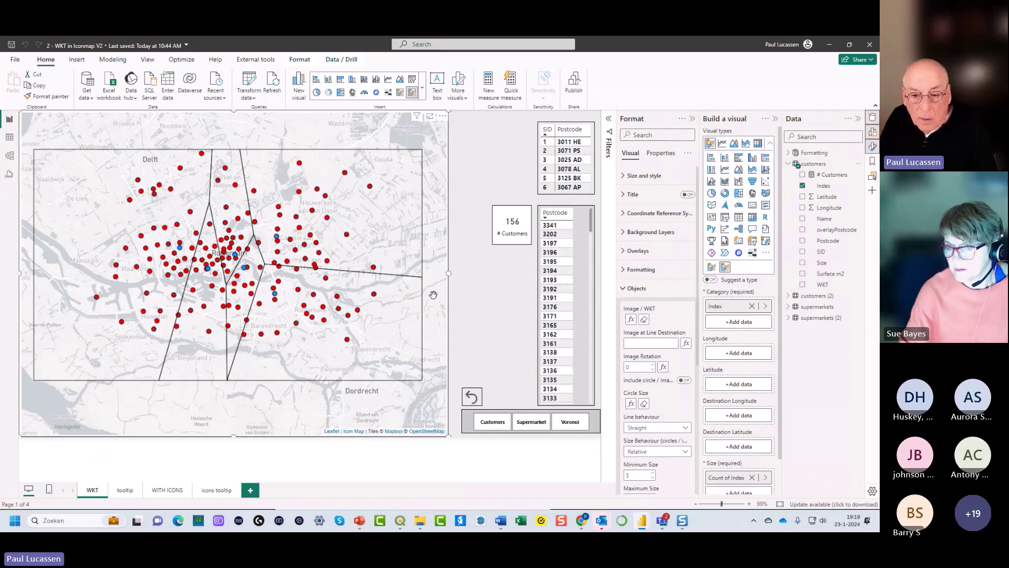
# Filter the map to Voronoi, to Supermarket, to both combined, and finally to Customers, Supermarket and Voronoi together
pyautogui.click(570, 424)
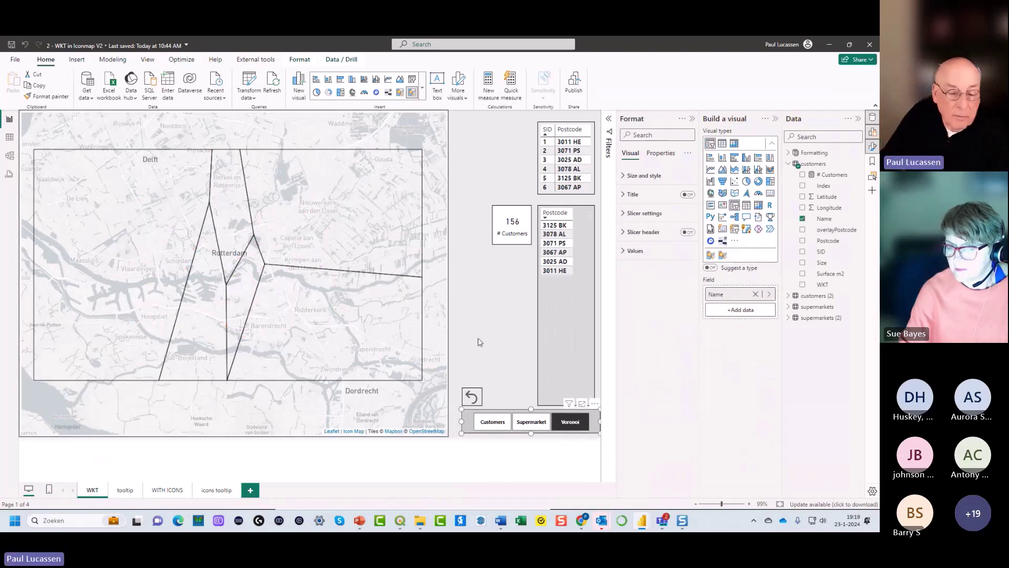
pyautogui.click(531, 422)
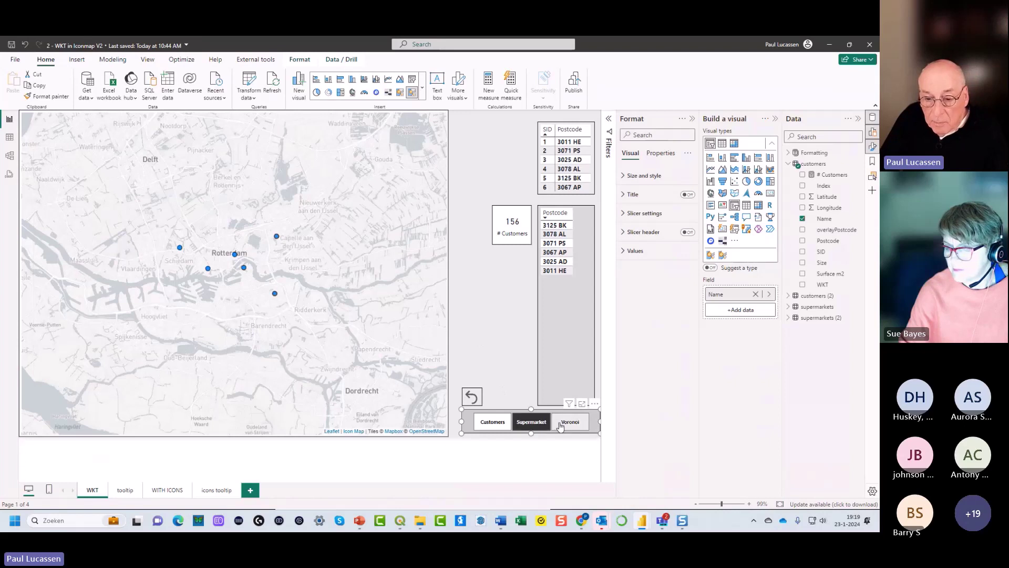
pyautogui.moveTo(355, 261)
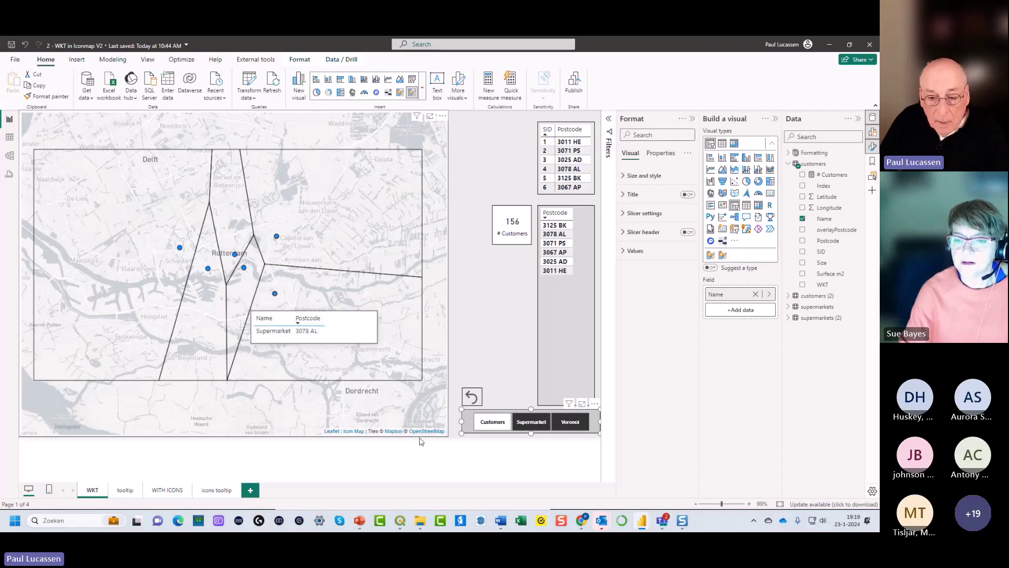
pyautogui.click(488, 423)
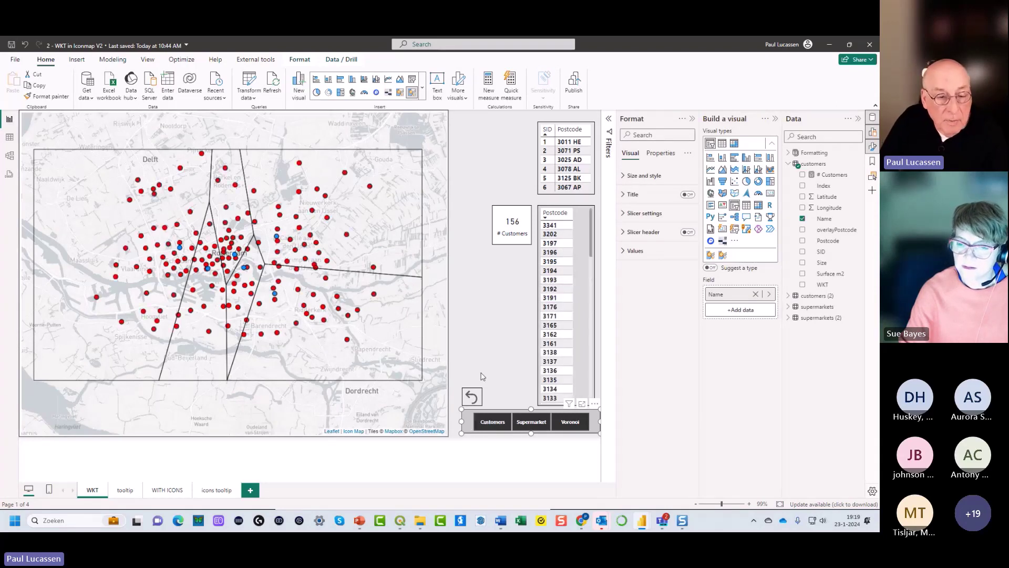
pyautogui.moveTo(179, 251)
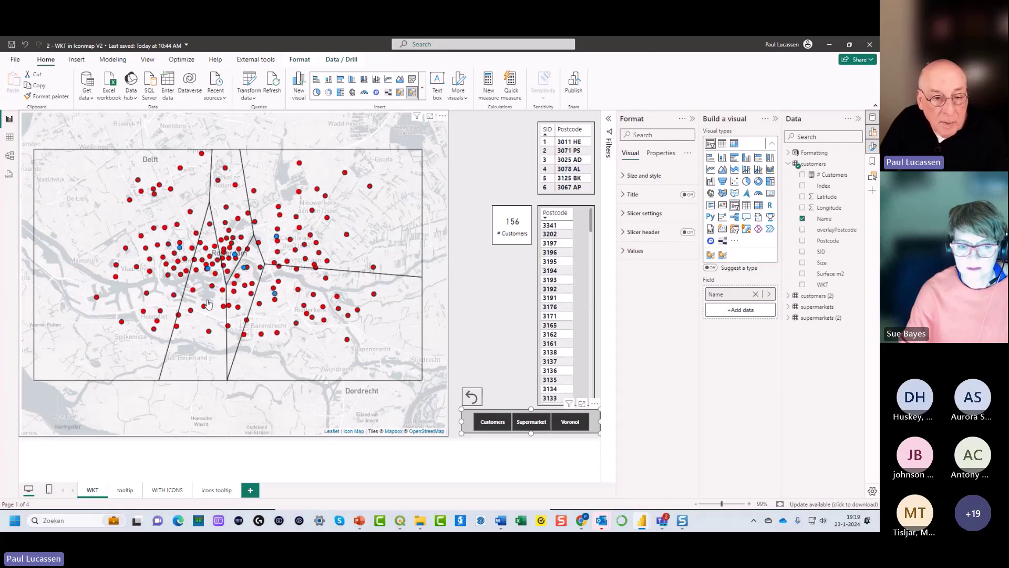
pyautogui.moveTo(208, 268)
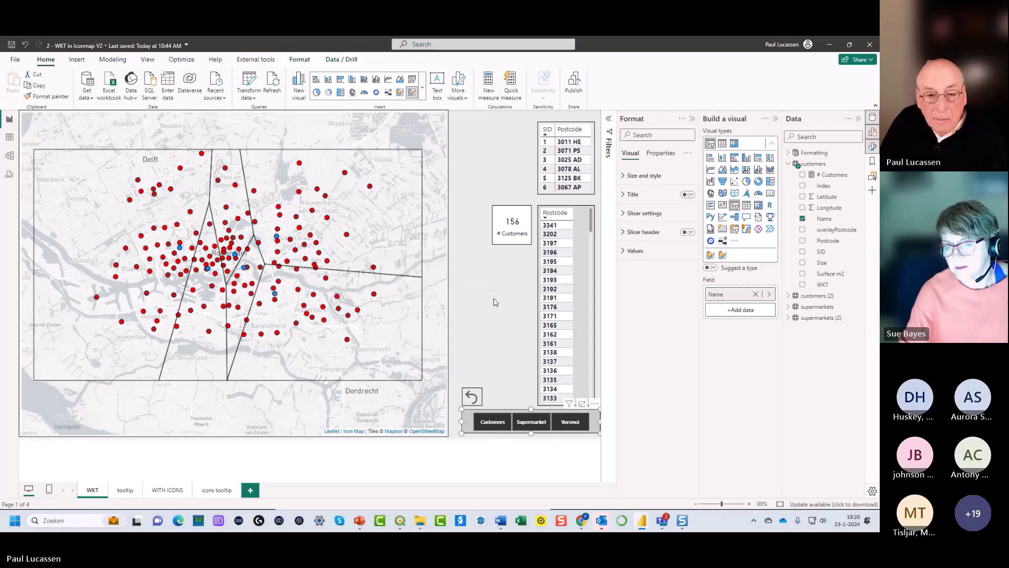
# Open the WITH ICONS page and filter its map to Supermarket, to Customers, and finally to both groups without a selection
pyautogui.click(163, 492)
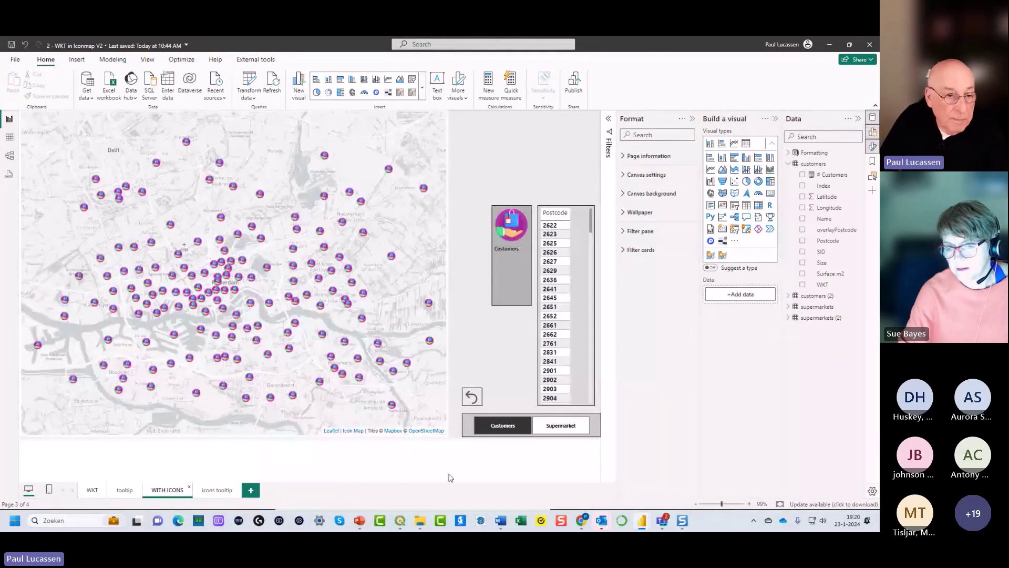
pyautogui.click(576, 427)
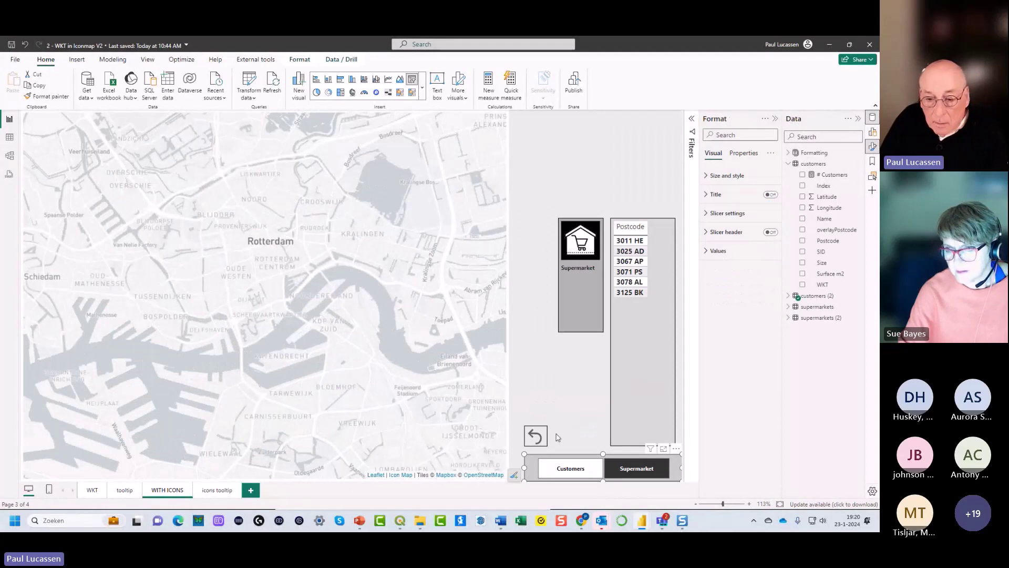
pyautogui.click(561, 469)
pyautogui.click(561, 469)
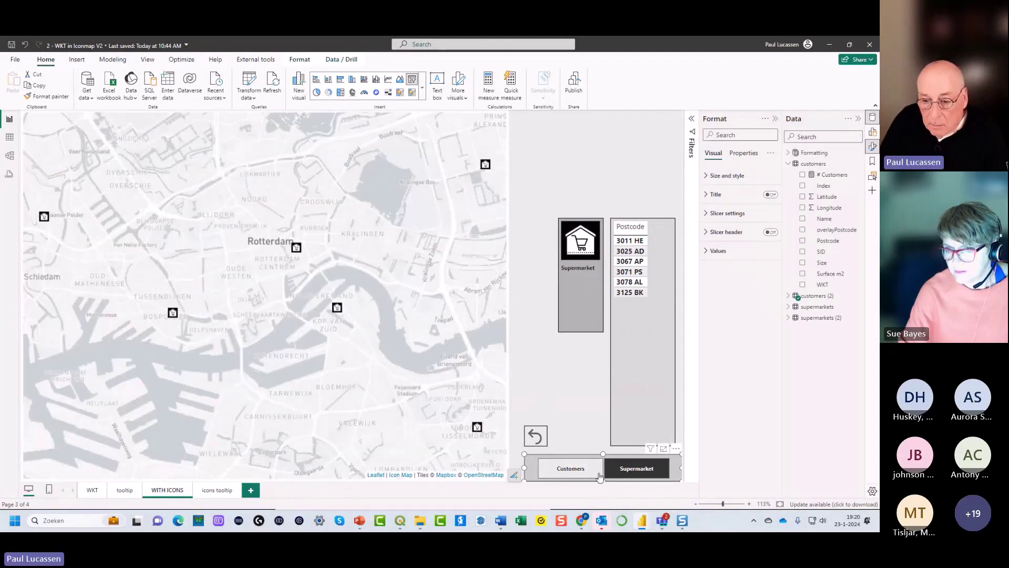
pyautogui.click(615, 468)
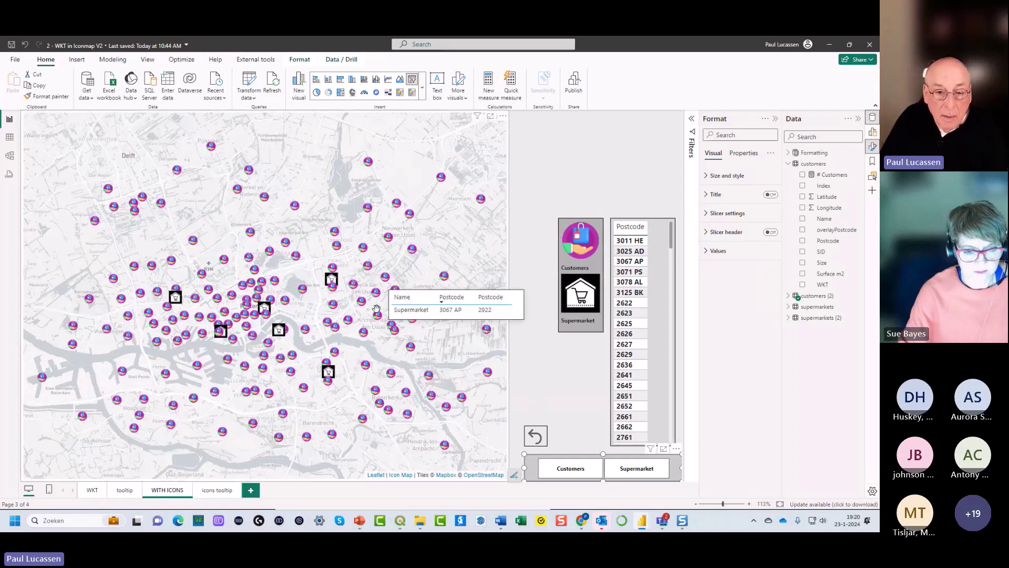
# Inspect which field the icon map's Image / WKT conditional formatting is based on, leaving the setting as it is
pyautogui.click(472, 294)
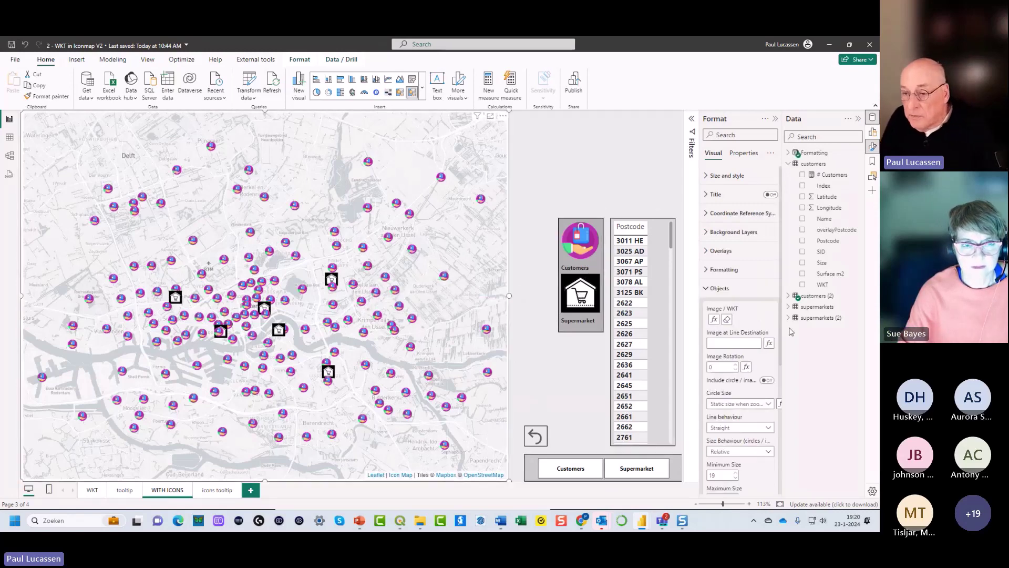
pyautogui.click(714, 320)
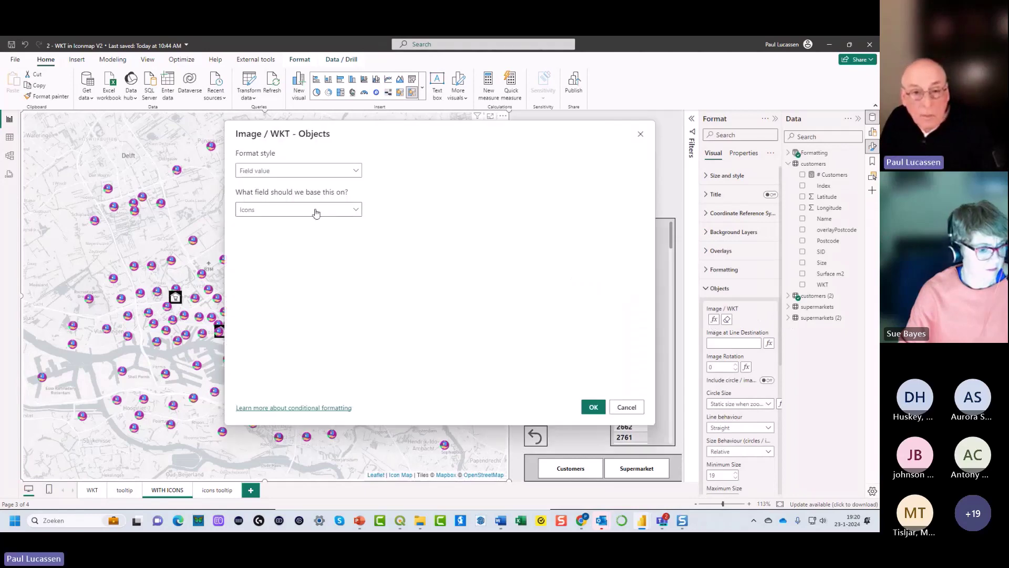
pyautogui.click(627, 407)
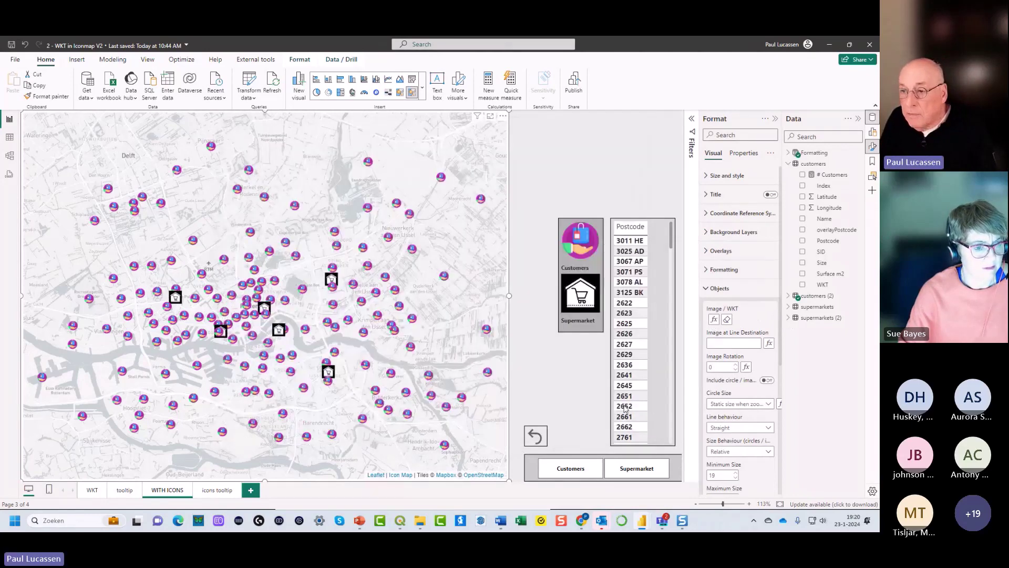
# Open the Icons measure of the Formatting table and examine how its DAX assigns image URLs to supermarkets and customers
pyautogui.click(789, 153)
pyautogui.click(836, 187)
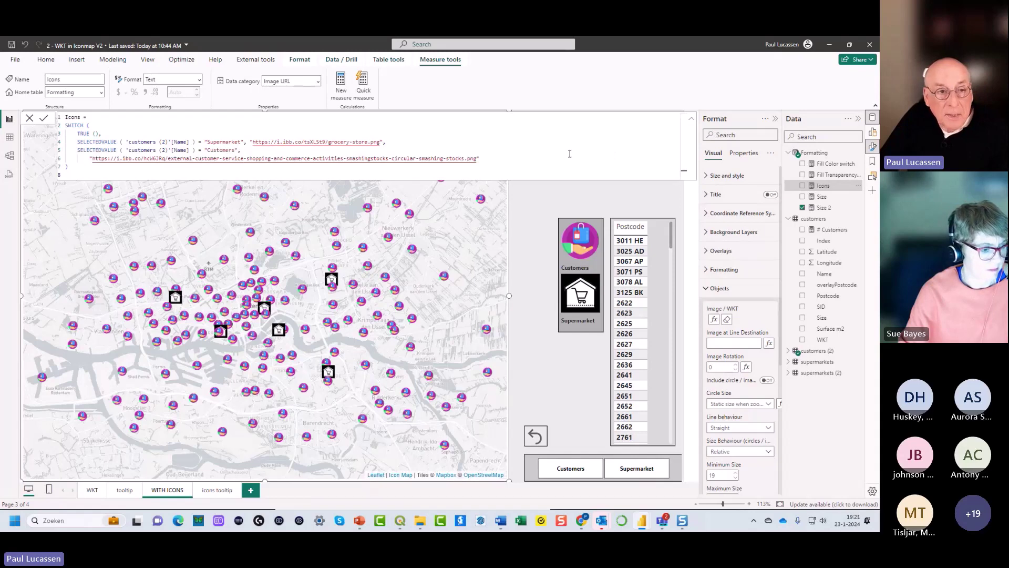
pyautogui.moveTo(413, 255)
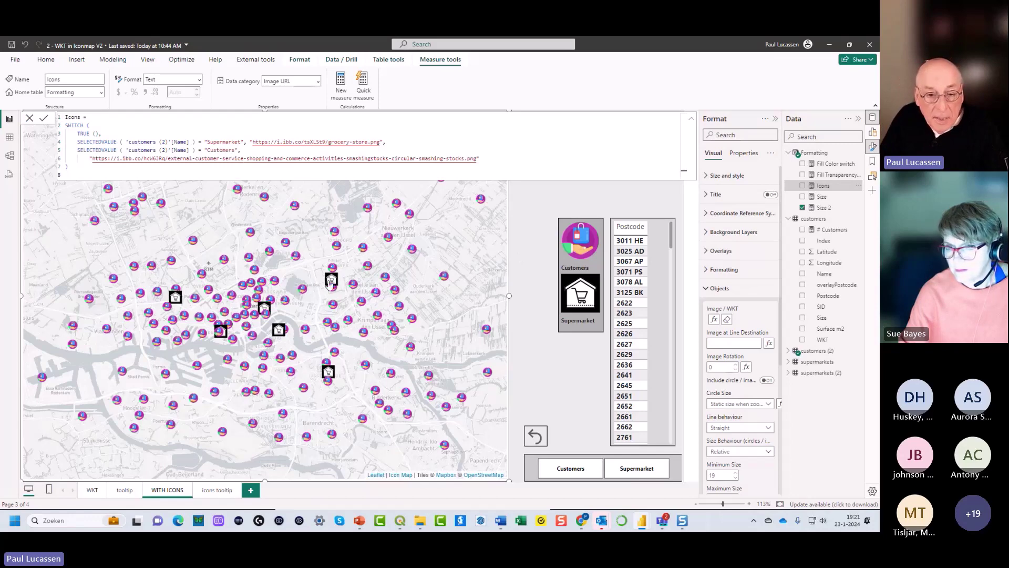
pyautogui.moveTo(329, 282)
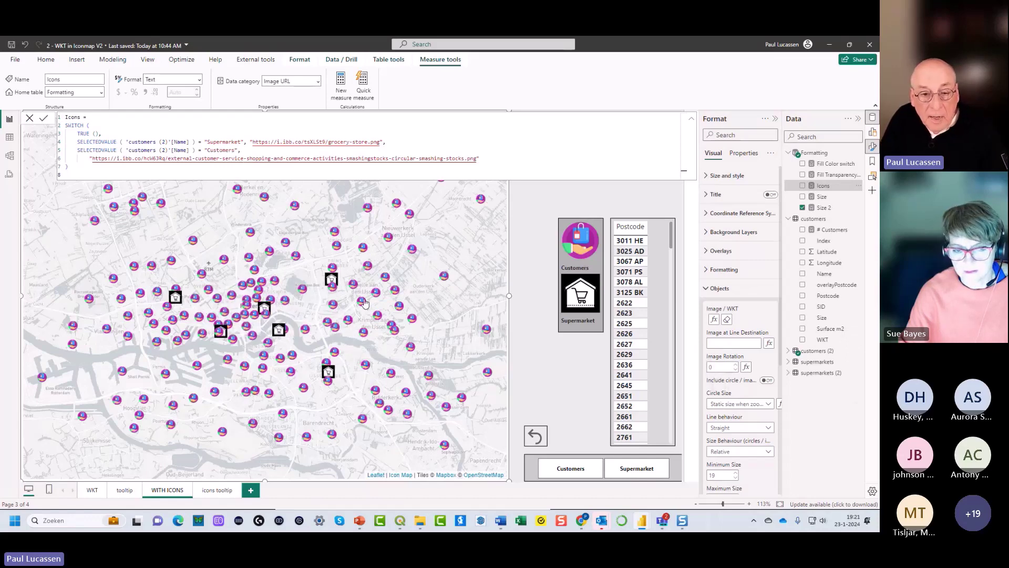
pyautogui.moveTo(330, 373)
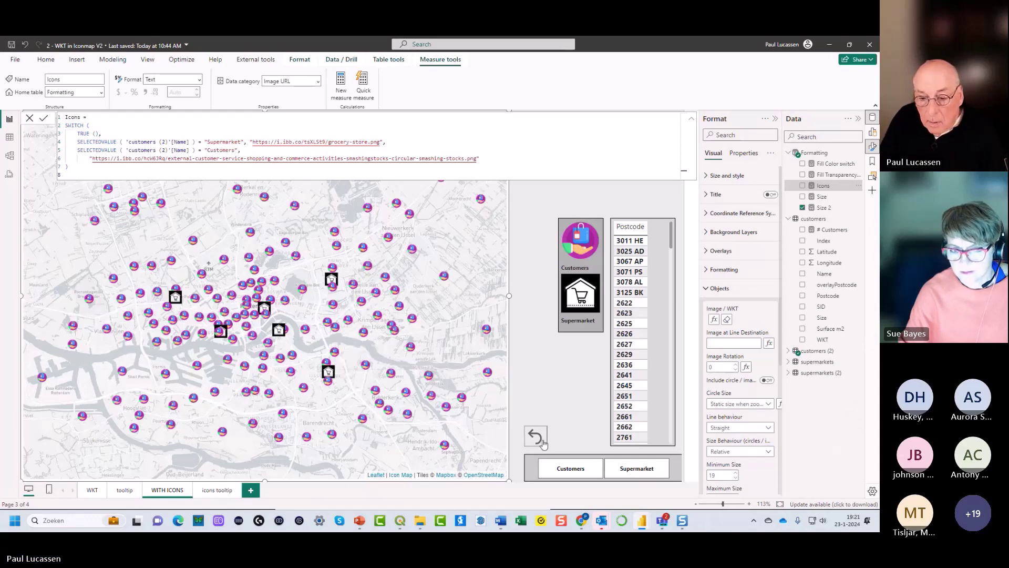
# Filter the icons page to Customers, and add Supermarket to the selection
pyautogui.click(562, 469)
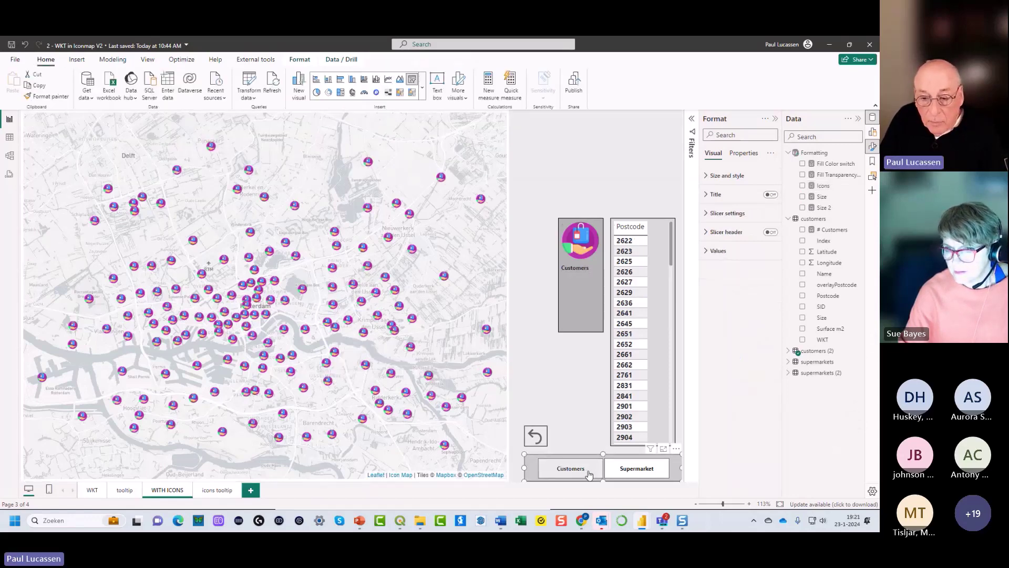
pyautogui.click(626, 472)
pyautogui.click(626, 472)
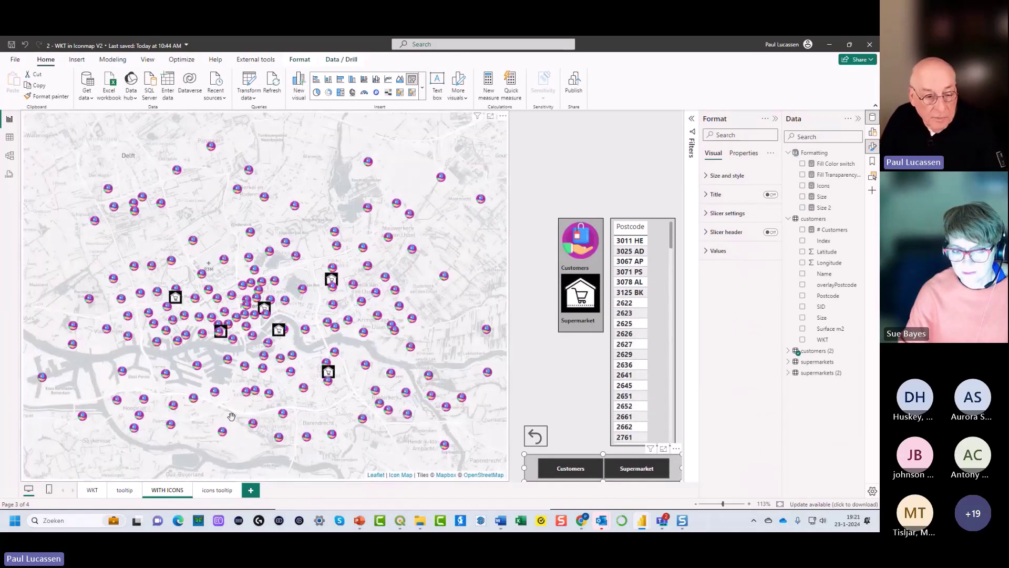
# Compare the WKT page with the WITH ICONS page, ending on the WKT page's points and Voronoi areas
pyautogui.click(92, 489)
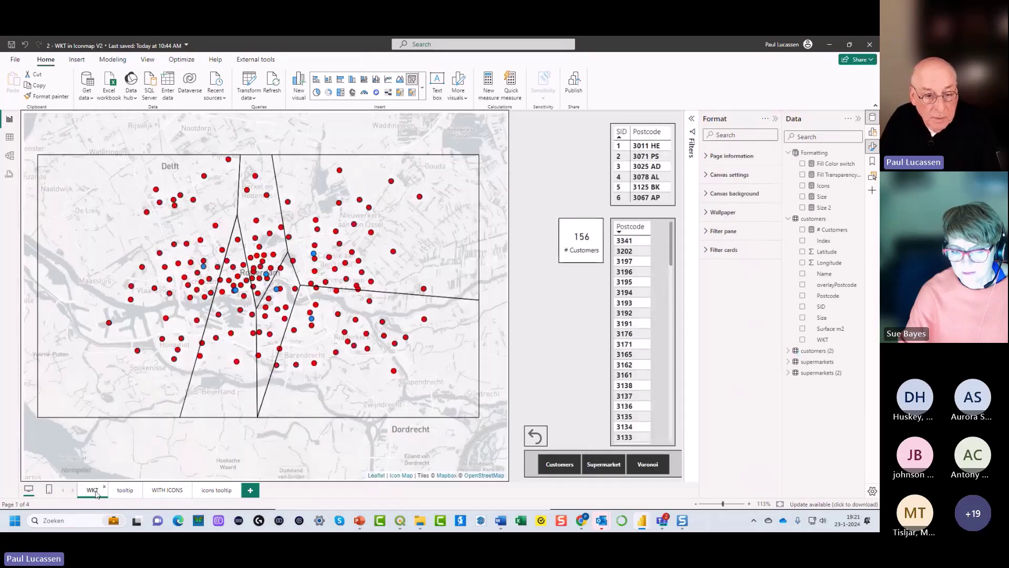
pyautogui.click(176, 494)
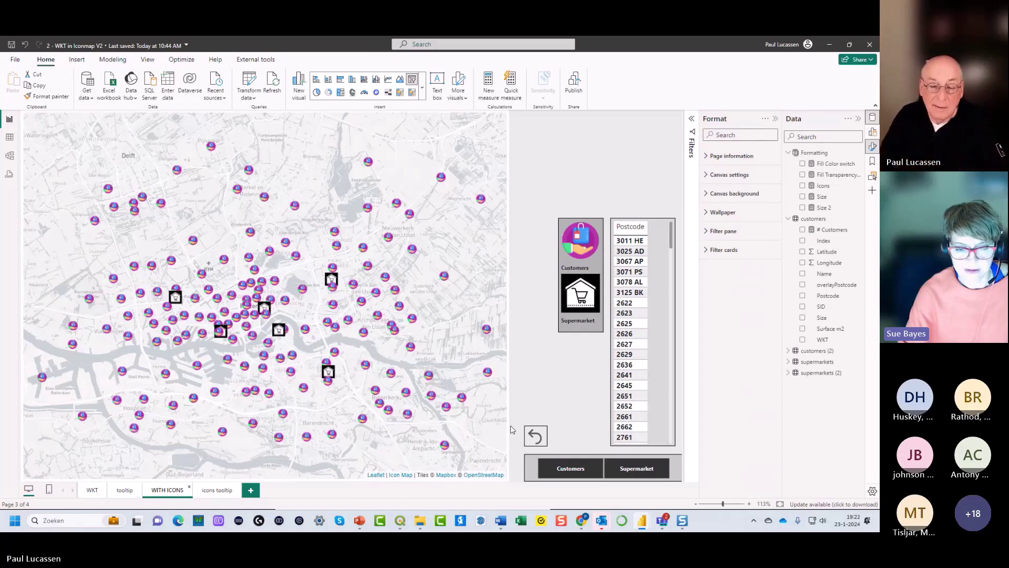
pyautogui.click(94, 489)
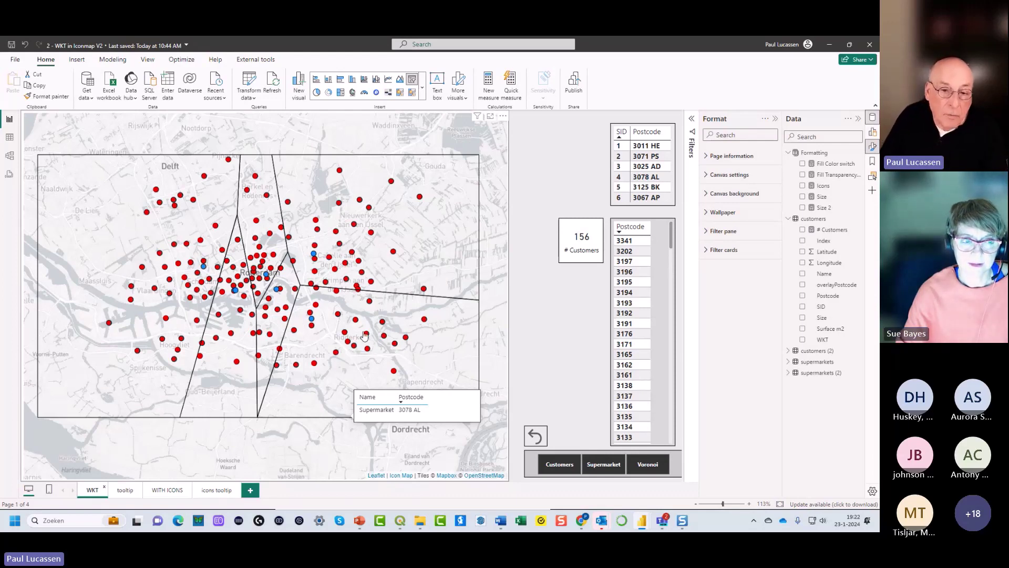
pyautogui.moveTo(439, 275)
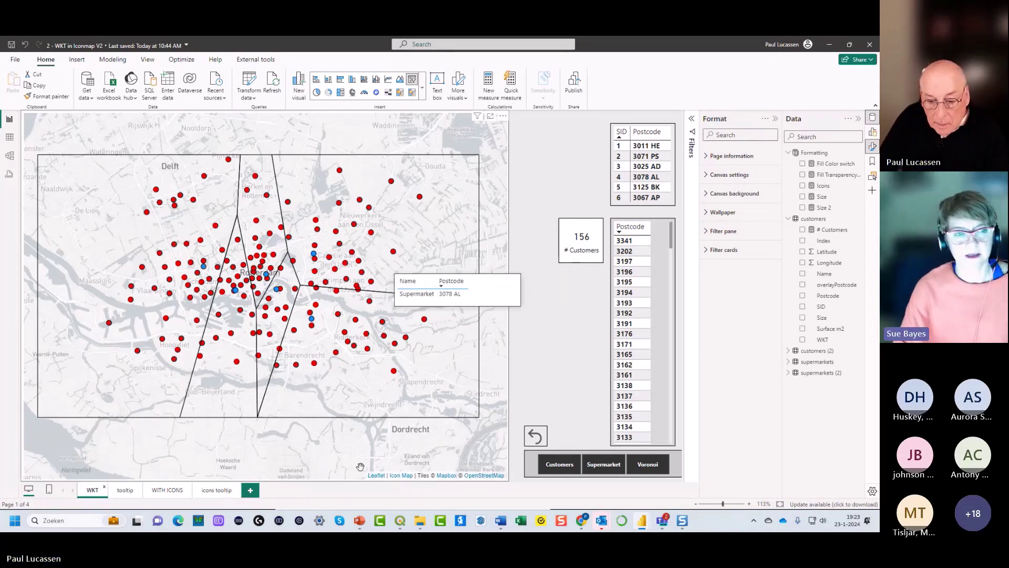
# Switch to the report 3 - Distribution network Iconmap and filter the map to depots C and H together
pyautogui.moveTo(642, 520)
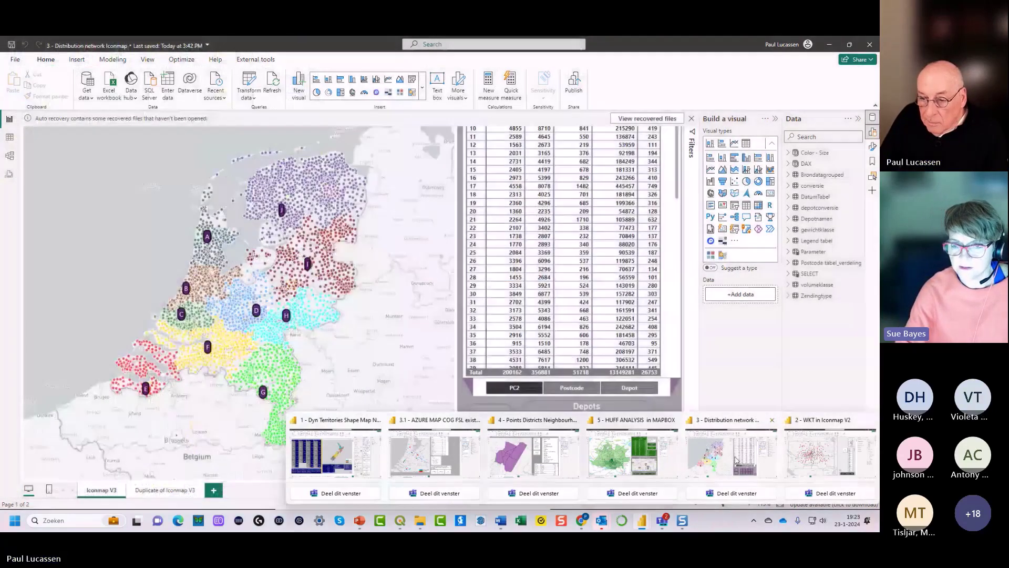
pyautogui.click(736, 460)
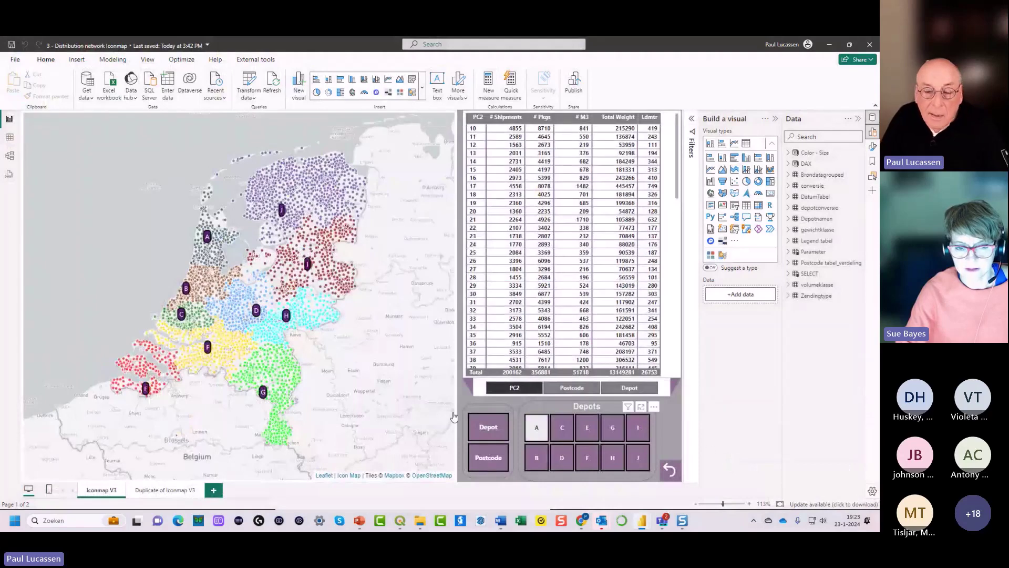
pyautogui.moveTo(285, 280)
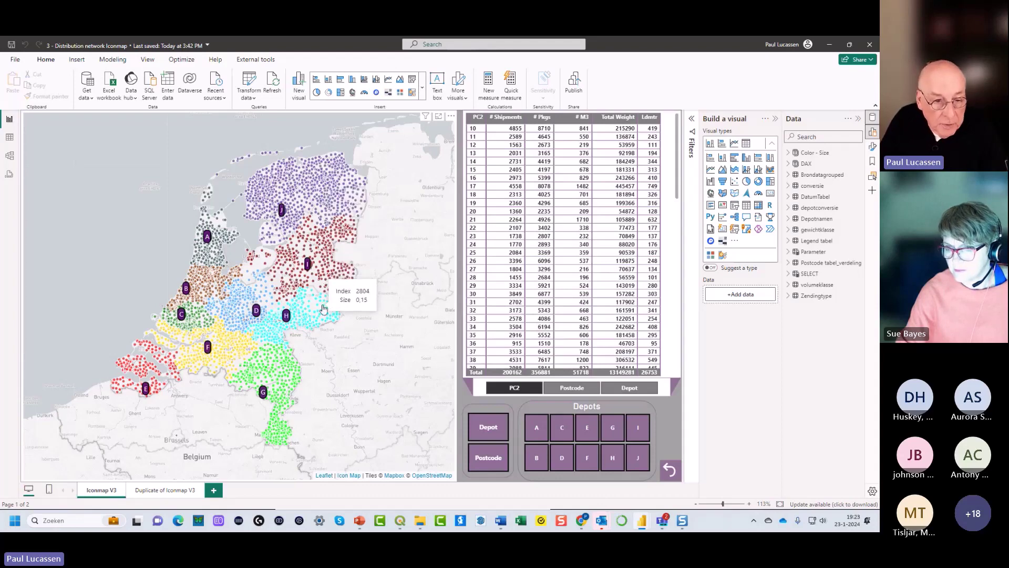
pyautogui.click(566, 435)
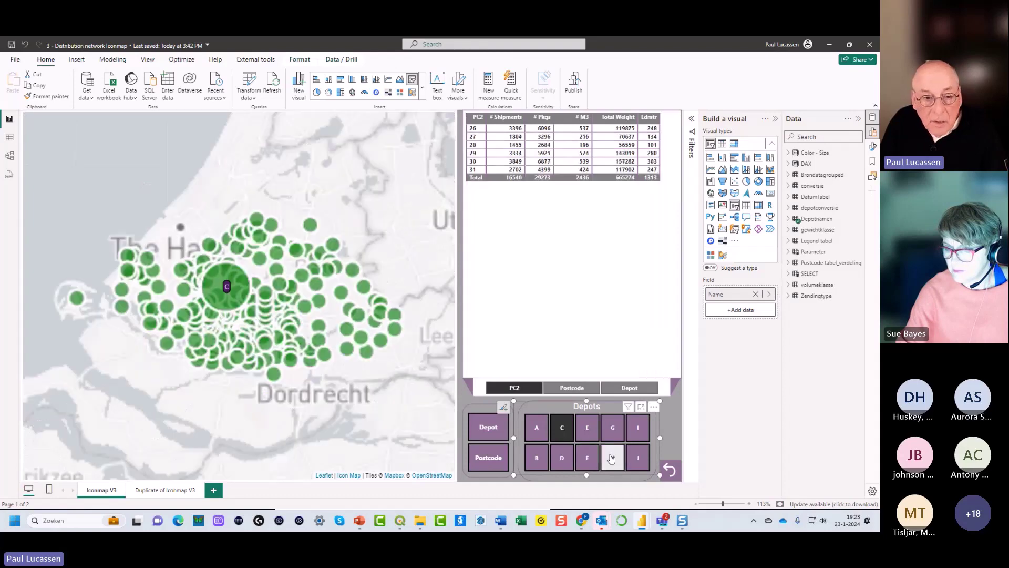
pyautogui.keyDown('ctrl'); pyautogui.click(611, 458); pyautogui.keyUp('ctrl')
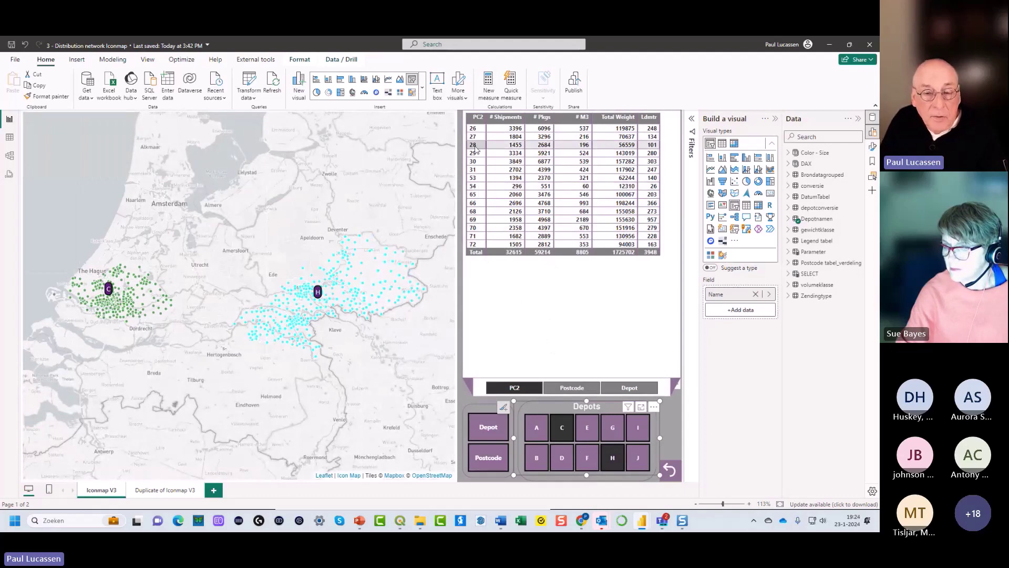
# Show the shipment table by Postcode and clear the depot selection so the map covers all depots
pyautogui.click(566, 389)
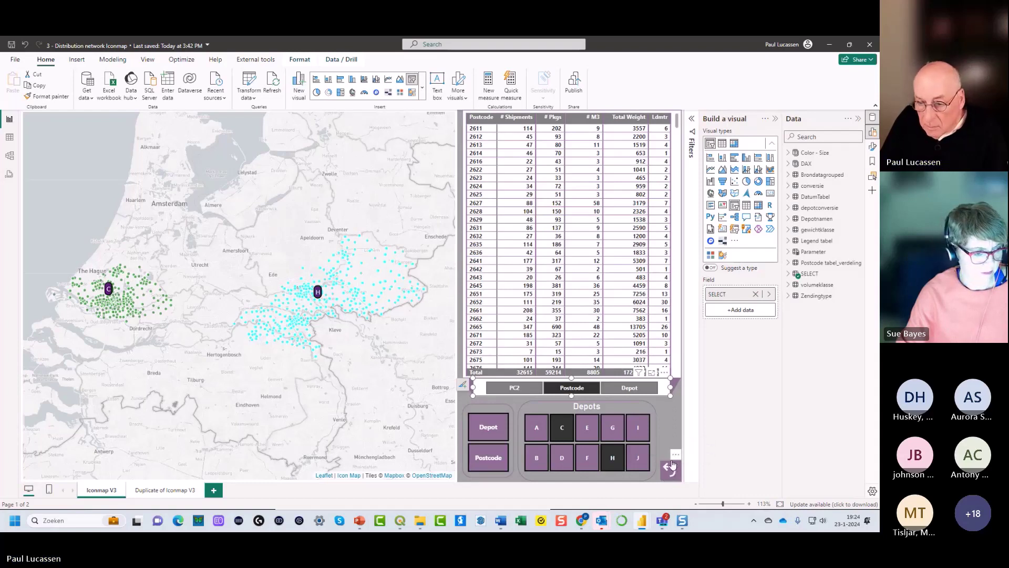
pyautogui.click(663, 418)
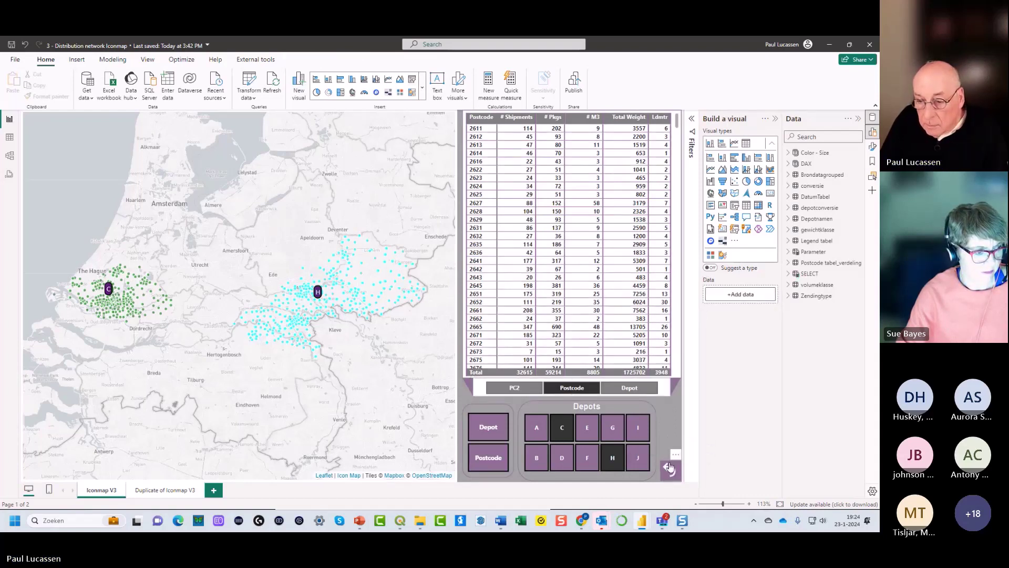
pyautogui.click(613, 457)
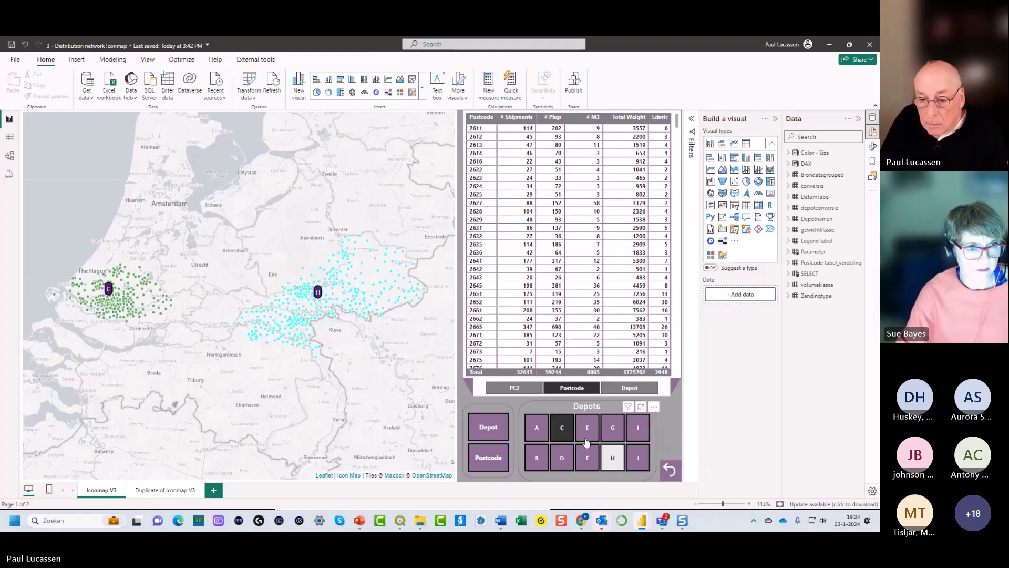
pyautogui.click(603, 432)
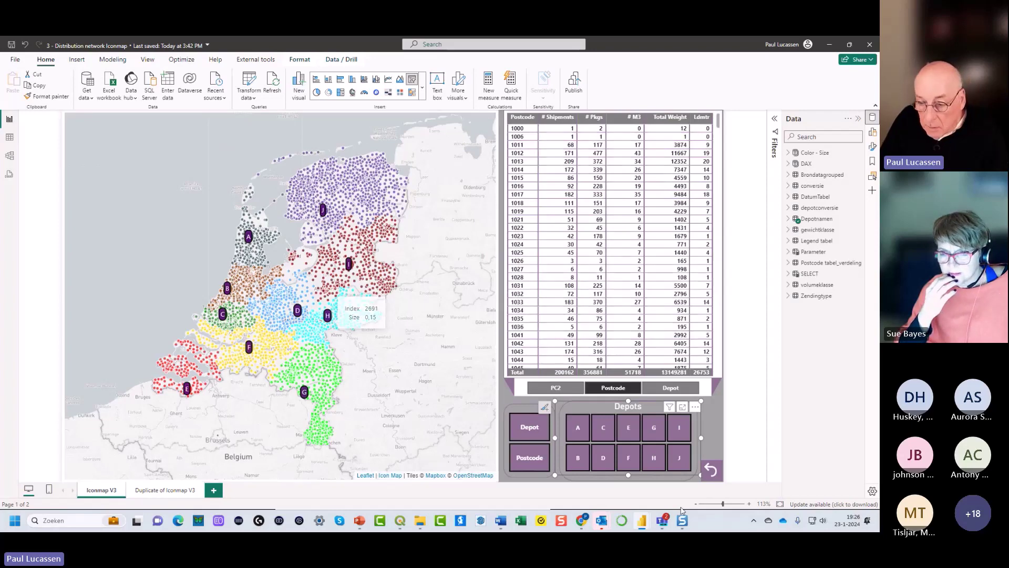
# Switch to the report 3.1 - AZURE MAP COG FSL existing depots and inspect the map's fields and the data NL+COG+depots table's formula
pyautogui.moveTo(642, 525)
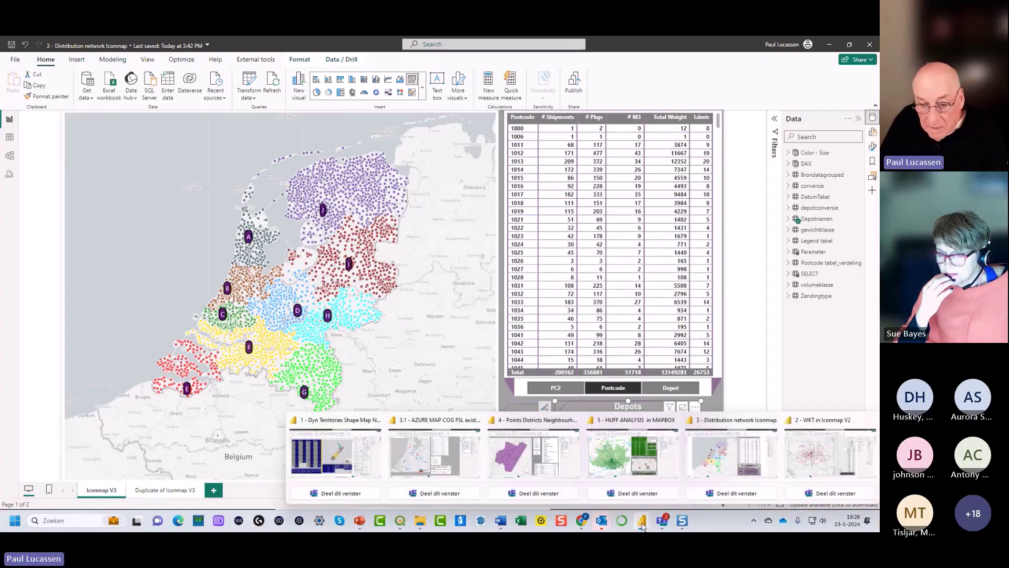
pyautogui.click(449, 461)
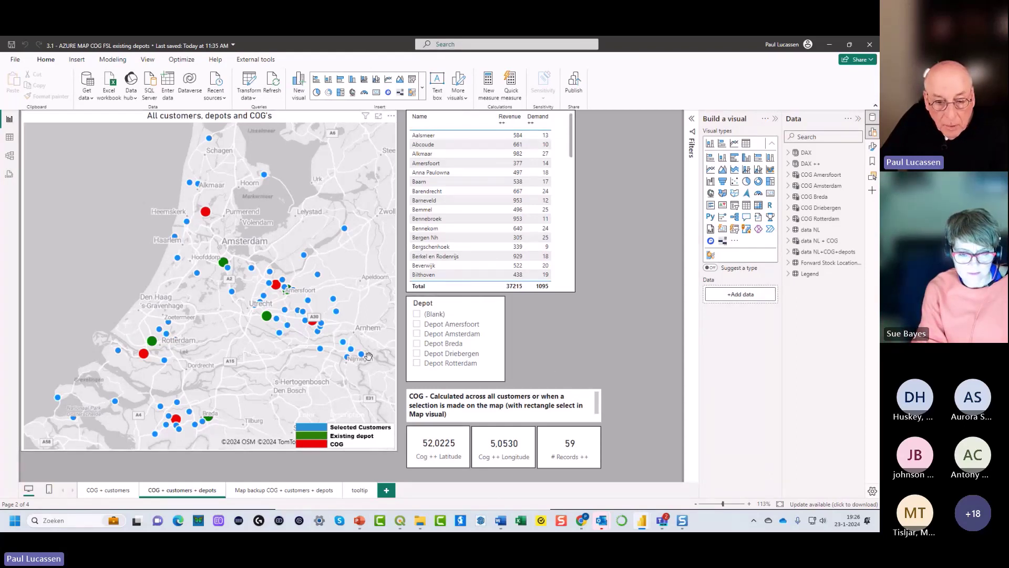
pyautogui.click(355, 300)
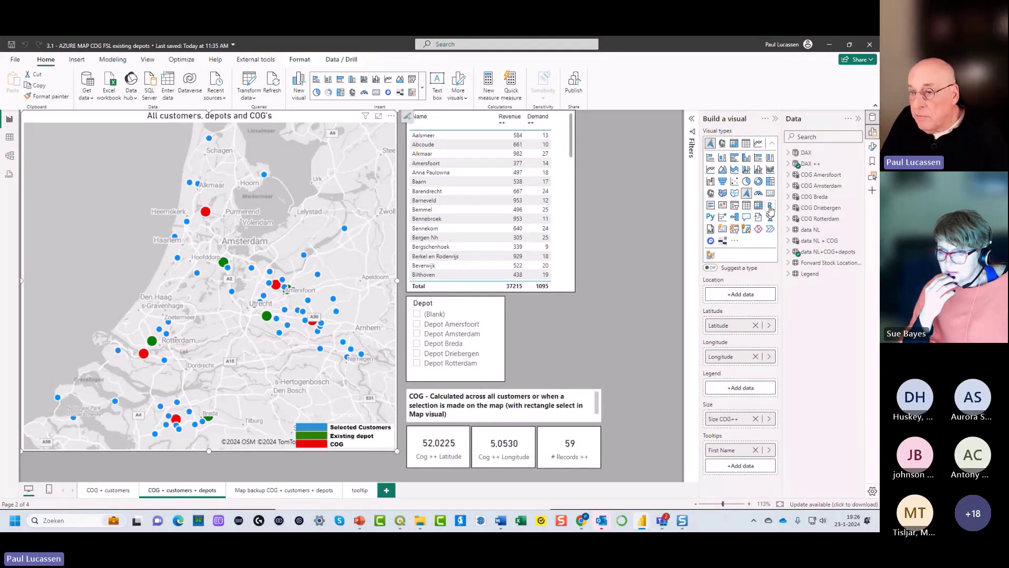
pyautogui.click(822, 252)
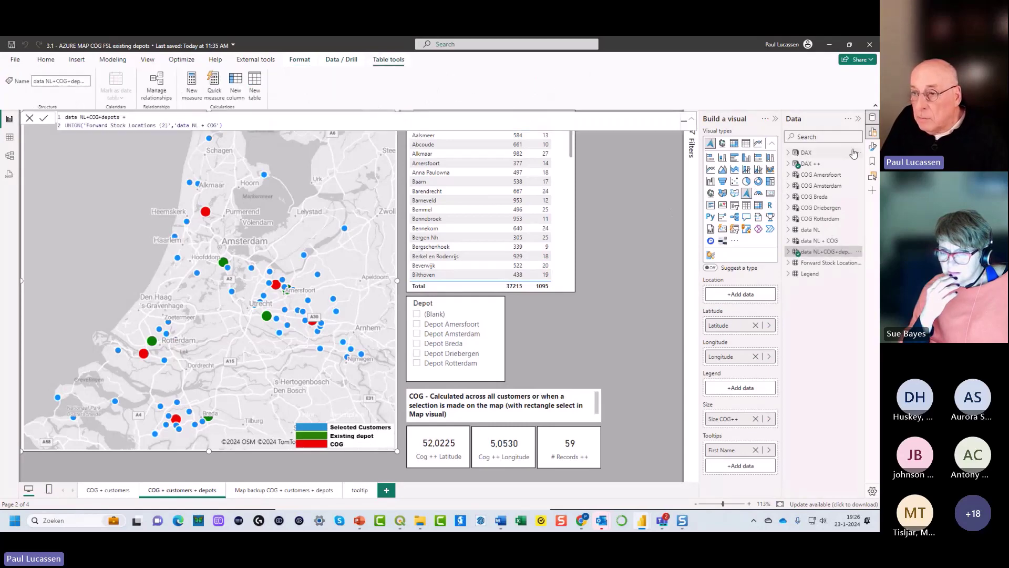
# Open the data NL+COG+depots table's data and examine its depot, COG and customer rows
pyautogui.click(9, 137)
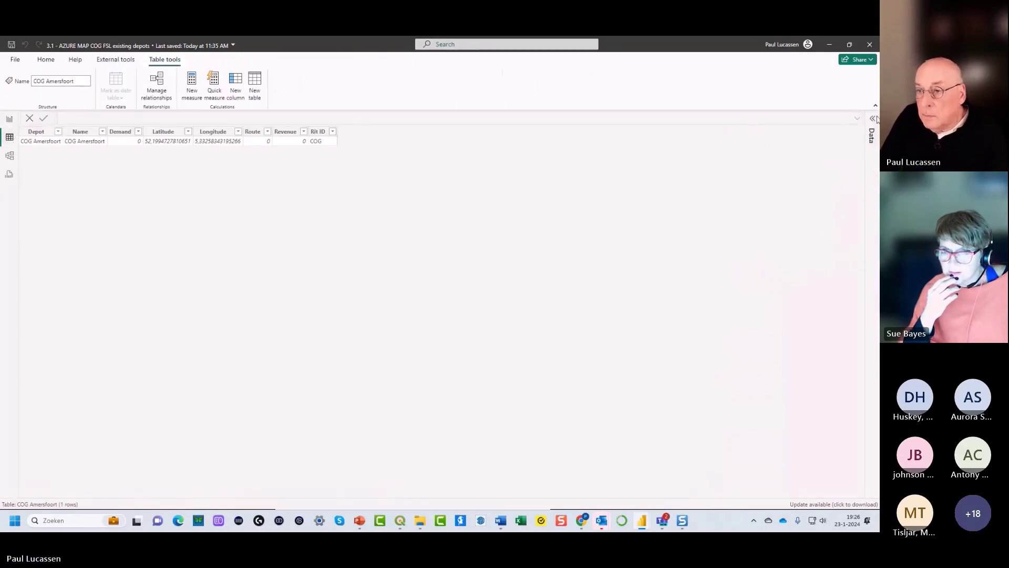
pyautogui.click(872, 136)
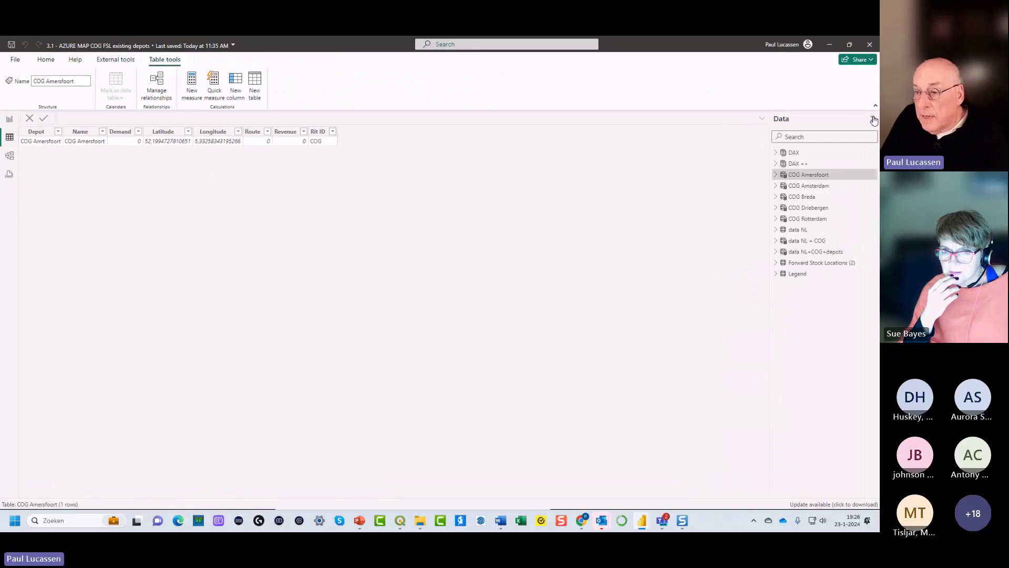
pyautogui.click(815, 252)
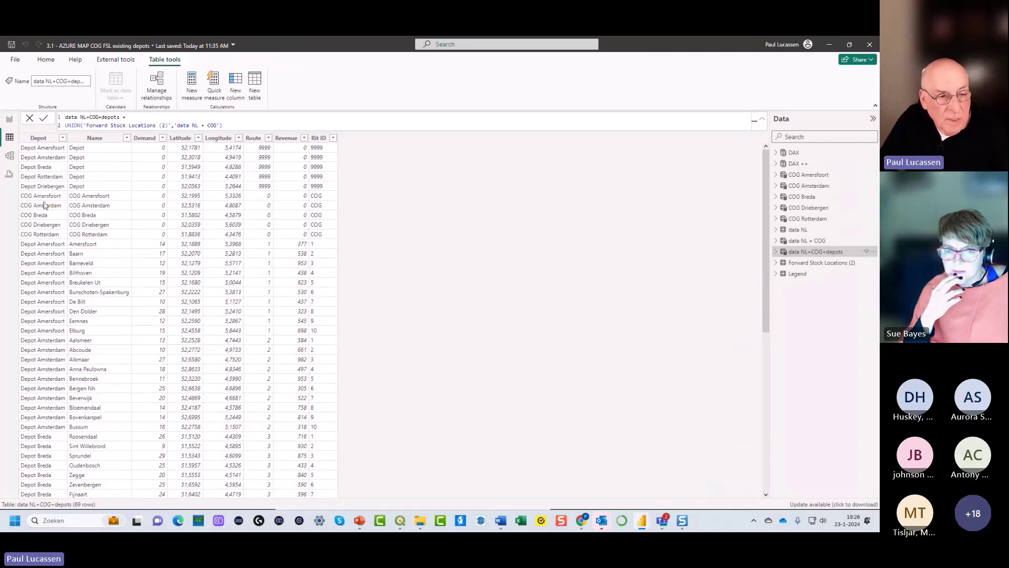
pyautogui.scroll(-5, 51, 278)
pyautogui.scroll(-5, 51, 280)
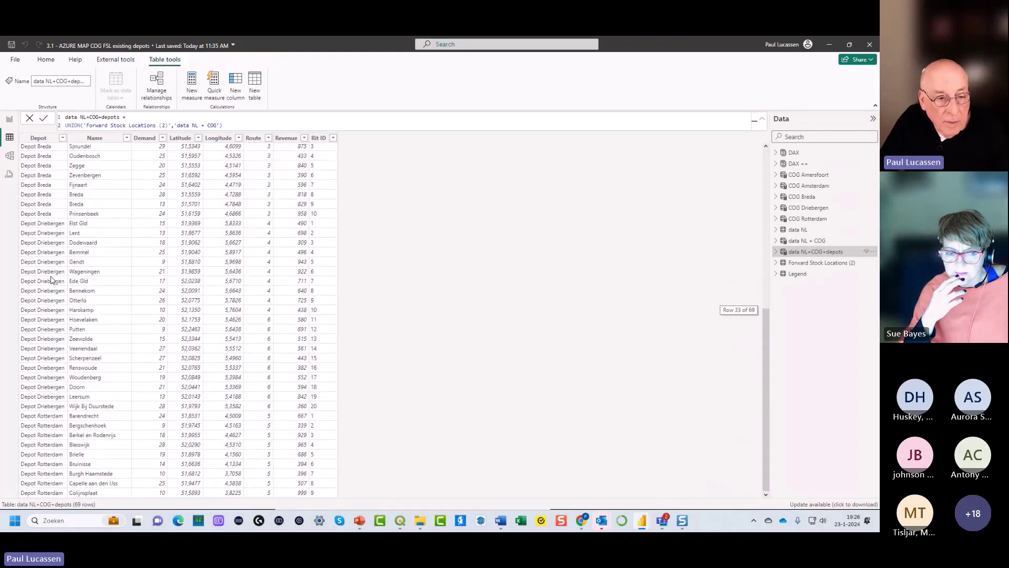
pyautogui.scroll(10, 51, 279)
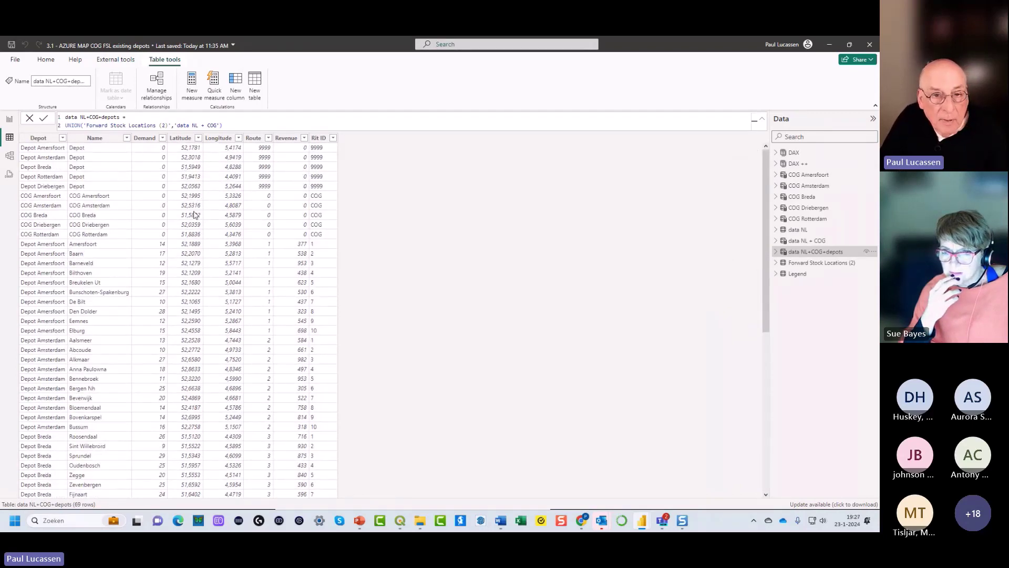
# Look through the remaining data NL+COG+depots rows, return to the report, and inspect the COG Rotterdam and data NL+COG+depots table formulas
pyautogui.scroll(-10, 193, 243)
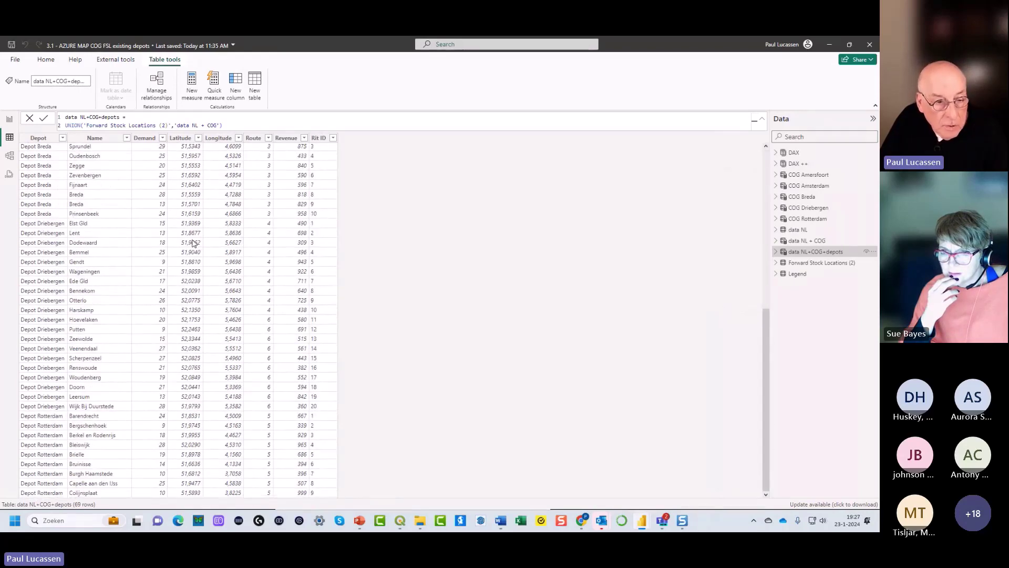
pyautogui.scroll(10, 193, 243)
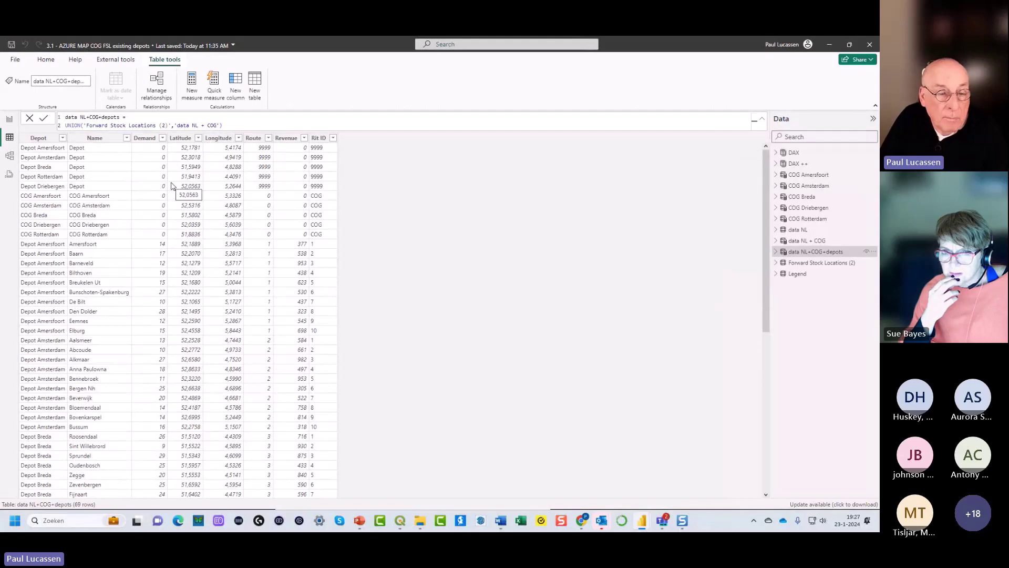
pyautogui.click(10, 120)
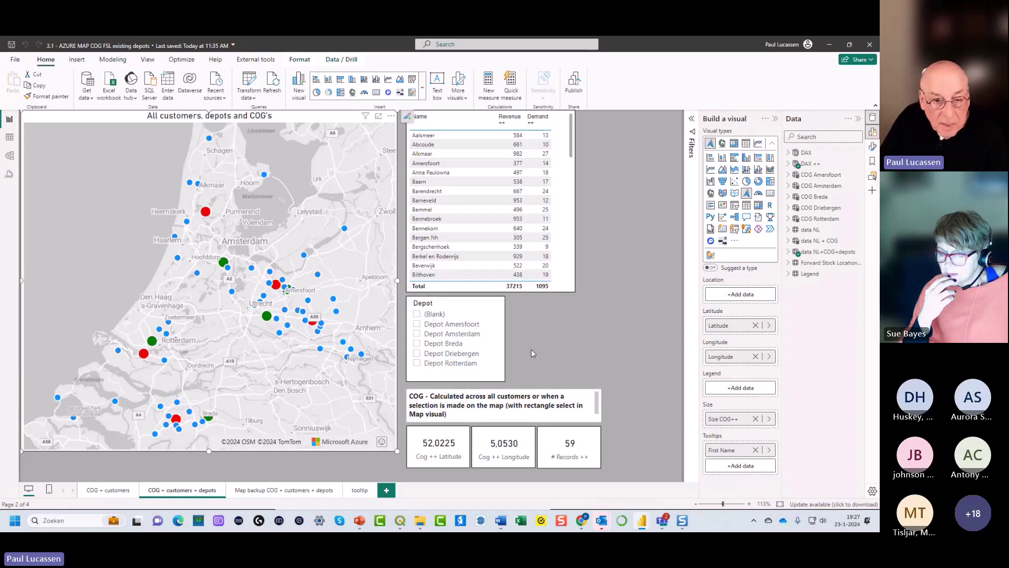
pyautogui.click(810, 220)
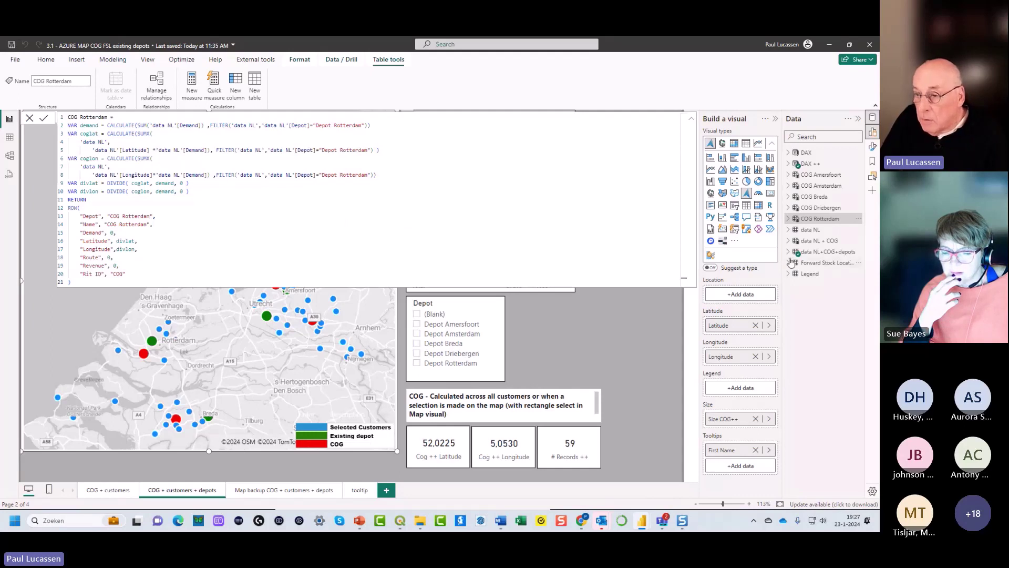
pyautogui.click(818, 255)
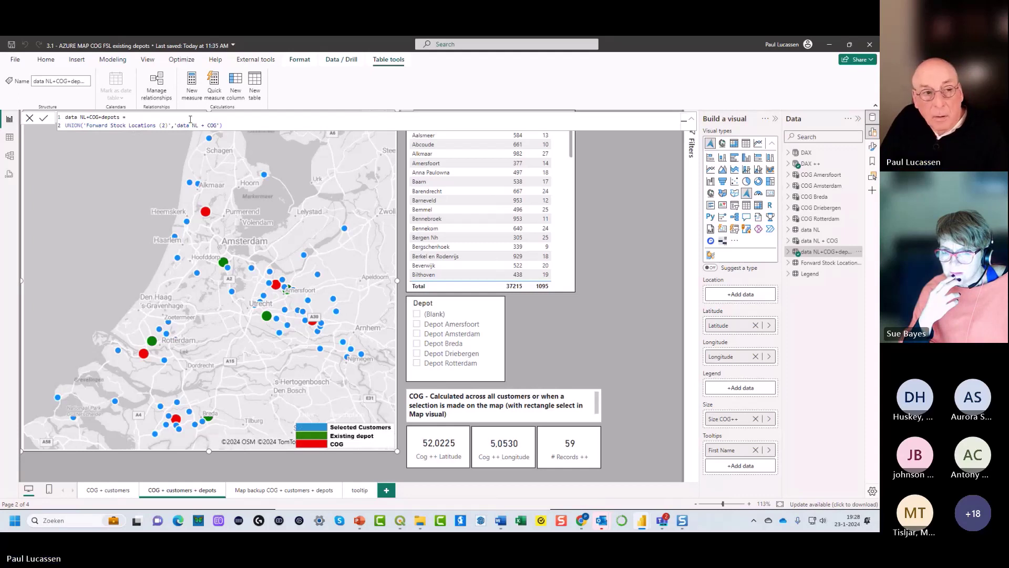
# Filter the COG + customers + depots page to (Blank) and Depot Amersfoort, and go to the Map backup COG + customers + depots page
pyautogui.click(417, 324)
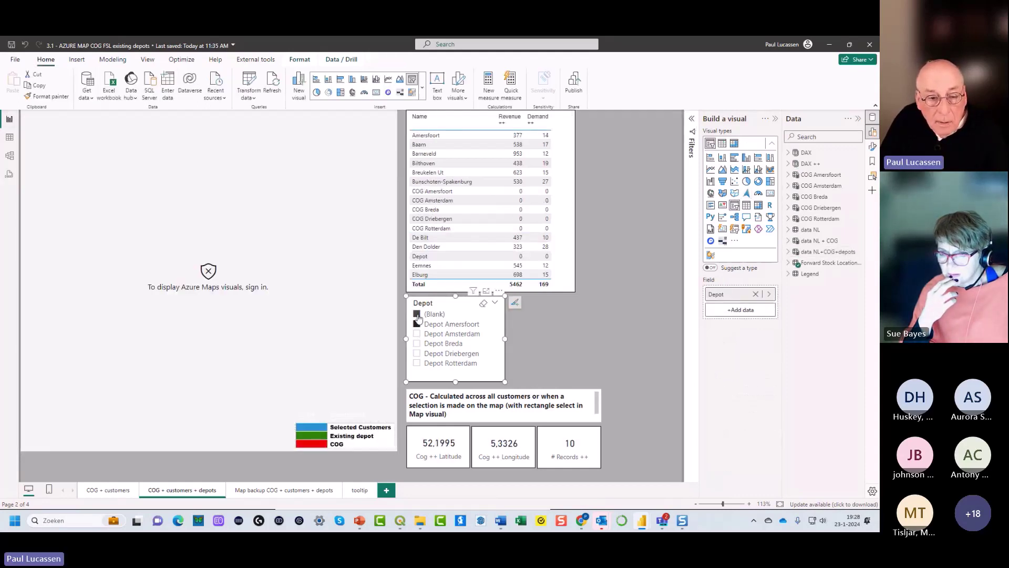
pyautogui.click(417, 314)
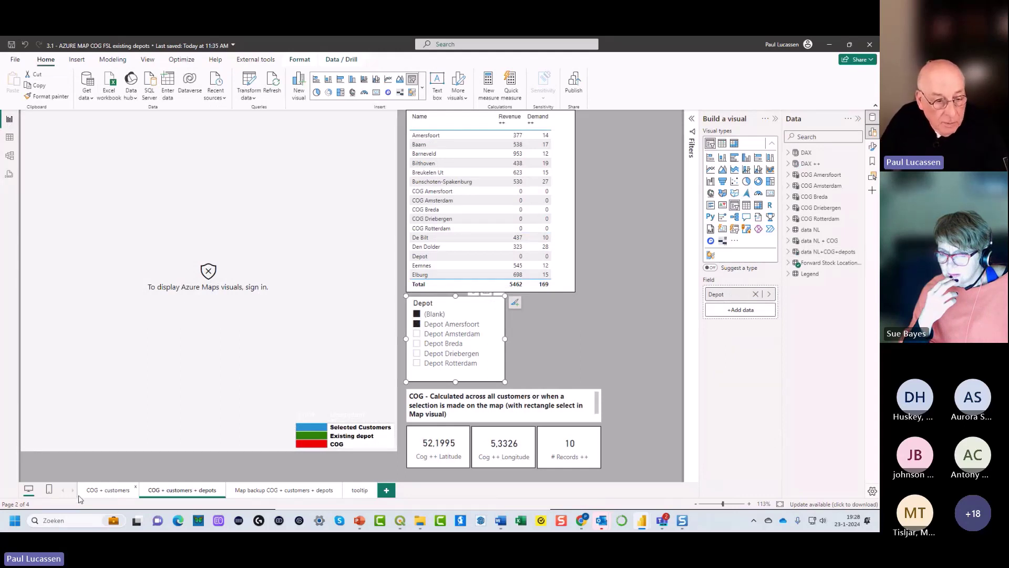
pyautogui.click(103, 490)
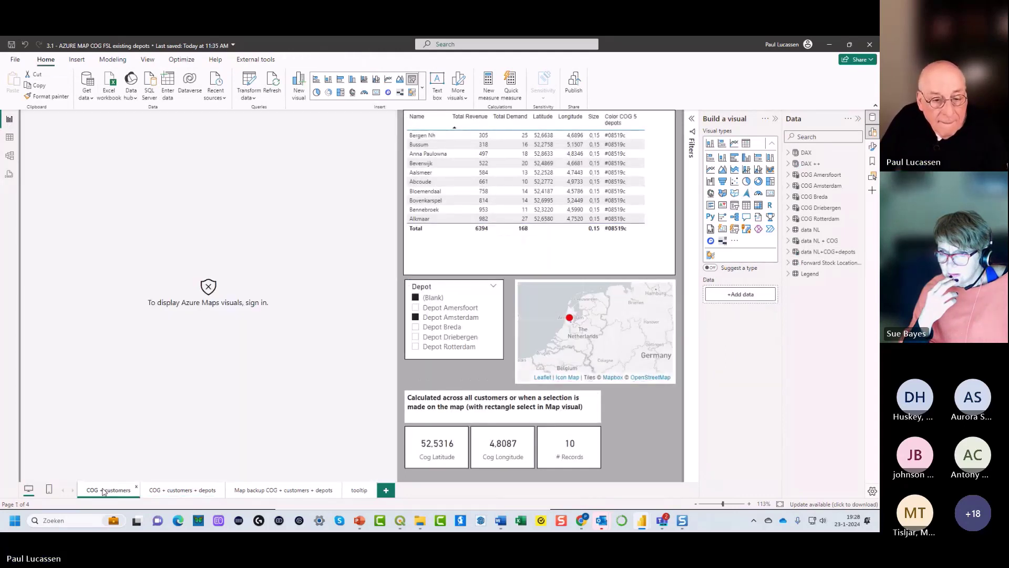
pyautogui.click(288, 493)
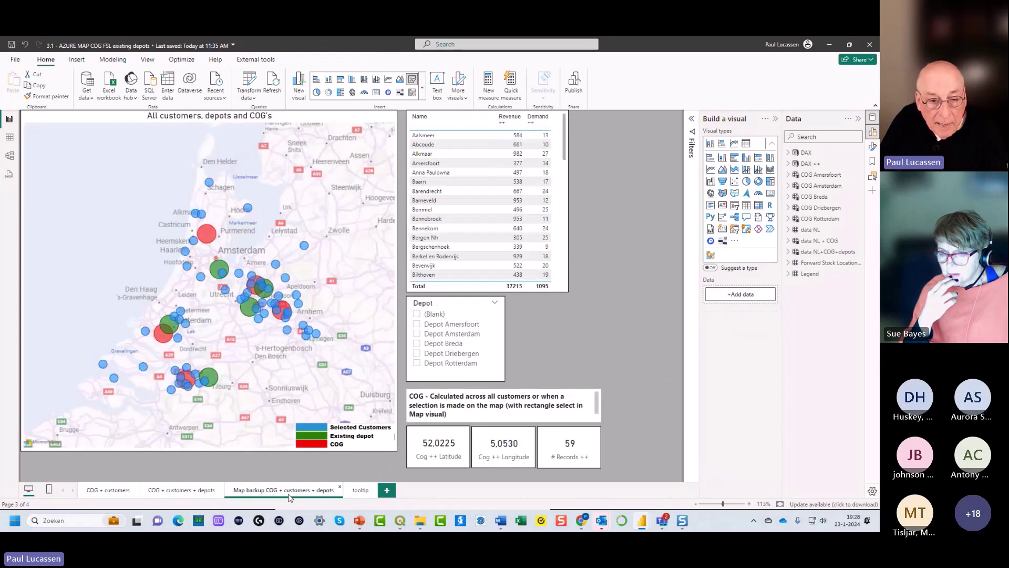
pyautogui.click(186, 493)
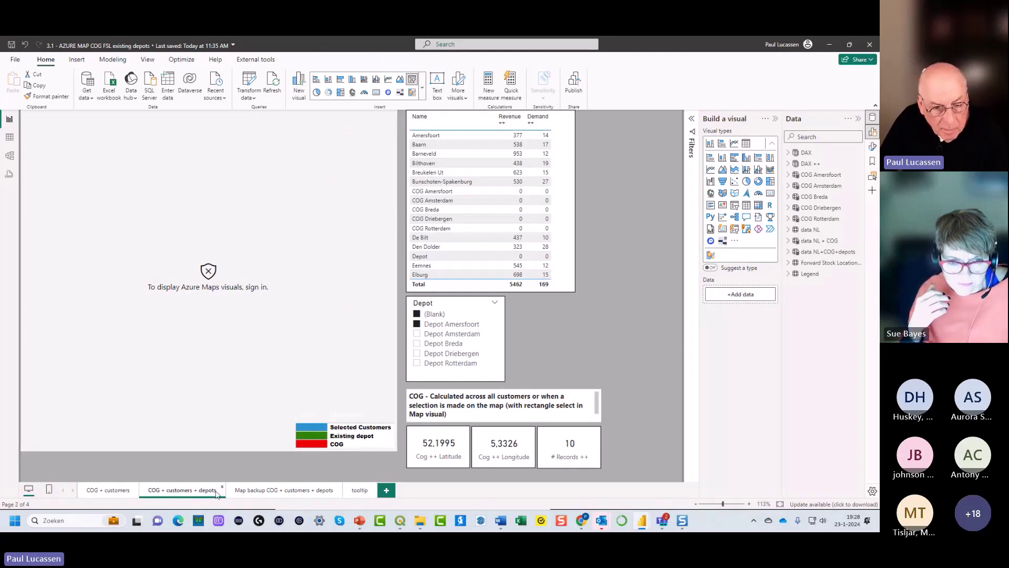
pyautogui.click(270, 494)
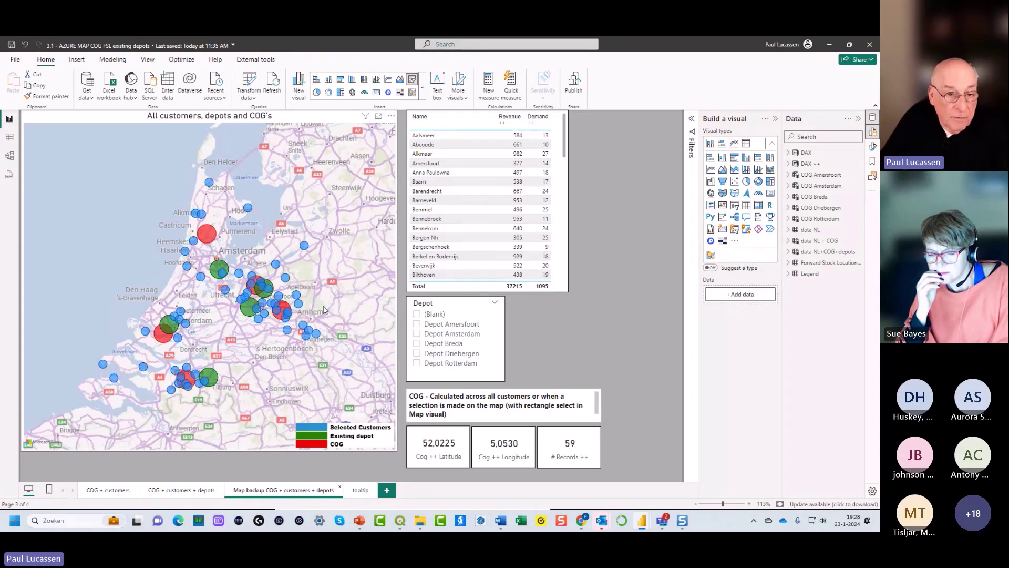
# Filter the backup map to (Blank) and Depot Amersfoort to compare the depot with its COG, and clear the selection
pyautogui.click(418, 324)
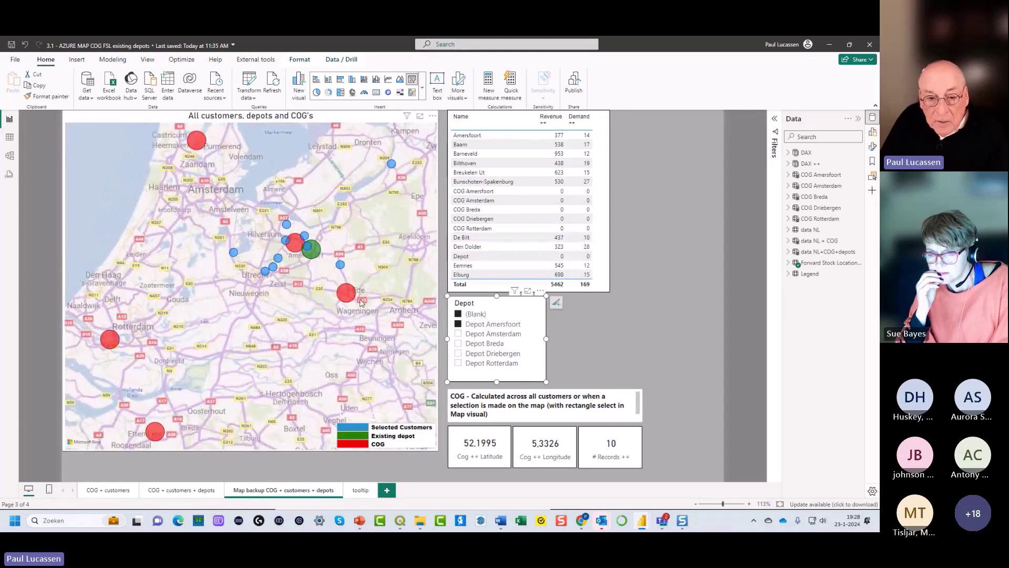
pyautogui.moveTo(352, 295)
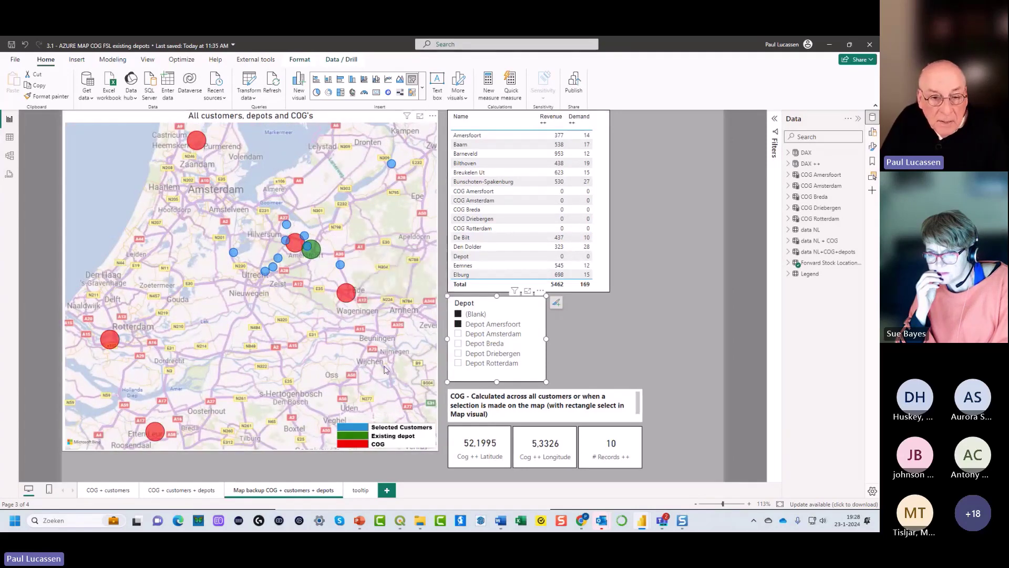
pyautogui.moveTo(315, 253)
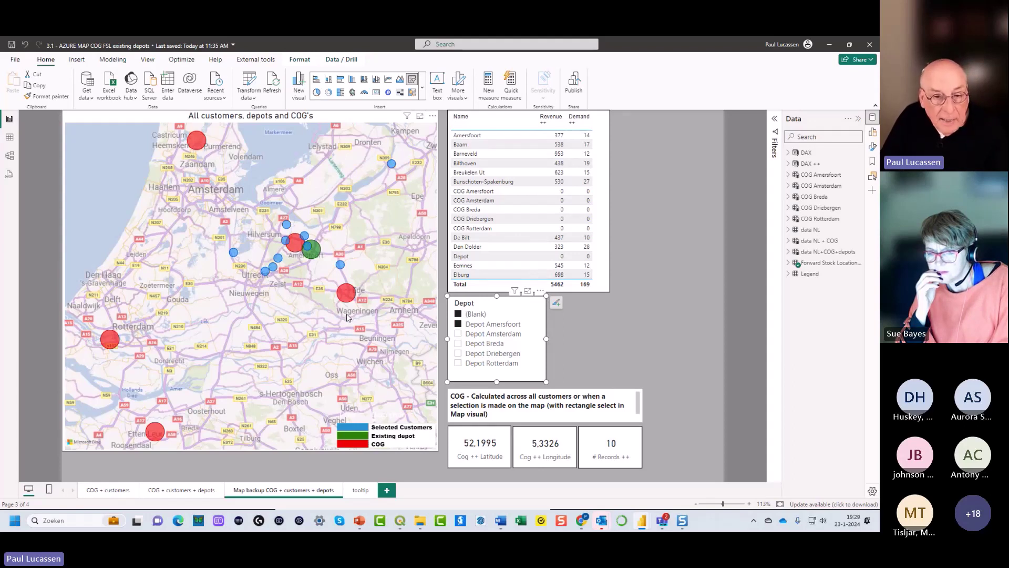
pyautogui.click(457, 324)
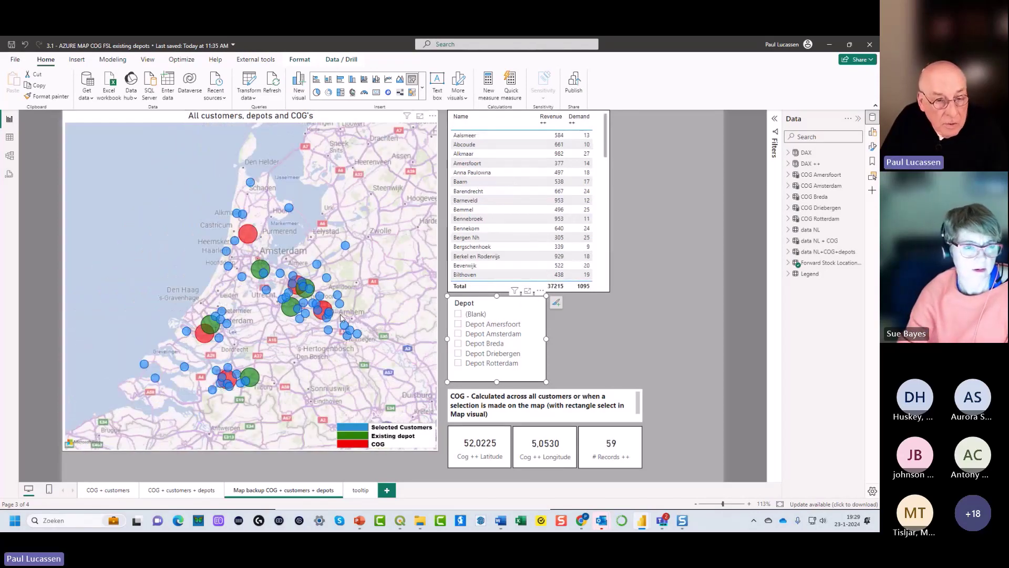
# Examine the centers of gravity on the backup map and inspect the COG Rotterdam table's DAX formula
pyautogui.moveTo(215, 327)
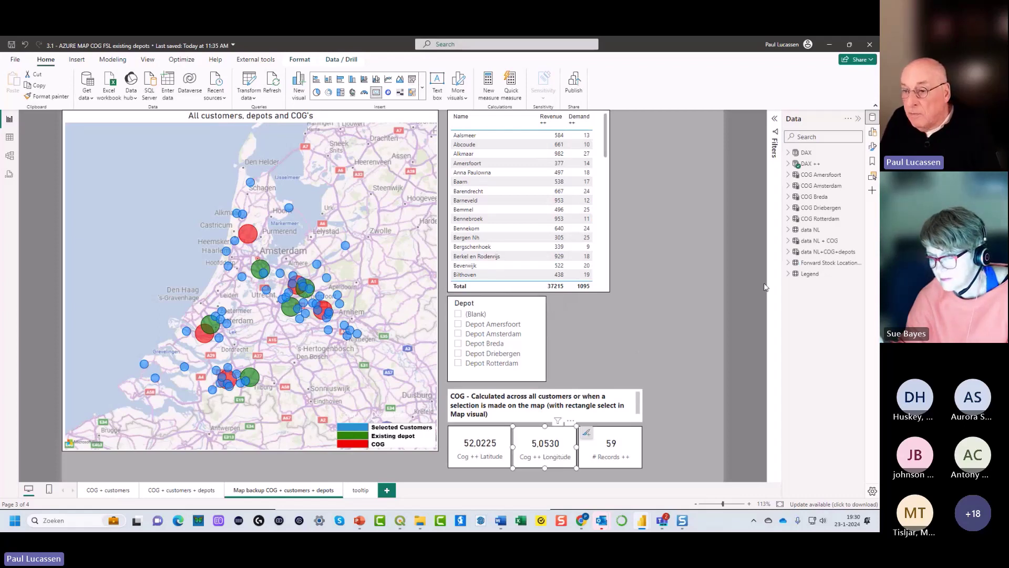
pyautogui.click(818, 218)
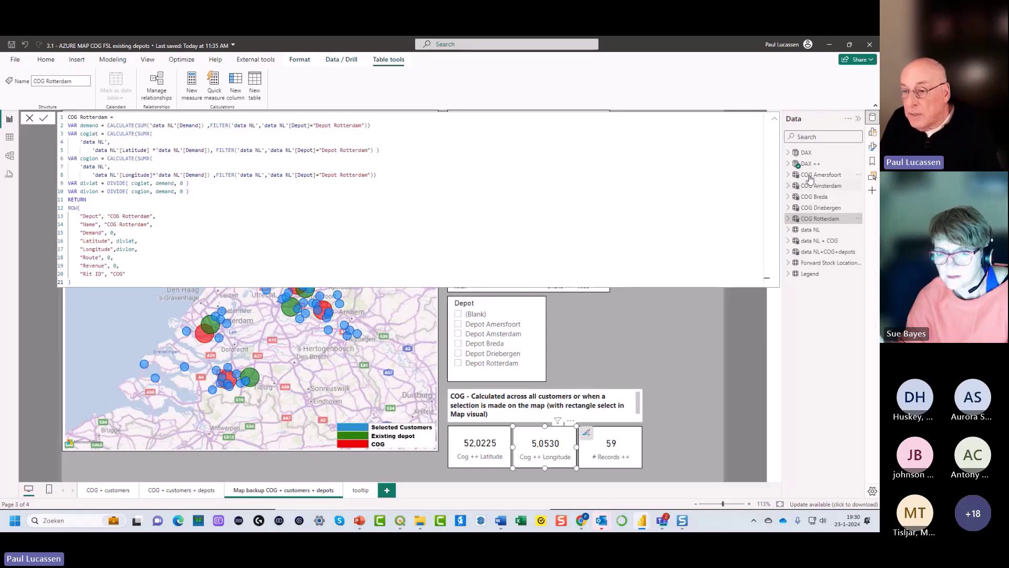
pyautogui.click(688, 316)
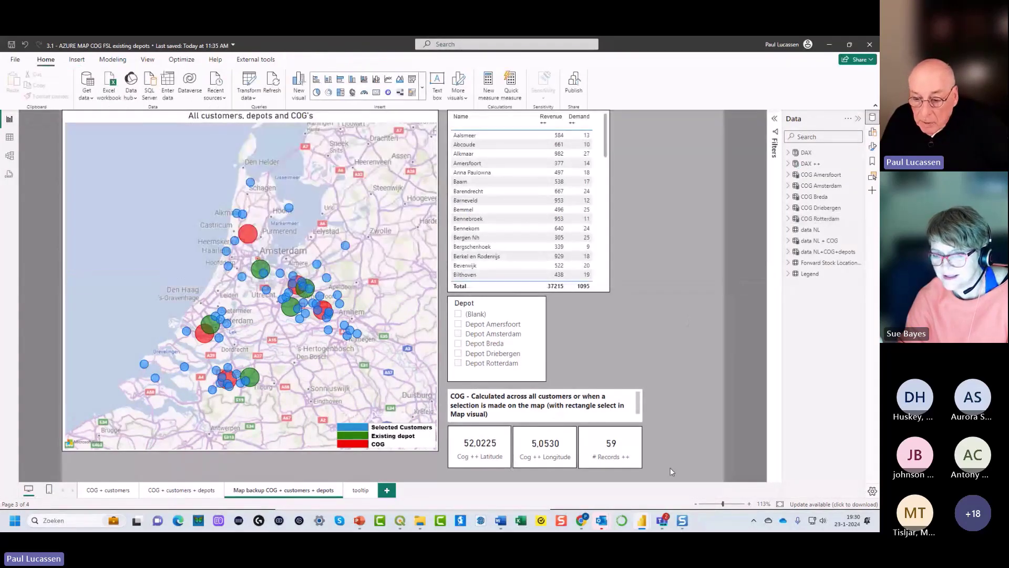
# View the Brownfield Analysis project in QGIS and return to the Power BI report 3.1 - AZURE MAP COG FSL existing depots
pyautogui.moveTo(400, 521)
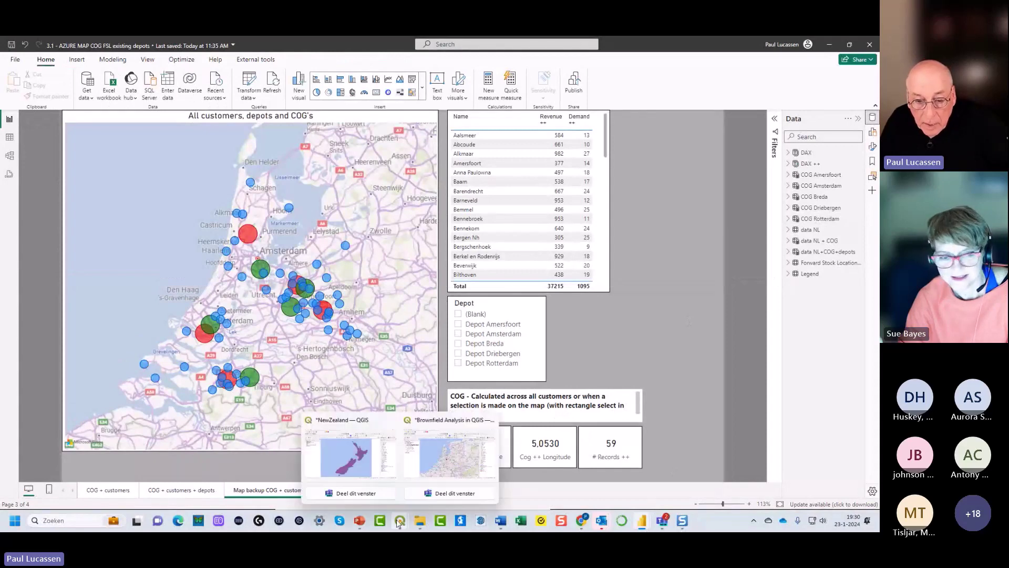
pyautogui.click(426, 476)
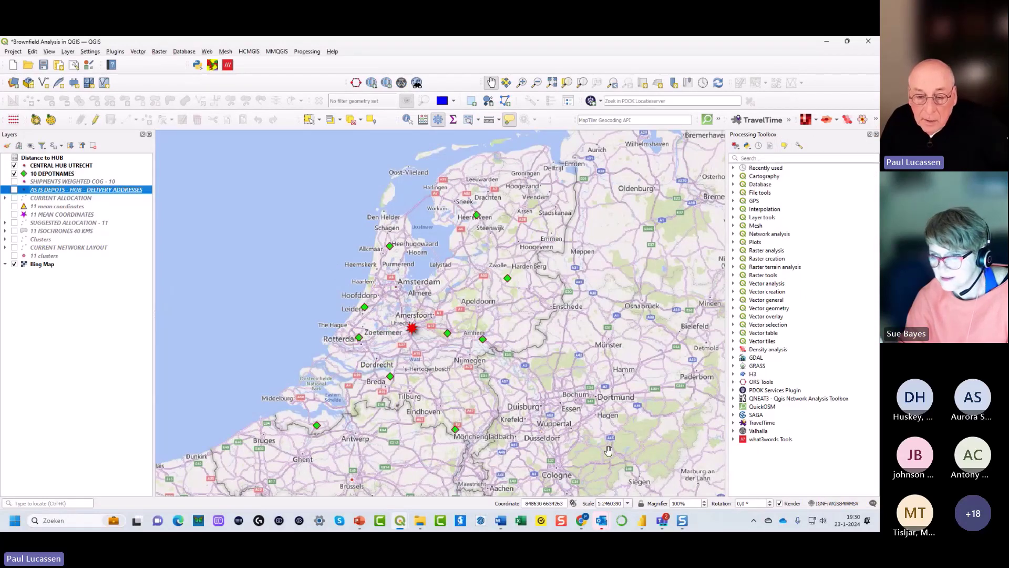
pyautogui.moveTo(642, 521)
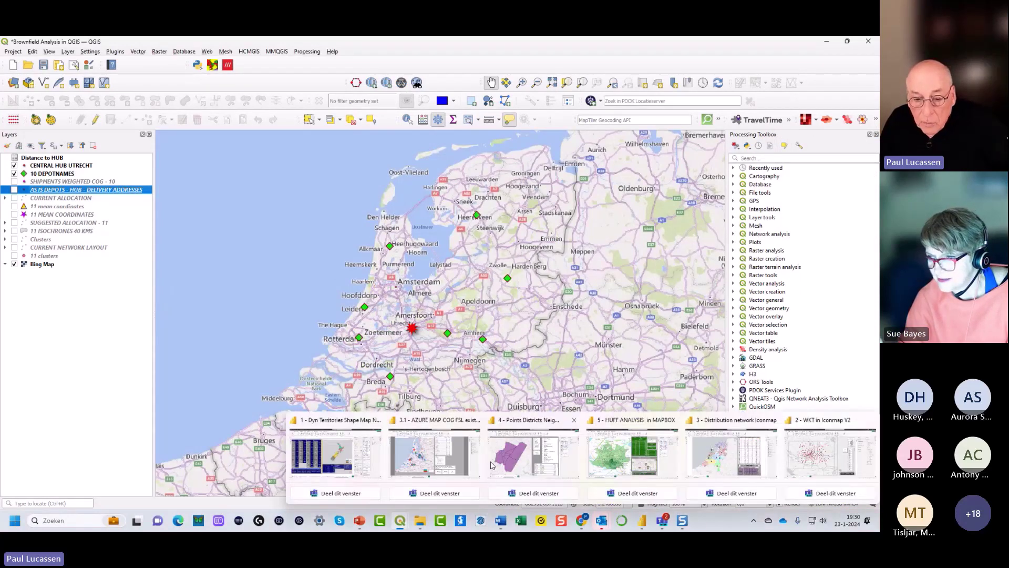
pyautogui.click(460, 461)
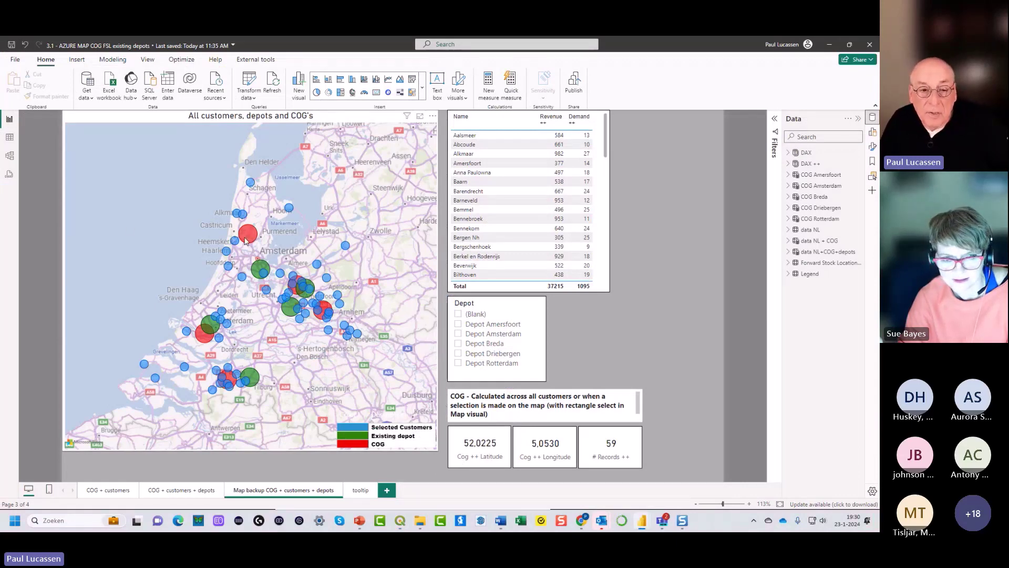
pyautogui.moveTo(245, 241)
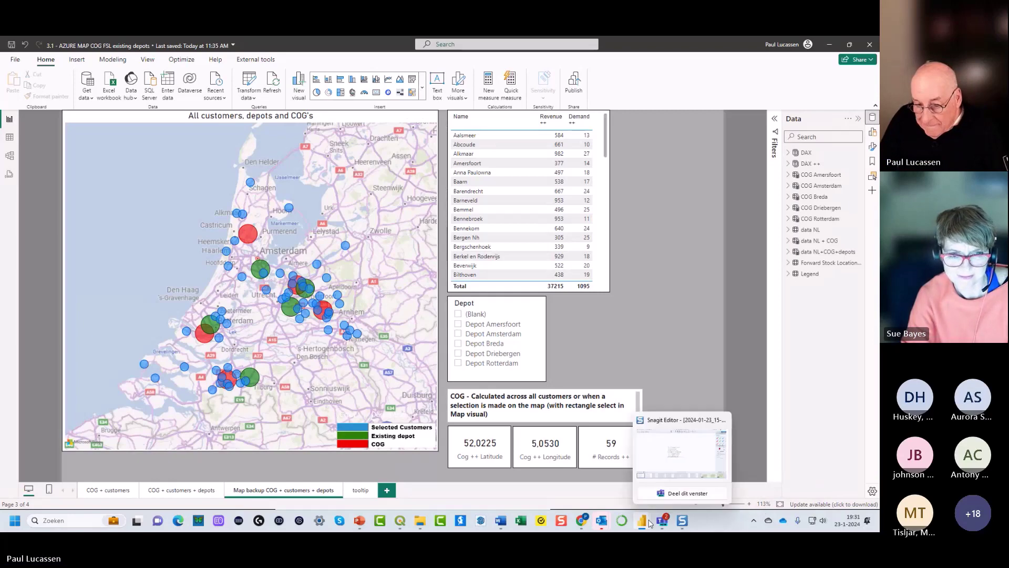
# Switch to the report 4 - Points Districts Neighbourhoods and inspect the GeoJSON URLs and the Districts map's fields on the test URL's page
pyautogui.moveTo(650, 523)
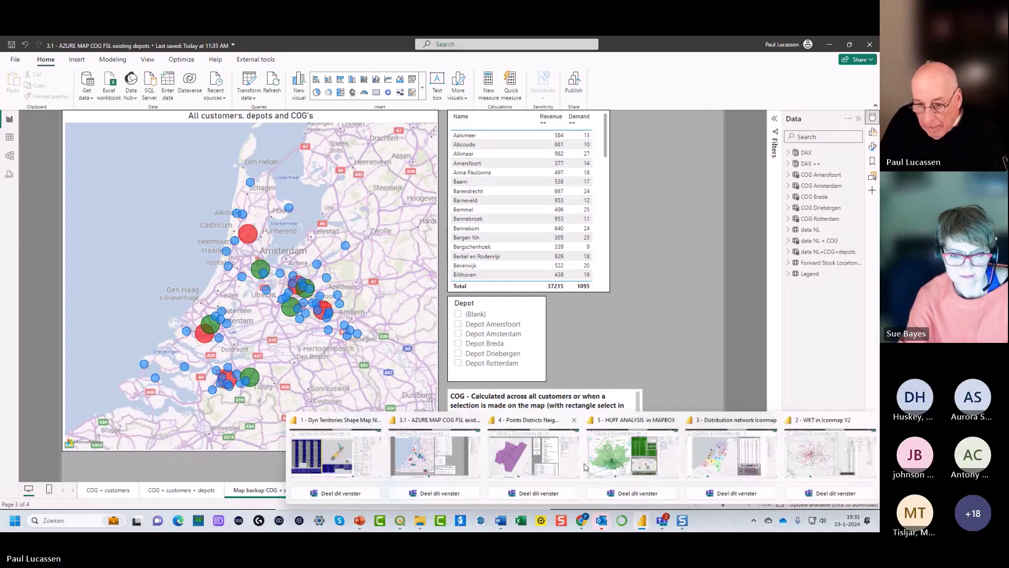
pyautogui.click(557, 446)
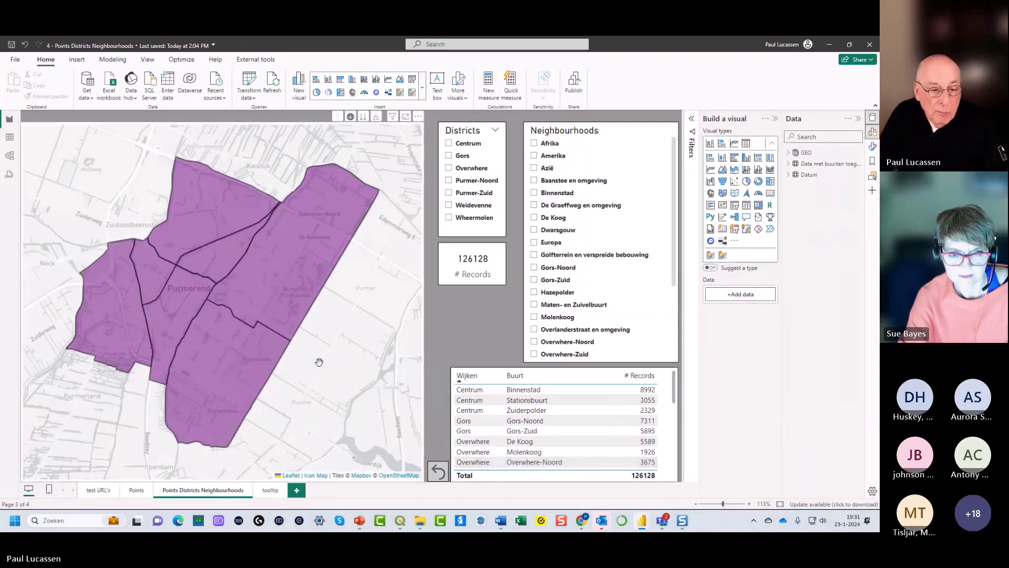
pyautogui.moveTo(180, 430)
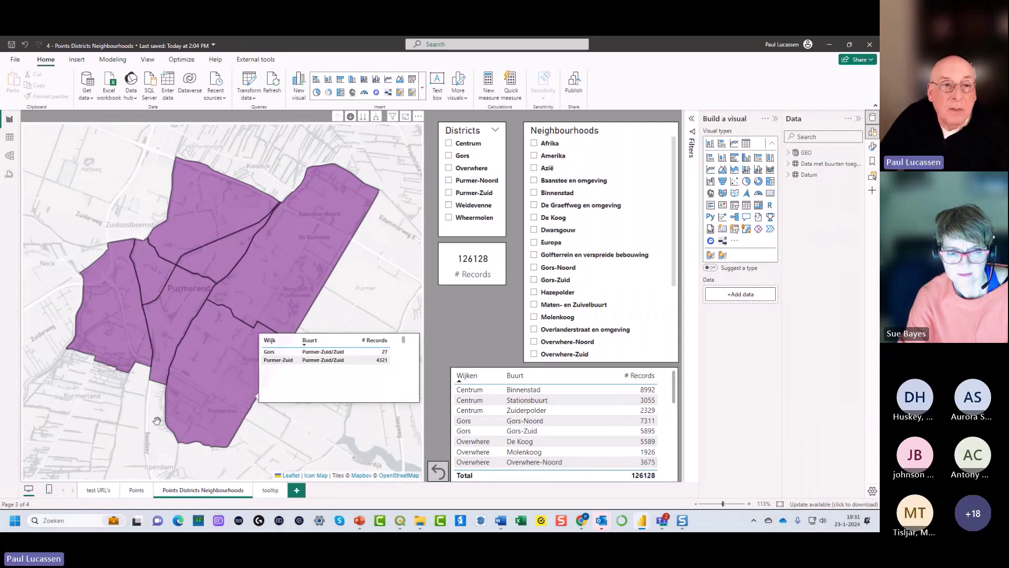
pyautogui.click(98, 490)
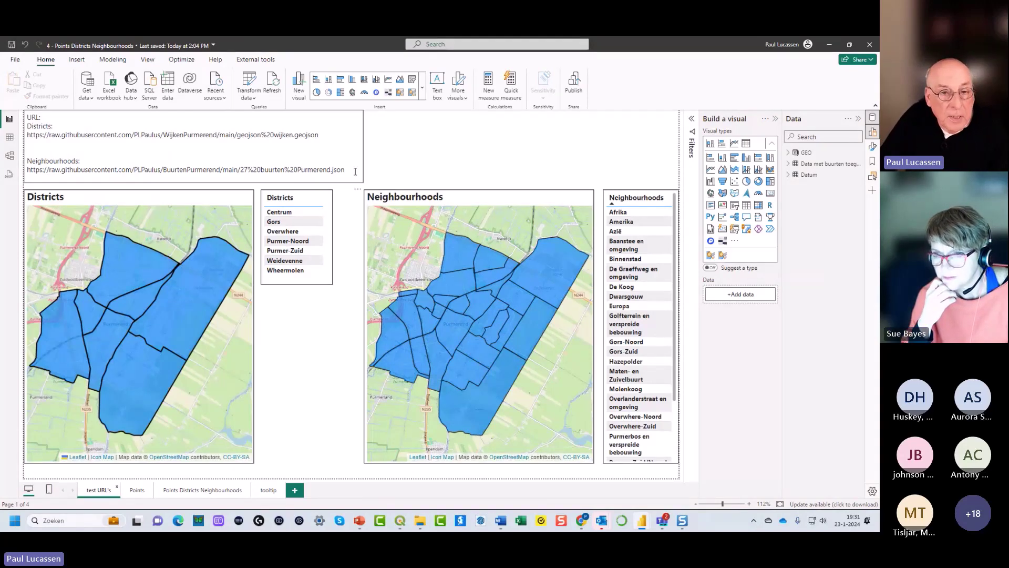
pyautogui.click(228, 320)
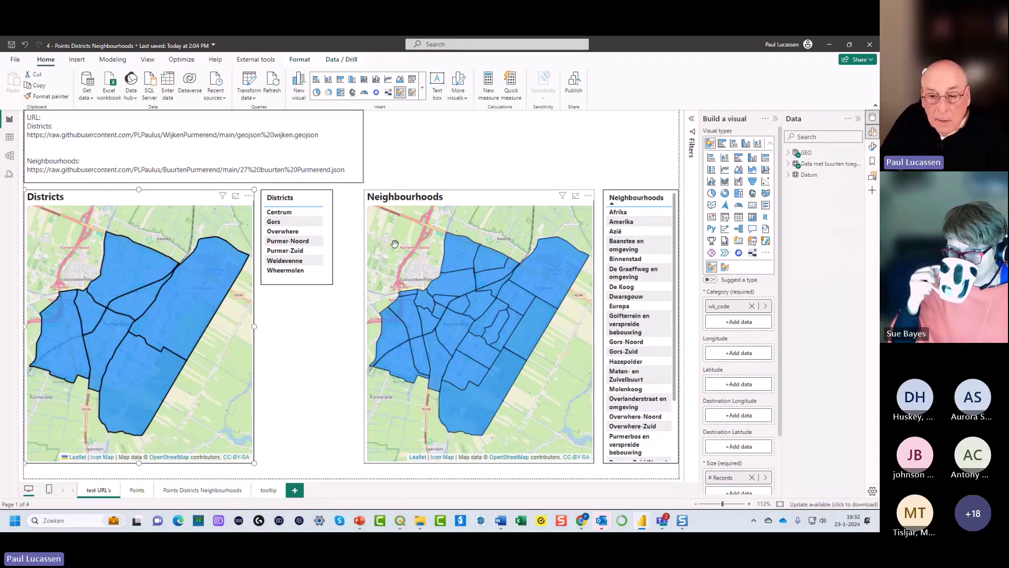
# View the Points page and inspect the GeoJSON format settings of the map on the Points Districts Neighbourhoods page
pyautogui.click(137, 490)
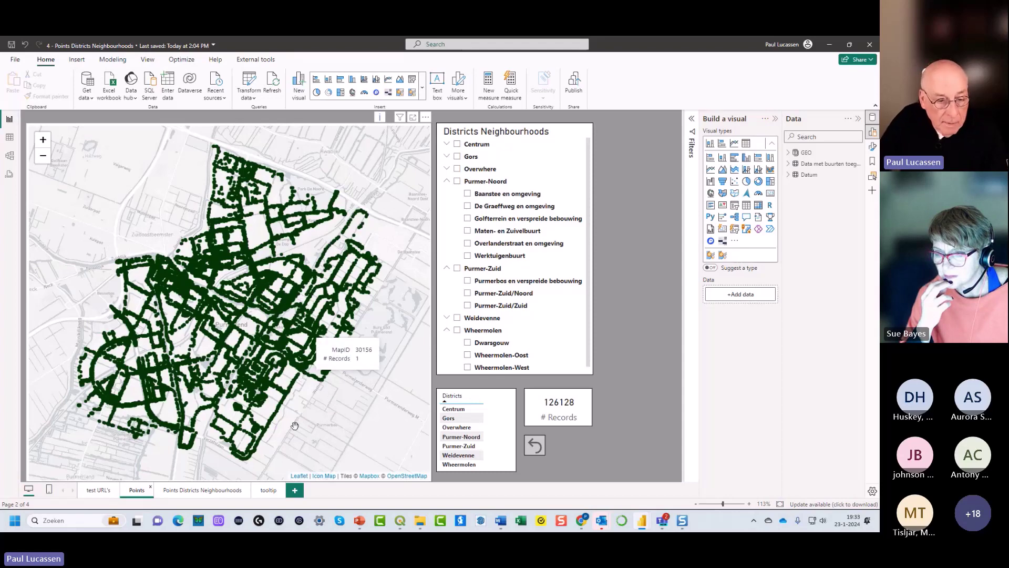
pyautogui.click(229, 490)
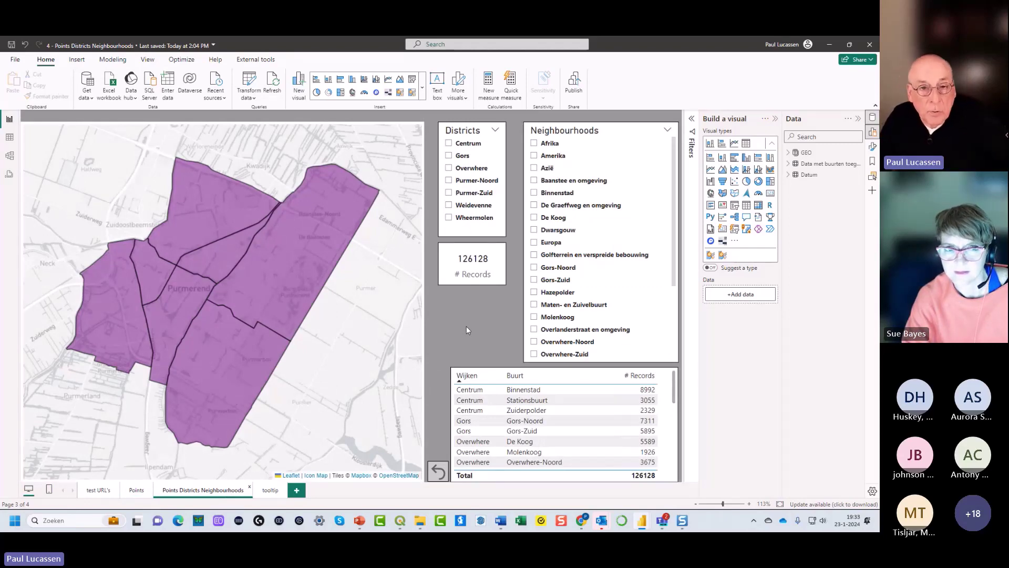
pyautogui.click(400, 286)
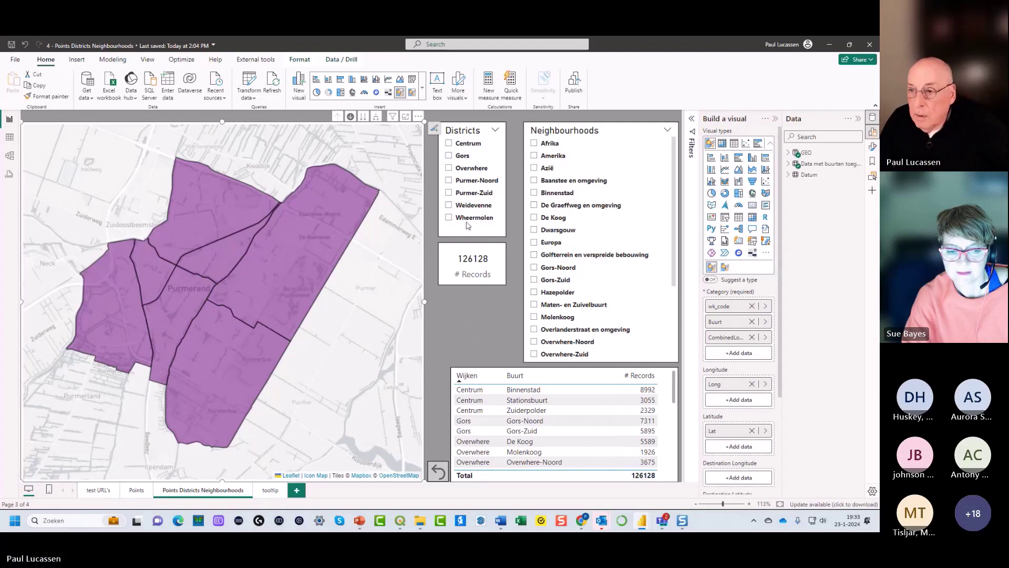
pyautogui.click(872, 147)
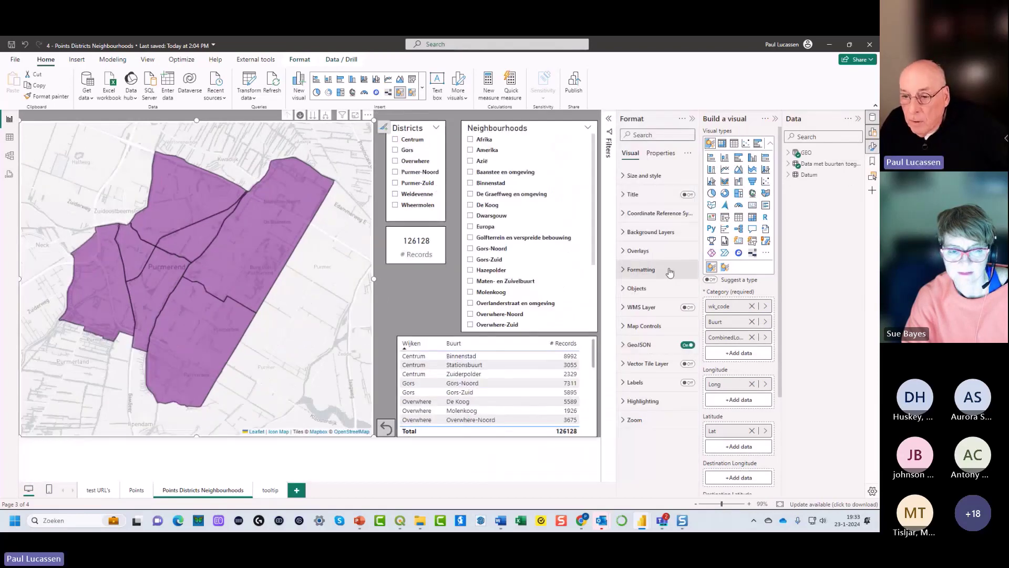
pyautogui.click(639, 345)
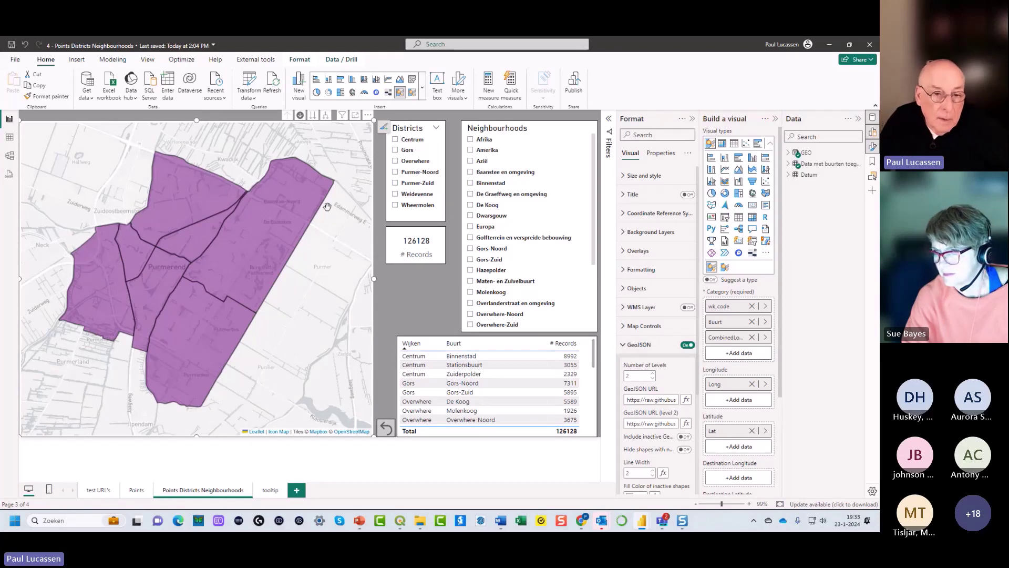
pyautogui.click(692, 118)
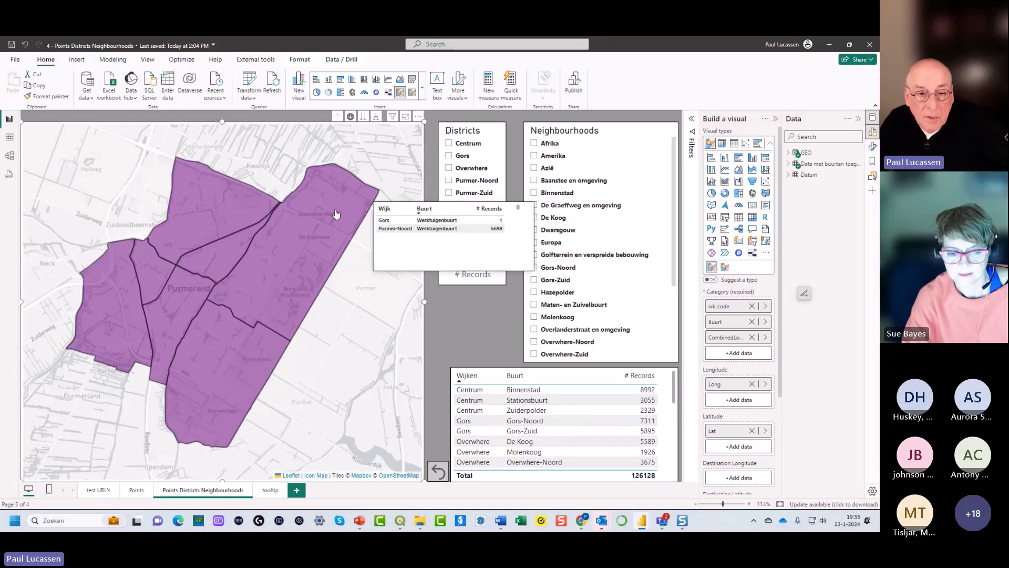
# Drill down on the map from the Purmer-Noord district to its neighbourhoods
pyautogui.click(378, 207)
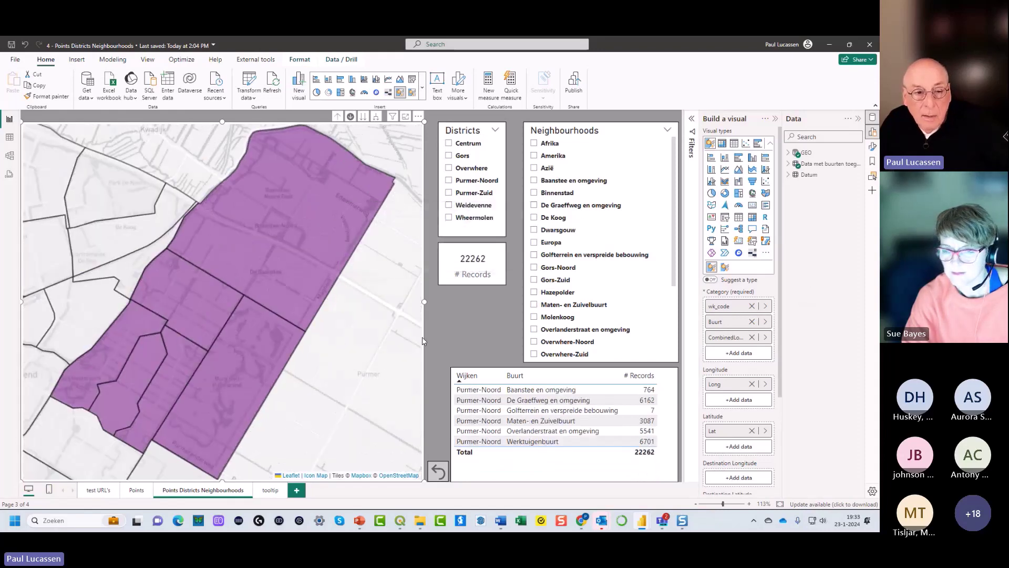
# Drill down from the Baanstee en omgeving neighbourhood to its points, and drill back up to the districts
pyautogui.click(284, 293)
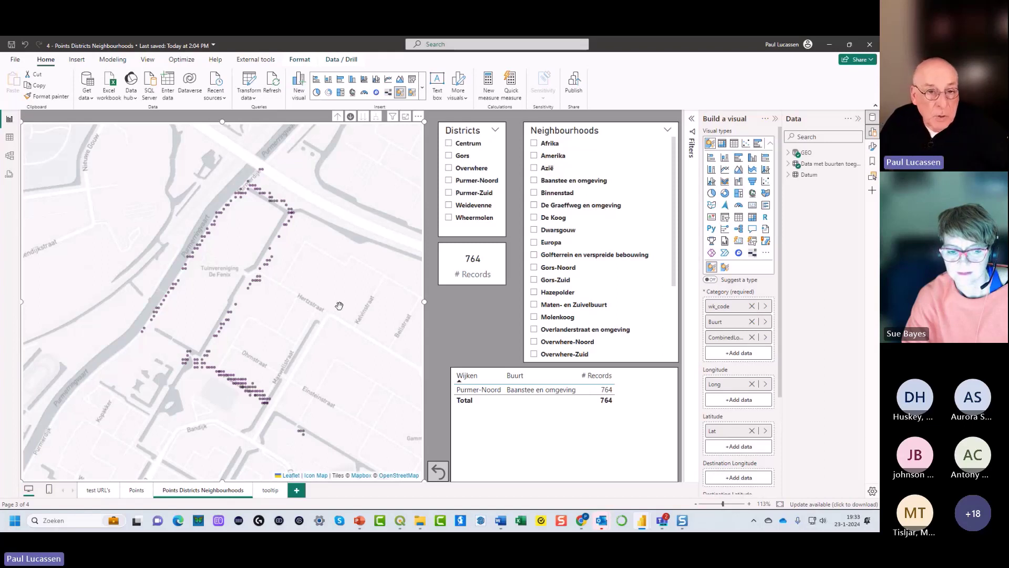
pyautogui.click(338, 117)
pyautogui.click(338, 117)
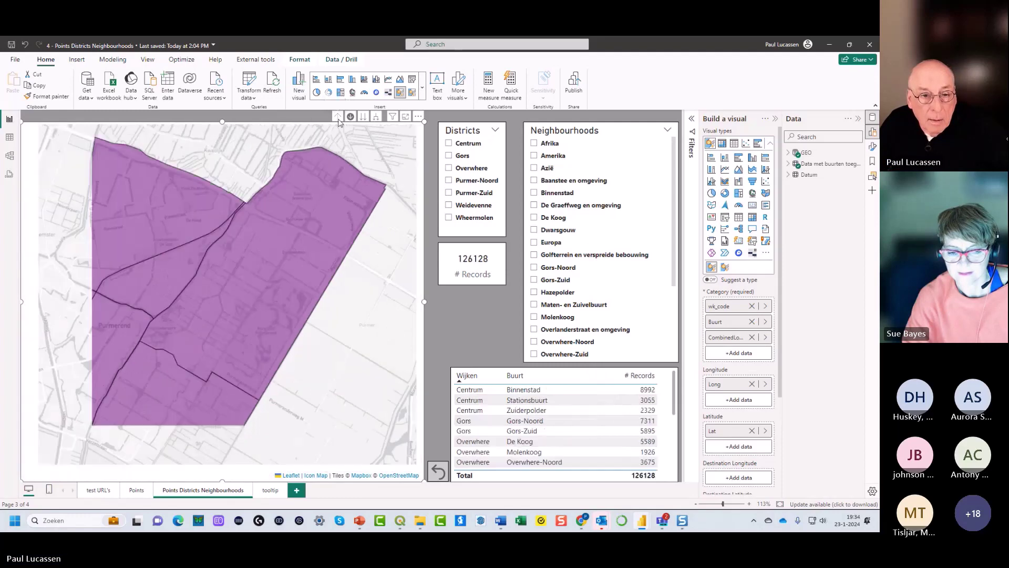
# Filter the page by the Wheermolen and Purmer-Zuid districts, and clear the district selection
pyautogui.click(450, 218)
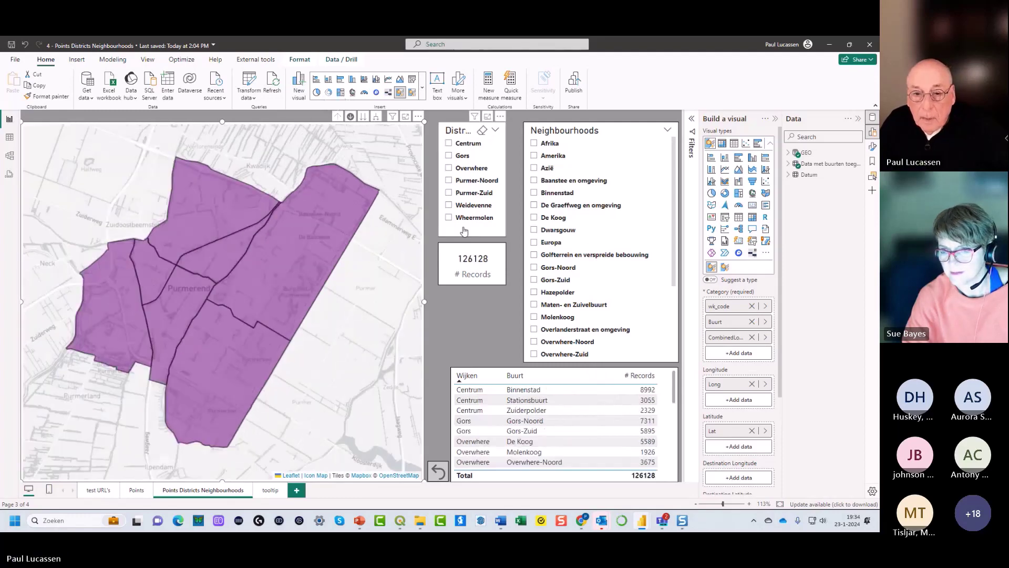
pyautogui.click(449, 193)
pyautogui.click(449, 195)
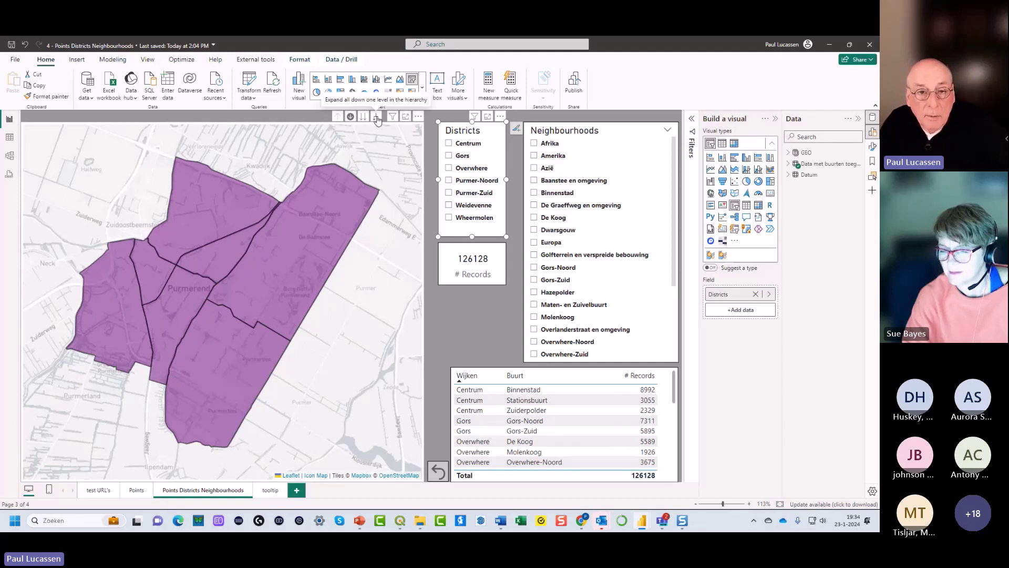
pyautogui.click(339, 125)
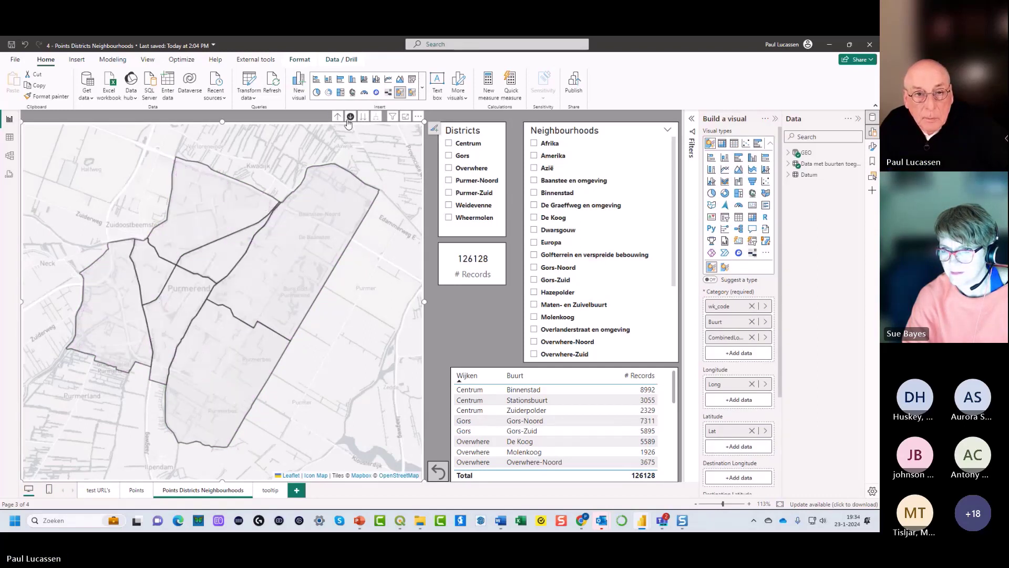
pyautogui.click(339, 119)
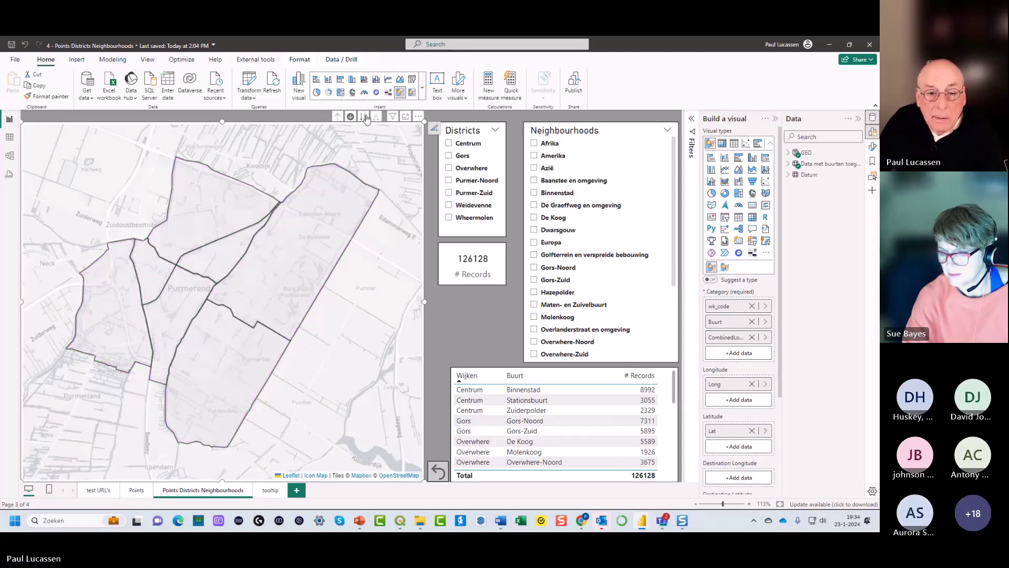
pyautogui.click(350, 116)
pyautogui.click(325, 195)
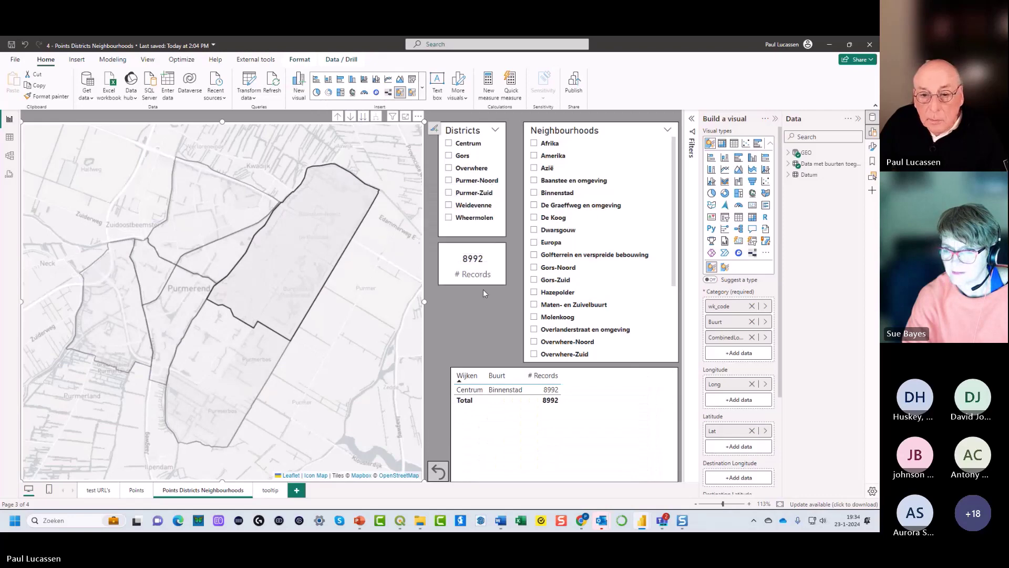
pyautogui.click(449, 218)
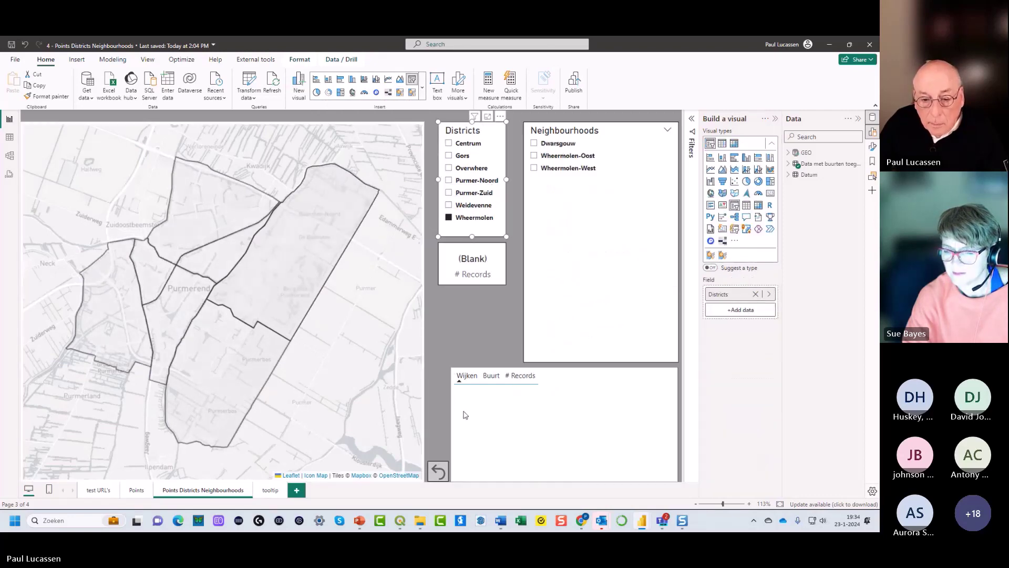
pyautogui.keyDown('ctrl'); pyautogui.click(446, 461); pyautogui.keyUp('ctrl')
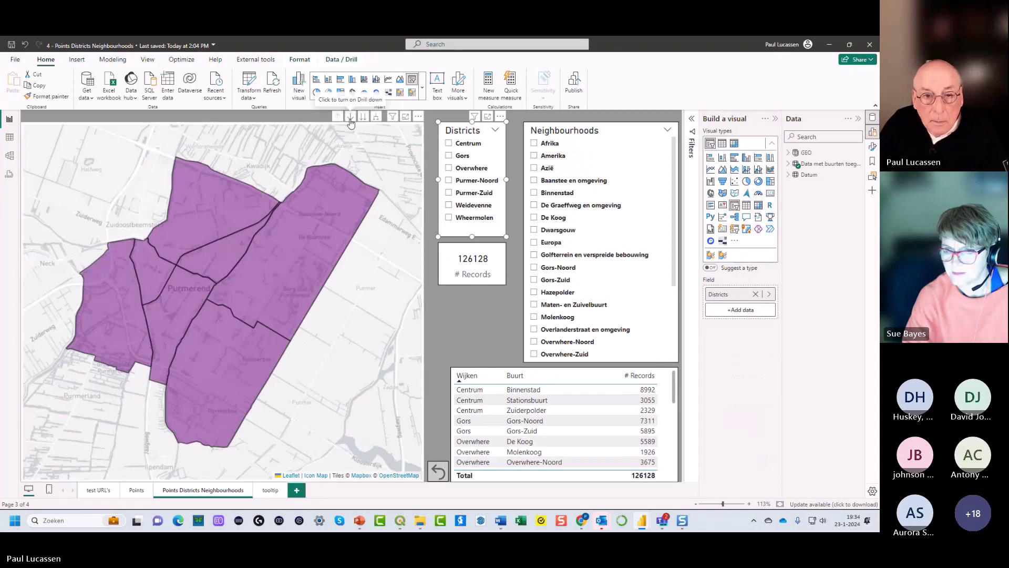
# Turn on drill-down for the map and drill from Purmer-Noord through Baanstee en omgeving to the individual points
pyautogui.click(350, 127)
pyautogui.click(336, 193)
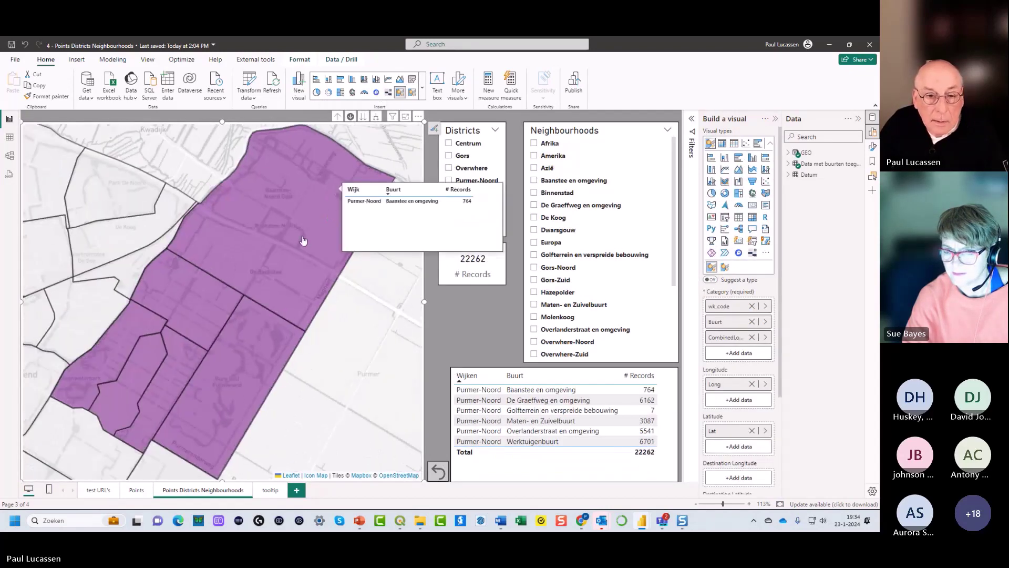
pyautogui.click(302, 239)
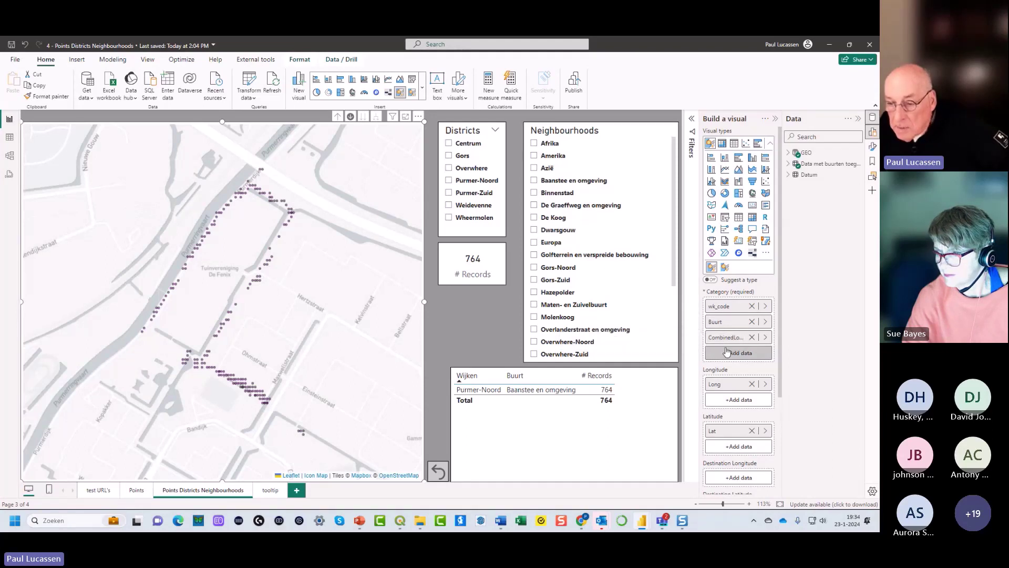
# Examine the map's field assignments and the DAX formulas of the Level, Lat and Long measures in the GEO table
pyautogui.scroll(-2, 730, 348)
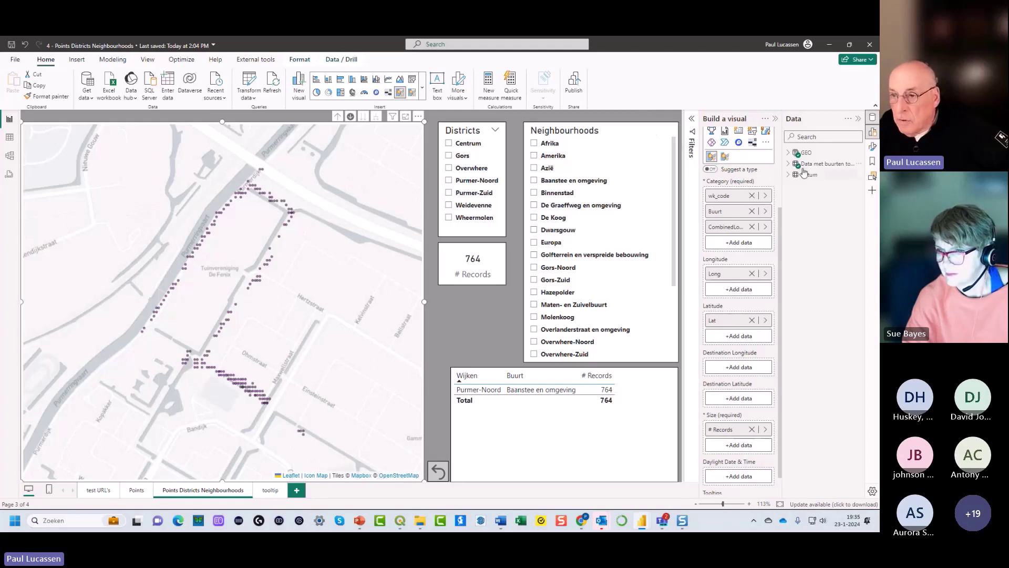
pyautogui.click(788, 153)
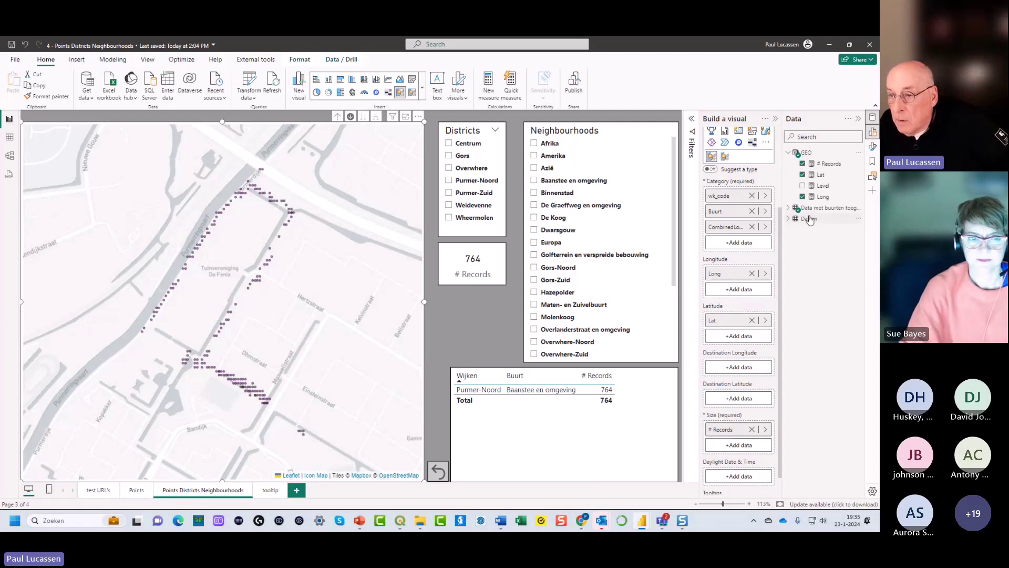
pyautogui.click(828, 186)
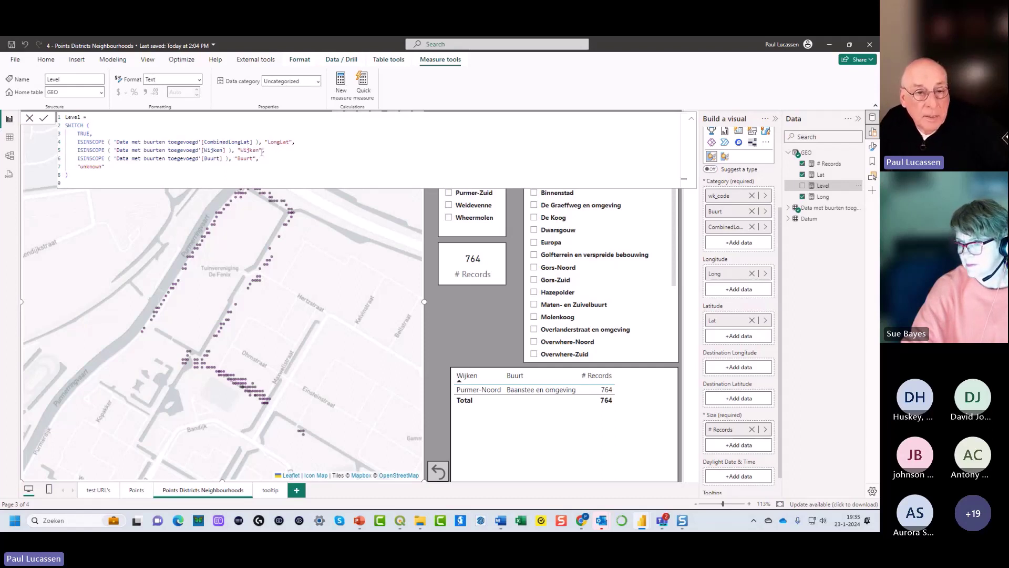
pyautogui.write(',')
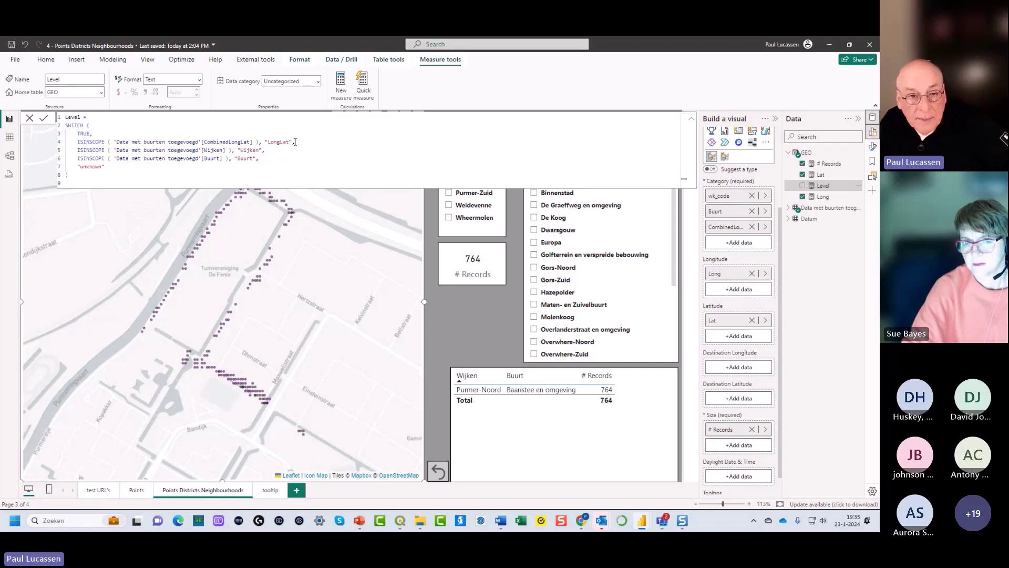
pyautogui.click(821, 175)
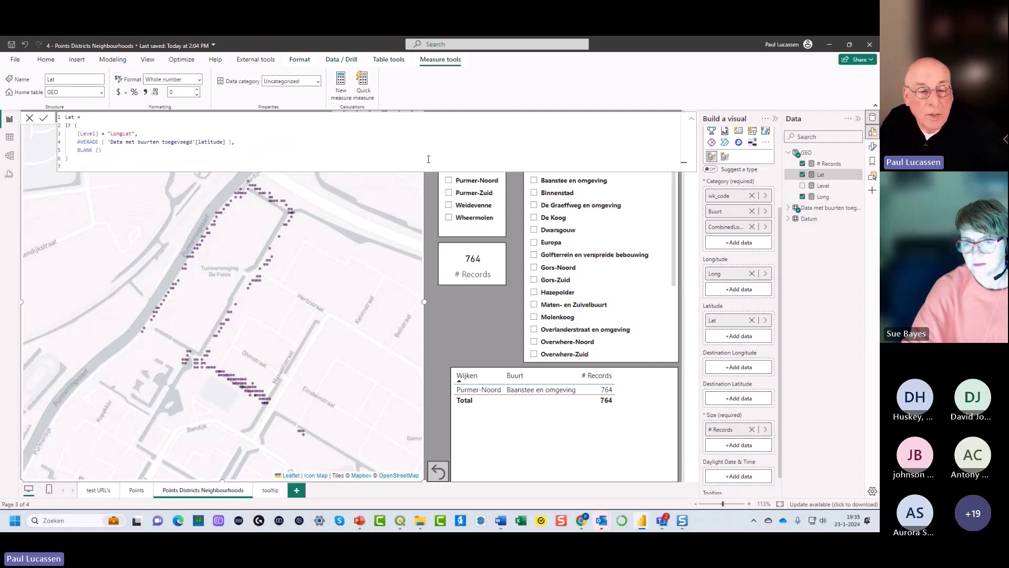
pyautogui.click(823, 197)
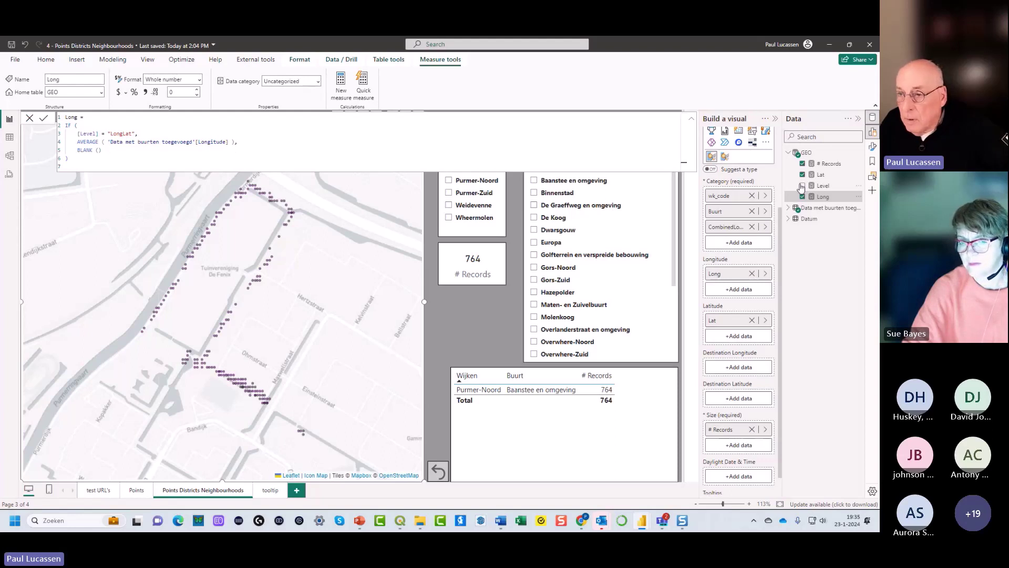
pyautogui.click(820, 178)
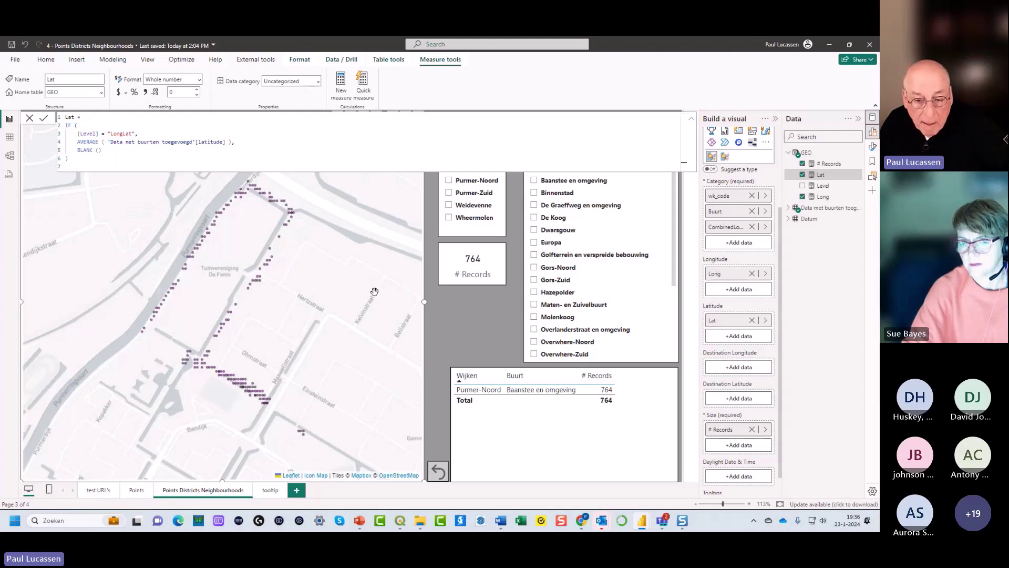
# Reset the map to the district level and switch to the report 5 - HUFF ANALYSIS in MAPBOX
pyautogui.keyDown('ctrl'); pyautogui.click(442, 473); pyautogui.keyUp('ctrl')
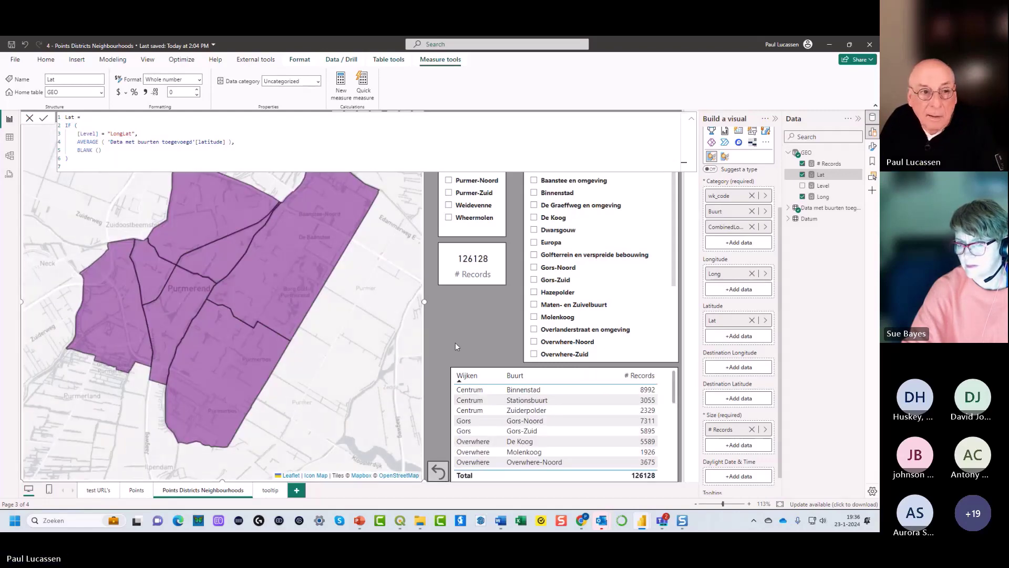
pyautogui.click(455, 345)
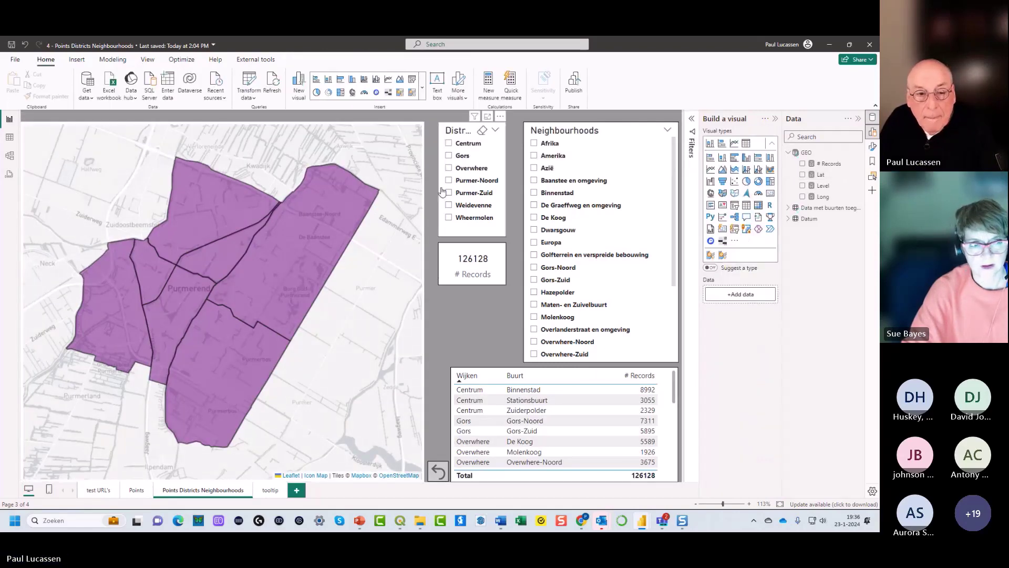
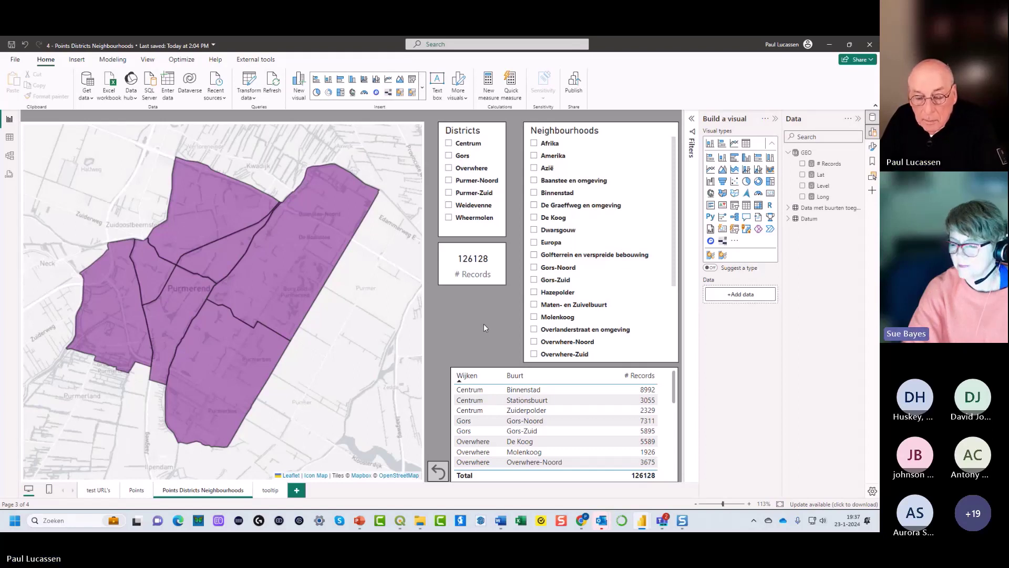
pyautogui.moveTo(640, 522)
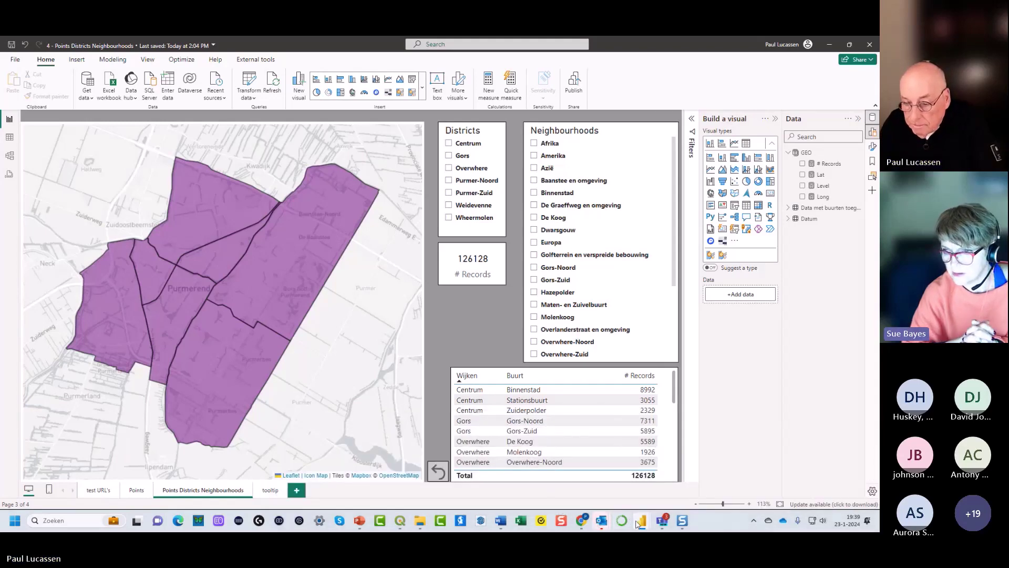
pyautogui.moveTo(638, 522)
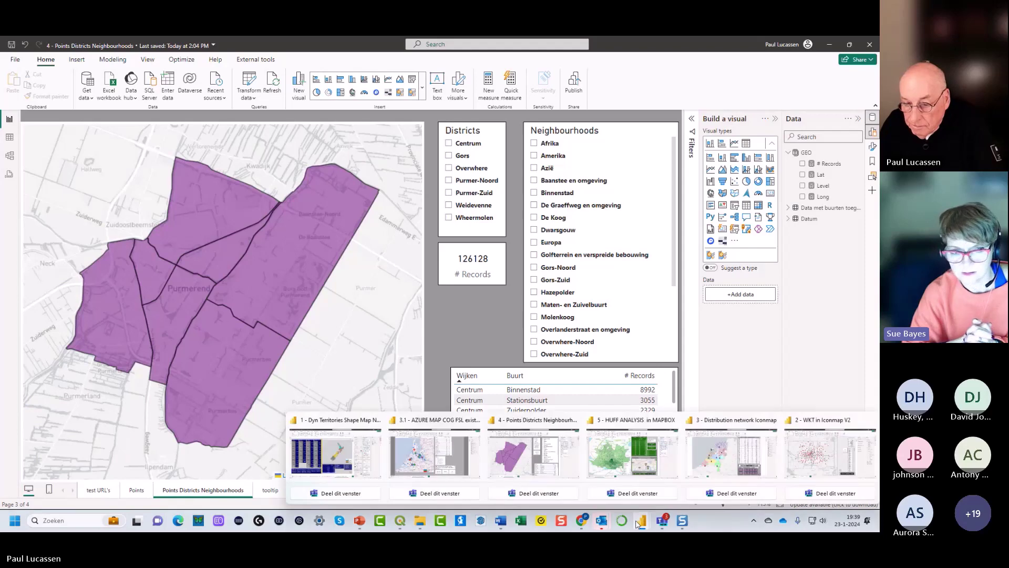
pyautogui.click(663, 474)
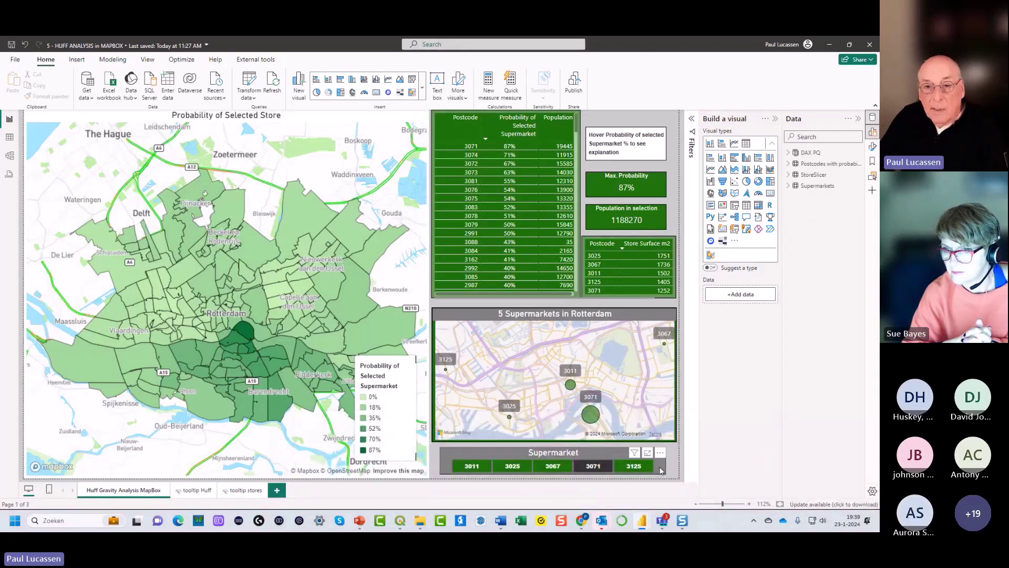
# Examine the 5 Supermarkets in Rotterdam map and the Huff Gravity Analysis explanation for the probability table
pyautogui.moveTo(463, 227)
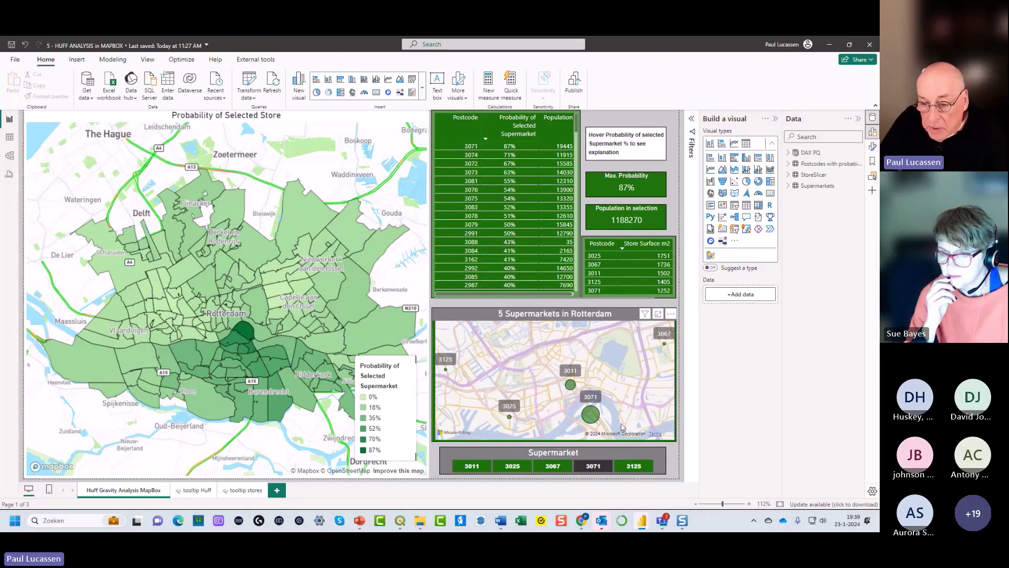
pyautogui.click(594, 467)
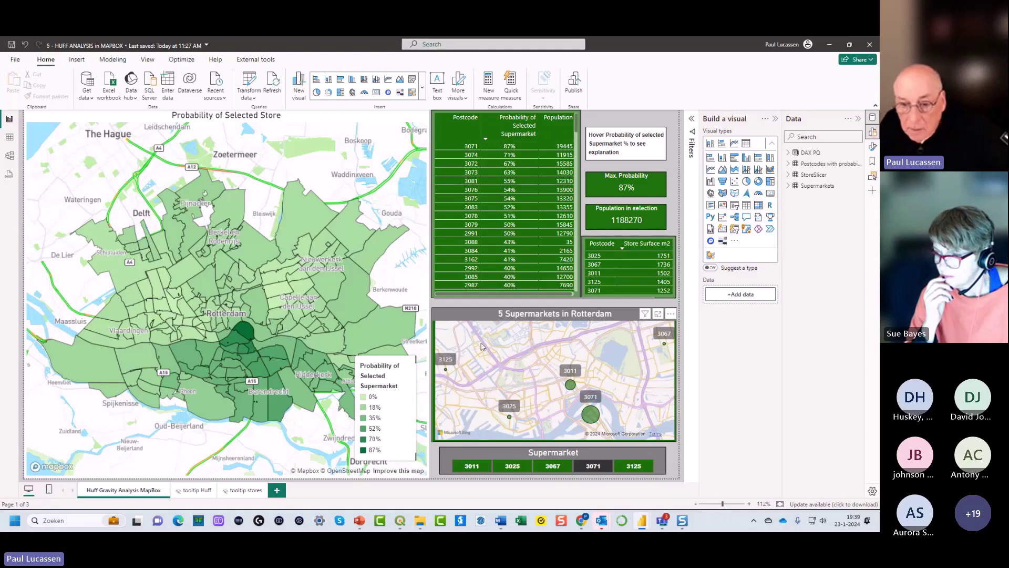
pyautogui.click(483, 318)
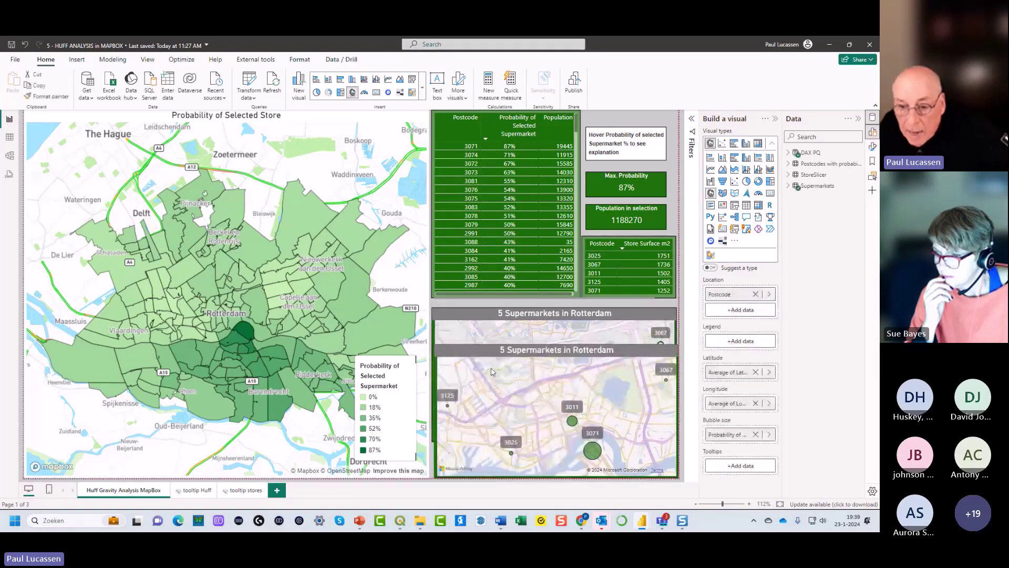
pyautogui.moveTo(483, 318)
pyautogui.mouseDown()
pyautogui.moveTo(498, 330)
pyautogui.moveTo(494, 319)
pyautogui.mouseUp()
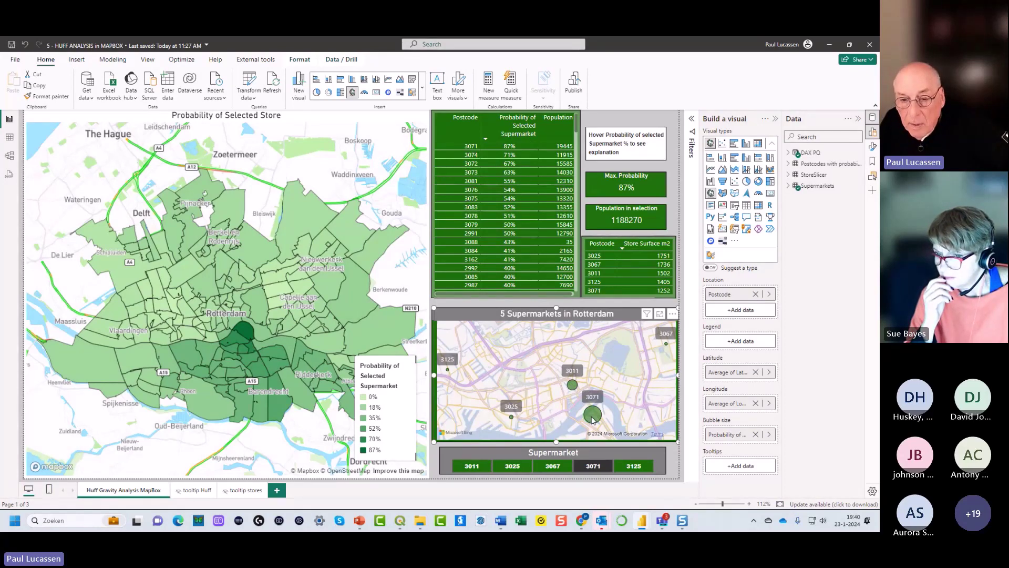
pyautogui.moveTo(471, 211)
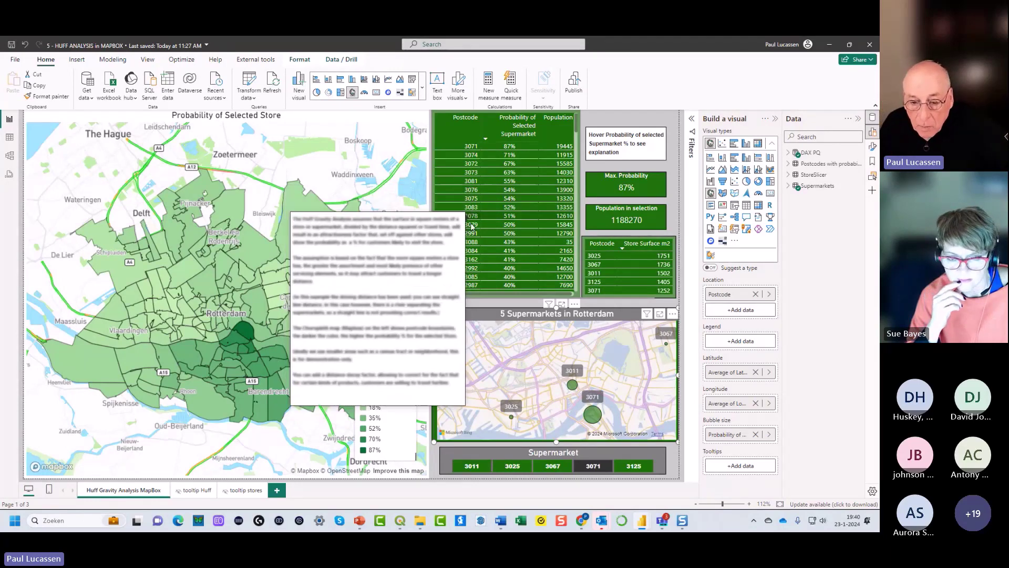
# Select supermarket 3011, switch the selection to 3125, and inspect the postcode probabilities on the map and in the table
pyautogui.click(476, 465)
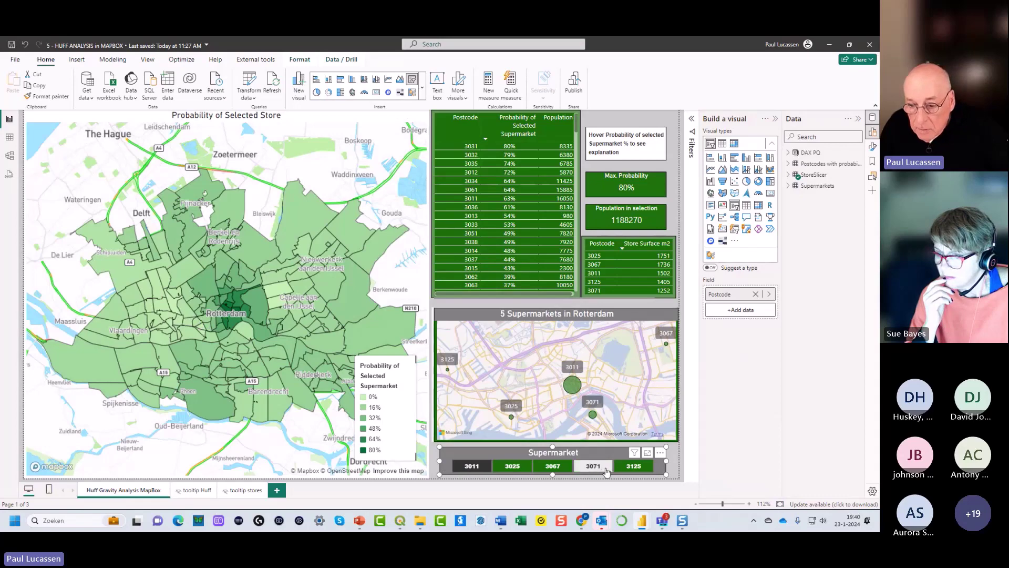
pyautogui.click(634, 467)
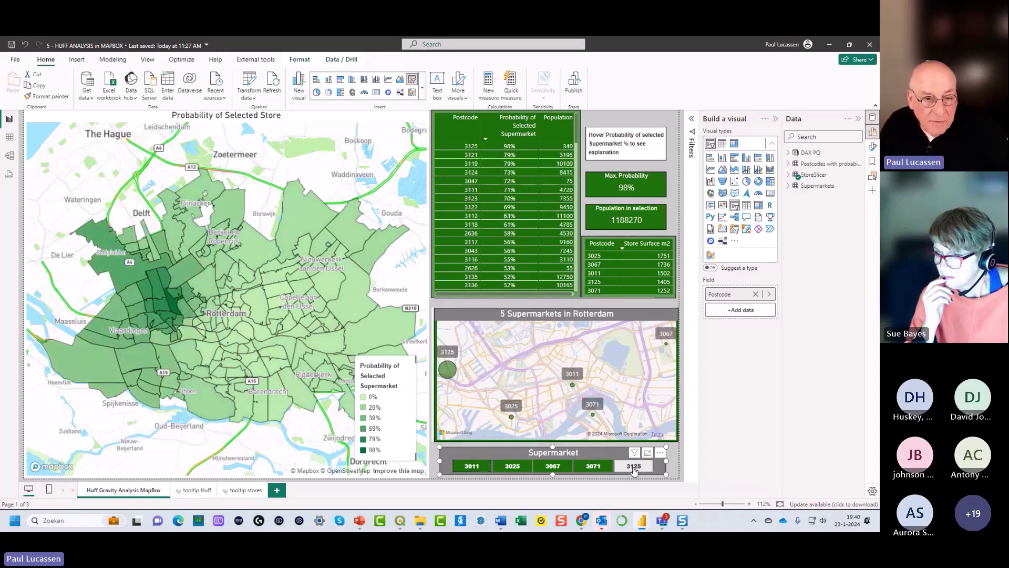
pyautogui.moveTo(161, 309)
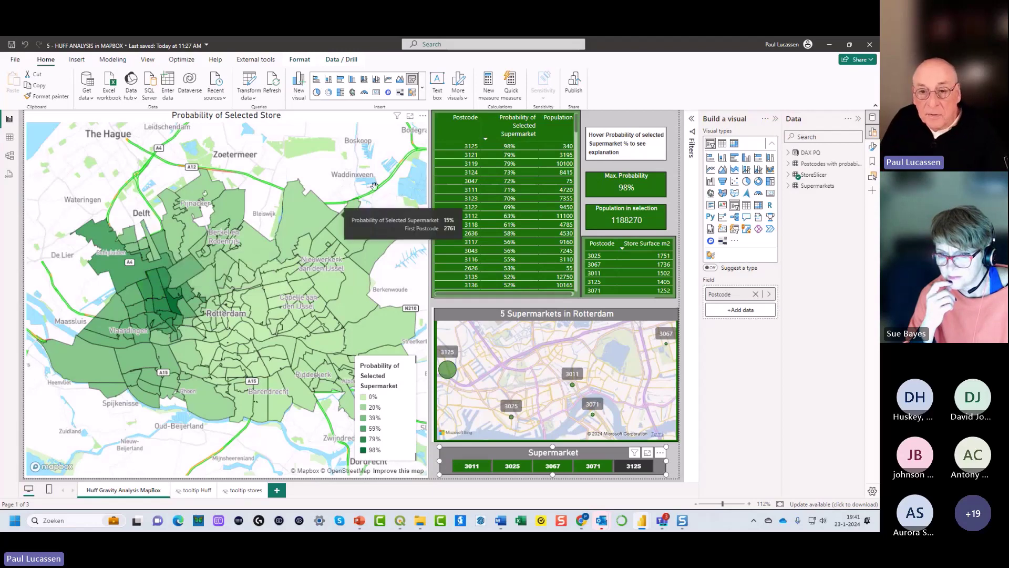
pyautogui.moveTo(497, 144)
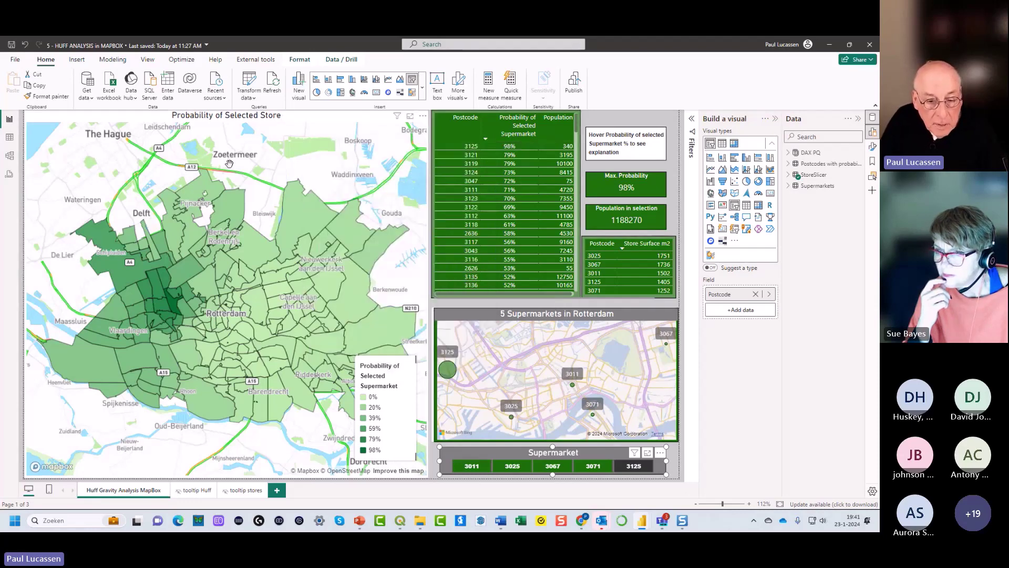
# Examine the probability map's Choropleth settings, including its custom tileset, and select supermarket 3067 to compare the postcode probabilities
pyautogui.click(342, 159)
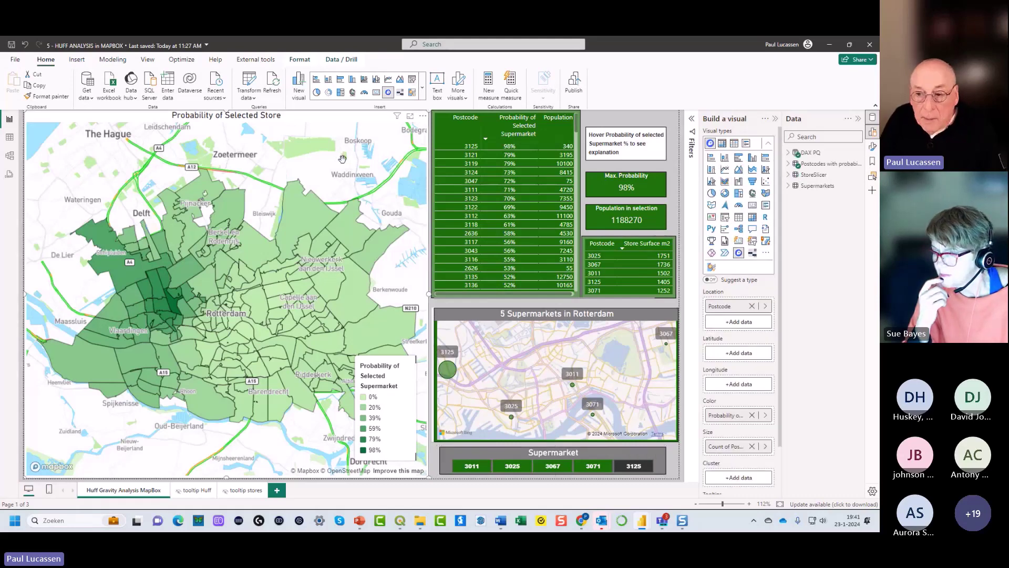
pyautogui.click(873, 146)
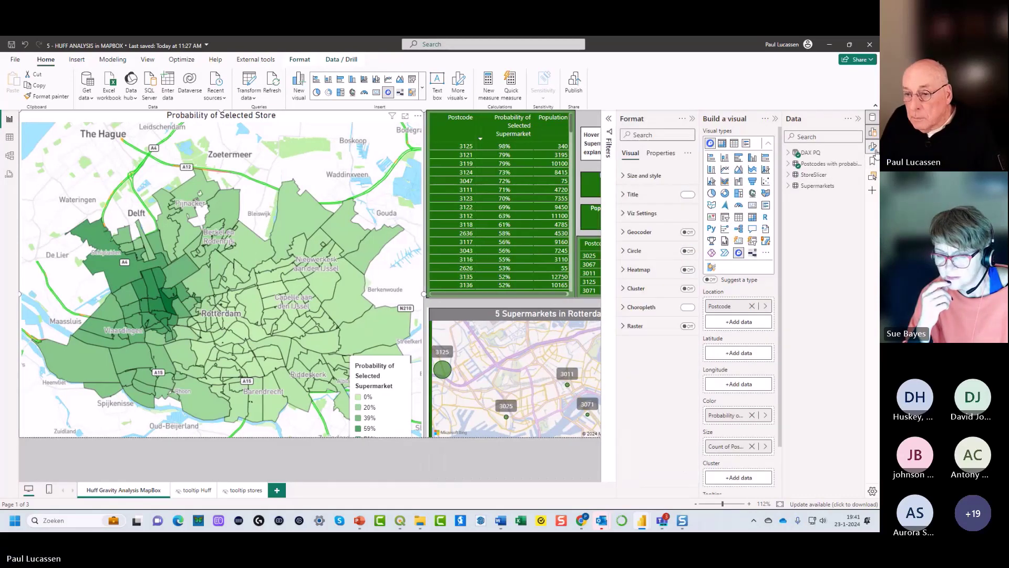
pyautogui.click(660, 309)
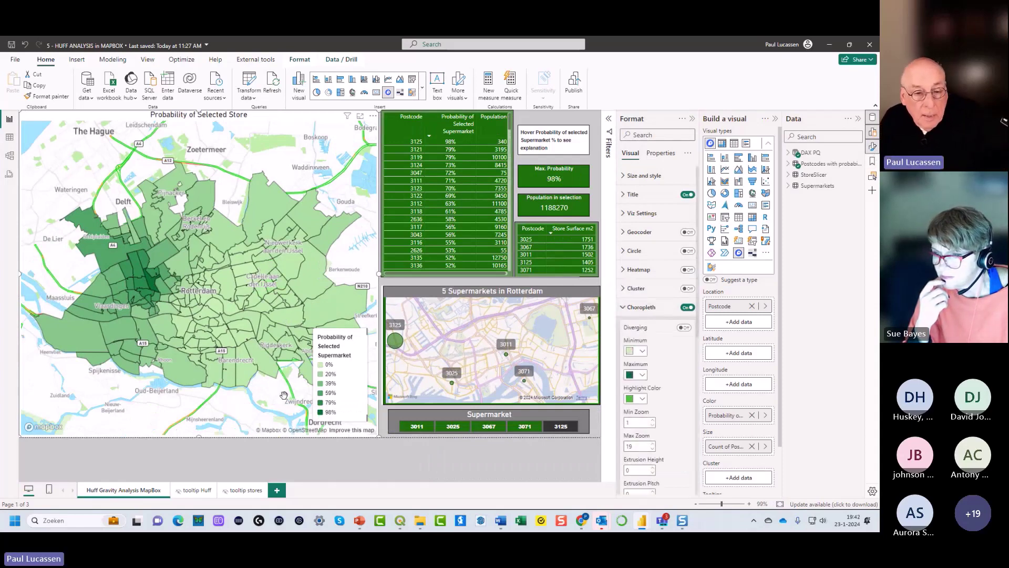
pyautogui.scroll(-3, 675, 397)
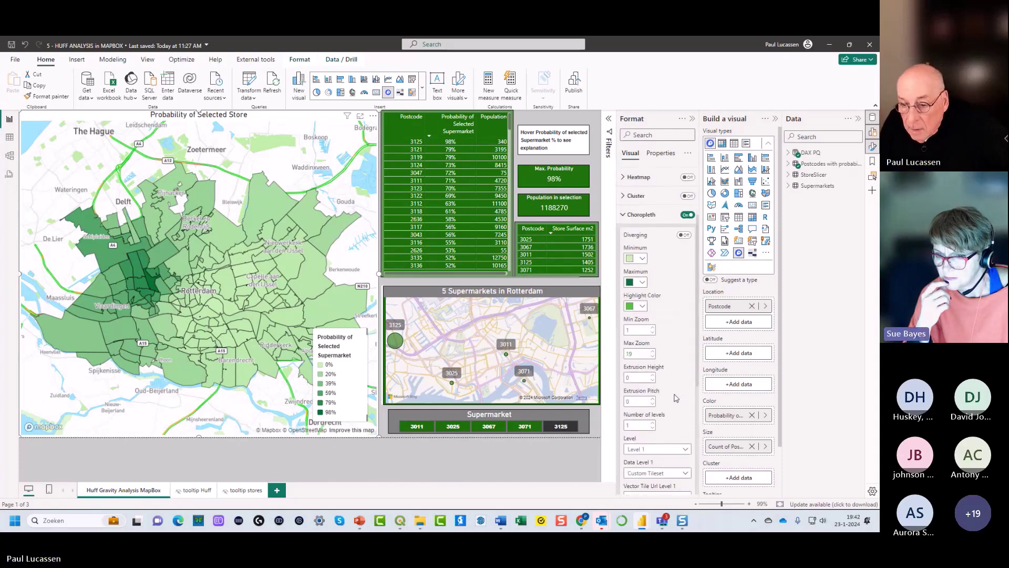
pyautogui.scroll(-1, 676, 397)
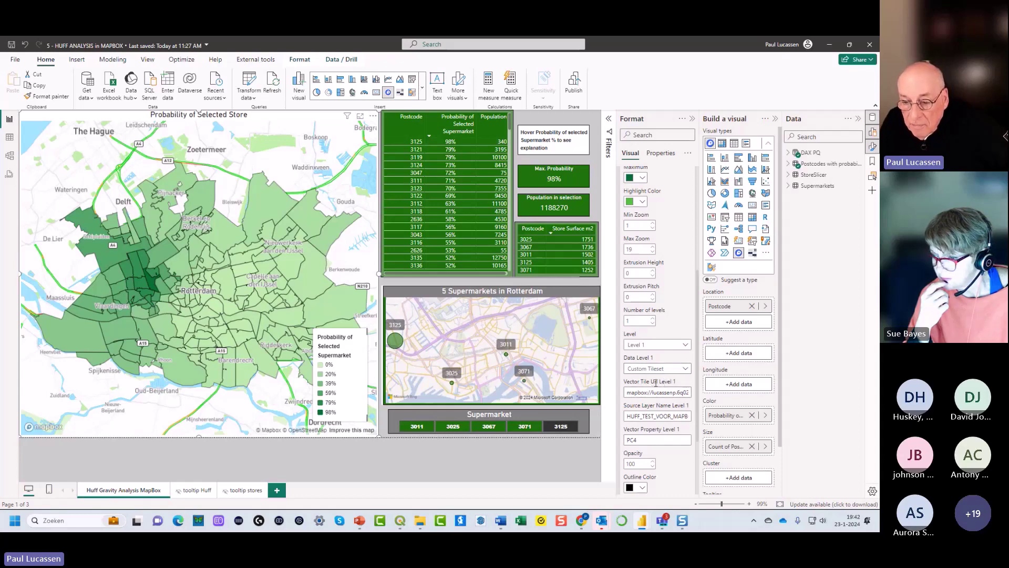
pyautogui.moveTo(666, 381)
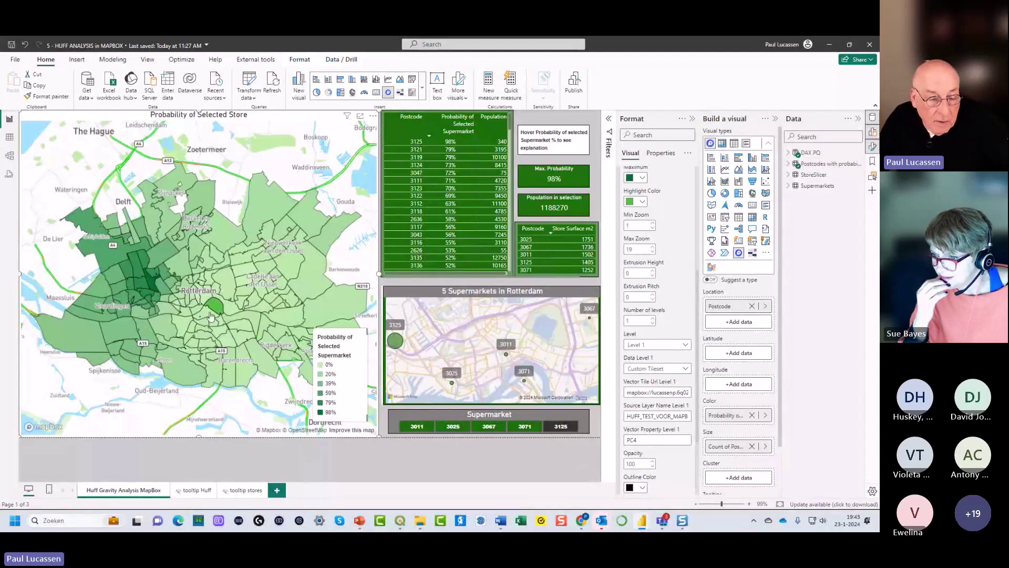
pyautogui.moveTo(305, 371)
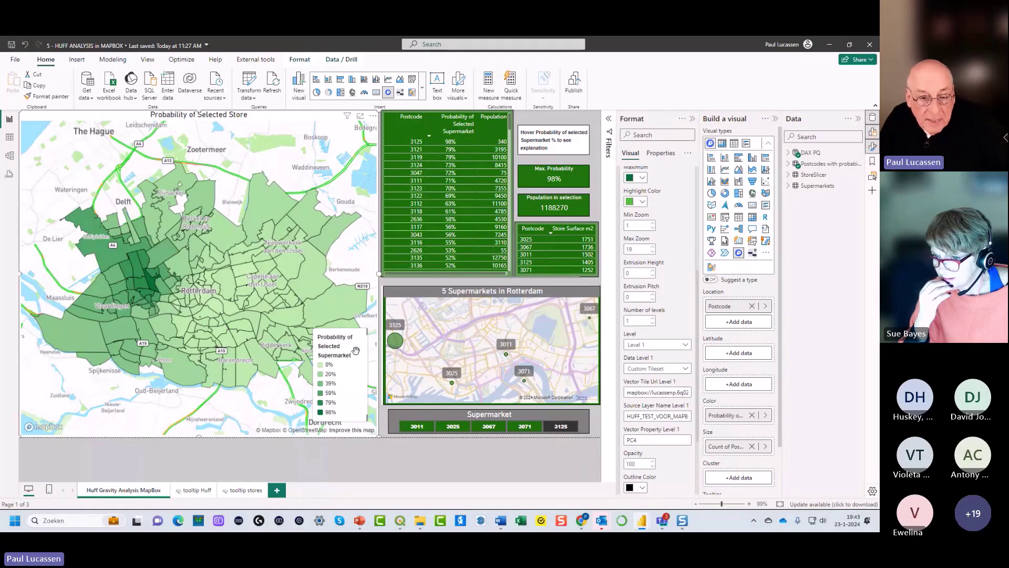
pyautogui.click(484, 431)
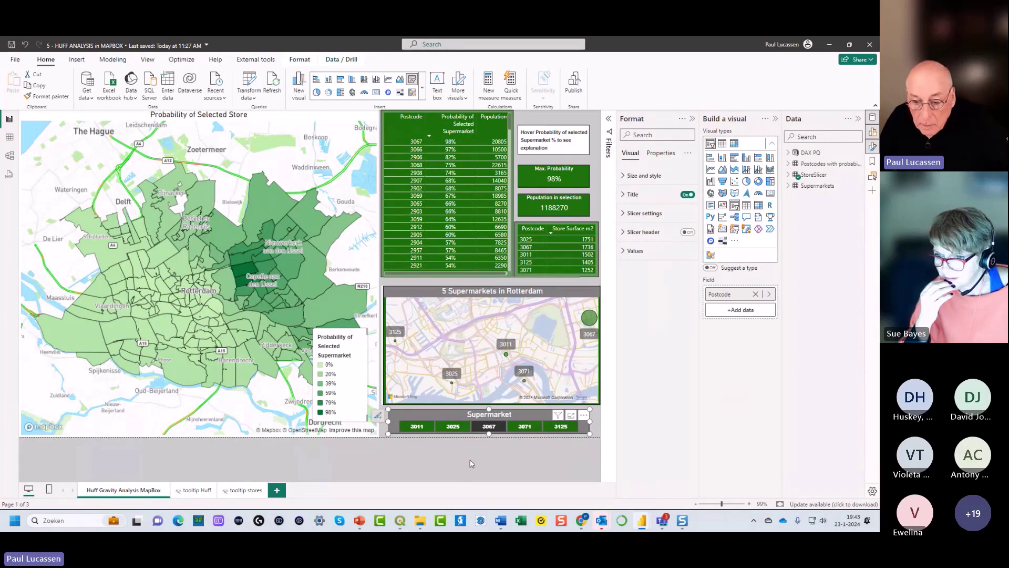
# Switch to the Brownfield Analysis project in QGIS, look over the available plugins, and select the 11 MEAN COORDINATES layer
pyautogui.moveTo(642, 523)
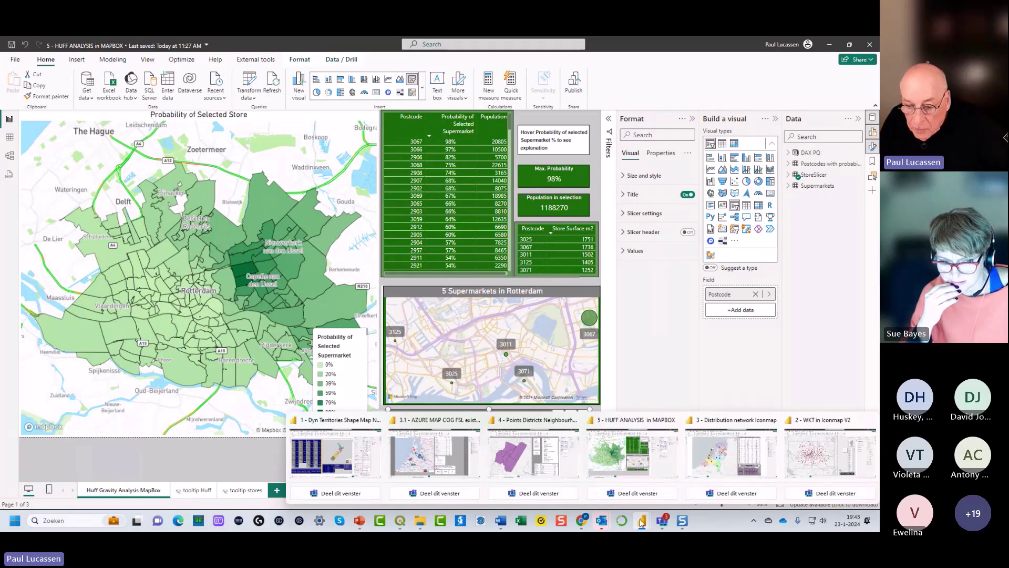
pyautogui.moveTo(406, 526)
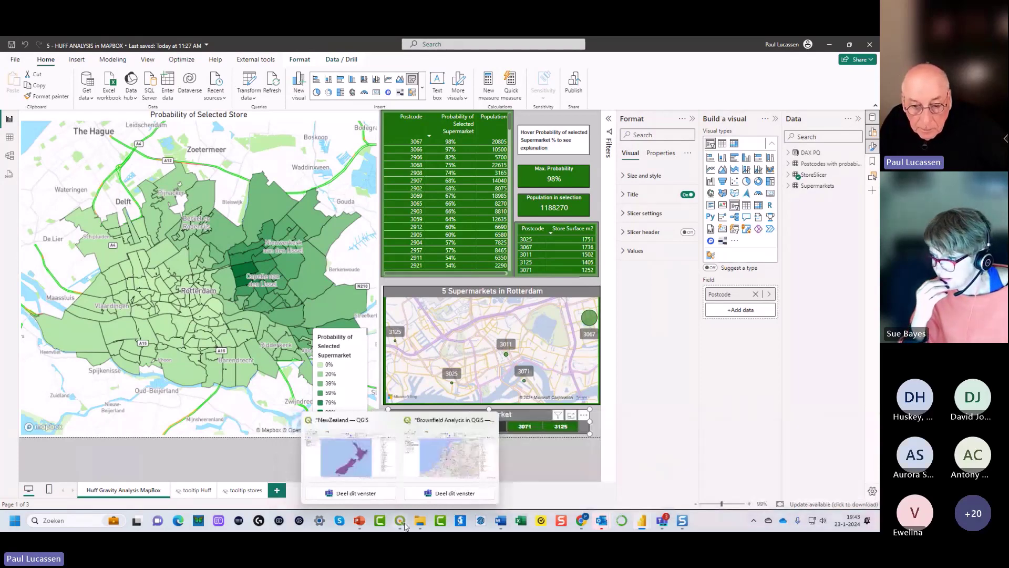
pyautogui.click(411, 459)
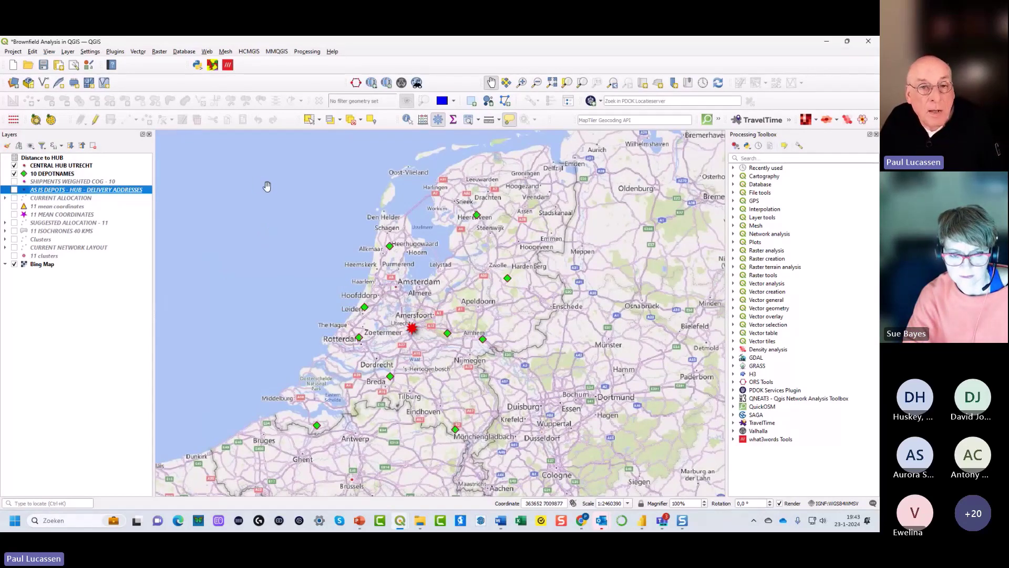
pyautogui.click(116, 52)
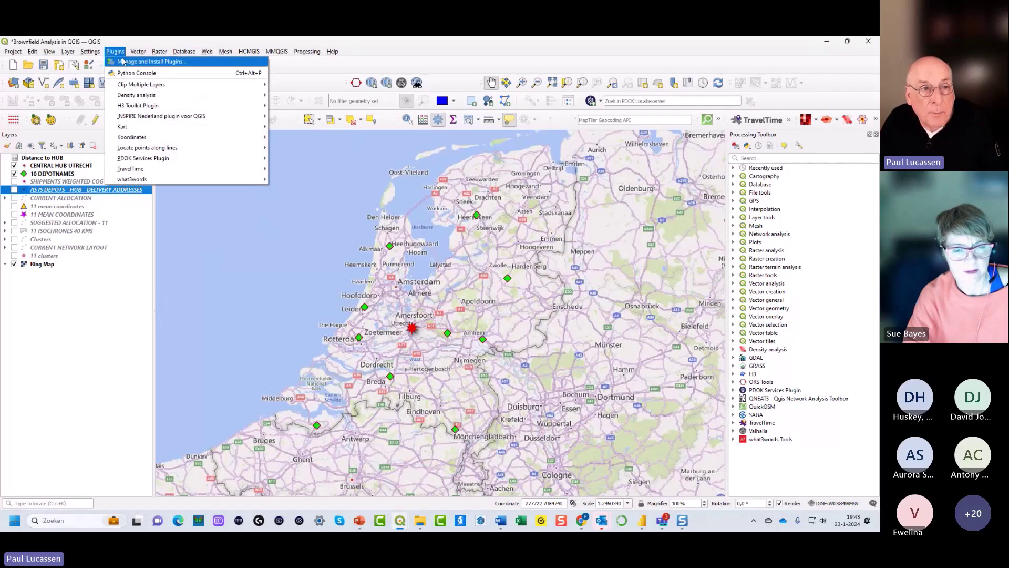
pyautogui.click(128, 214)
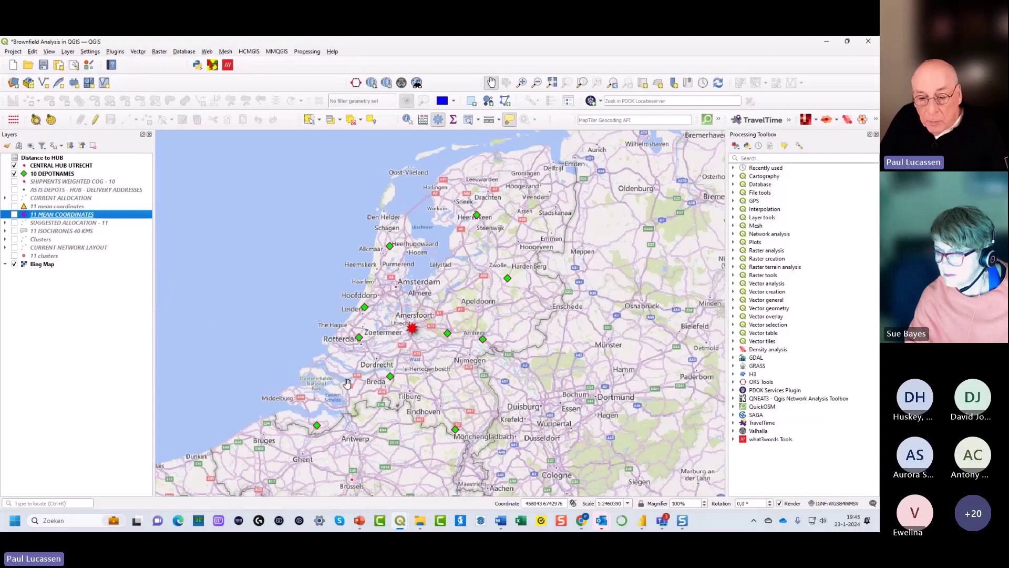
# Switch to the Power BI report 3 - Distribution network Iconmap and inspect the depot areas on its map
pyautogui.moveTo(638, 527)
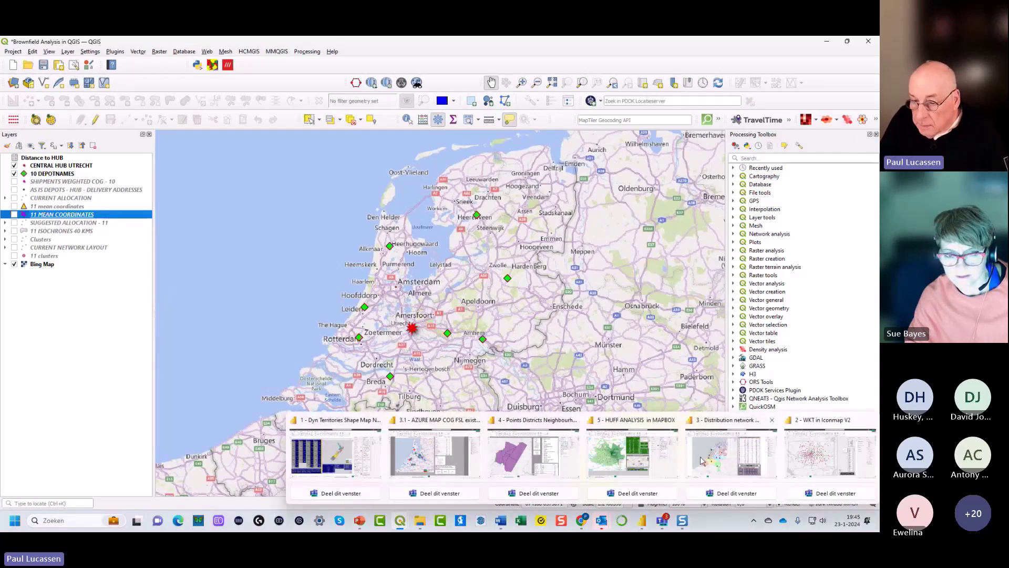
pyautogui.moveTo(703, 457)
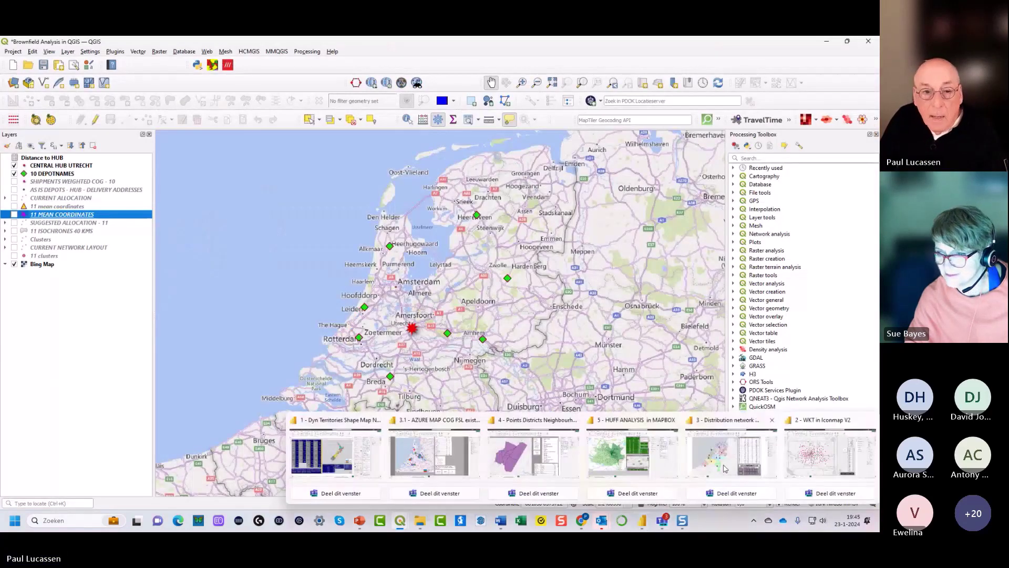
pyautogui.click(725, 463)
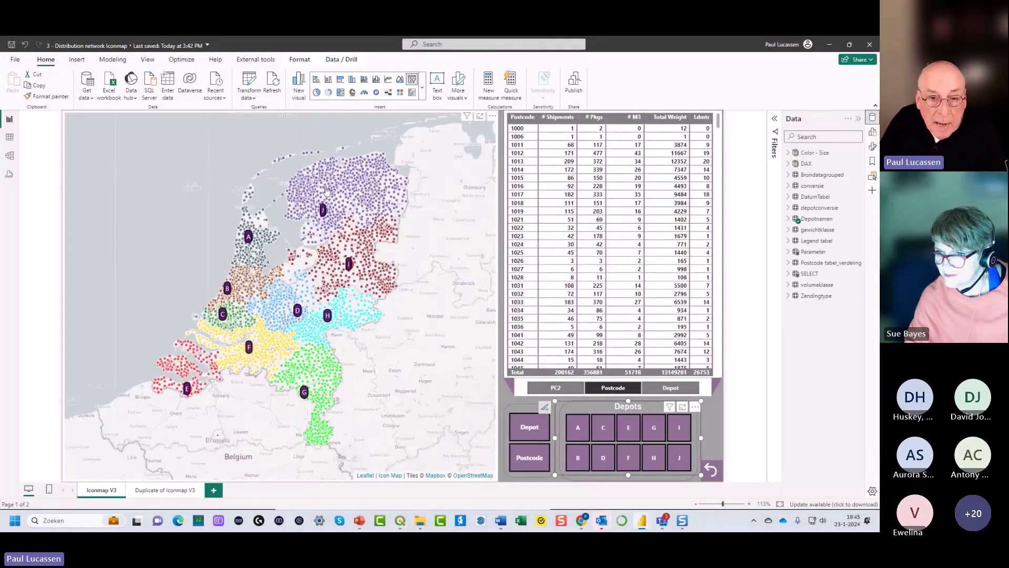
pyautogui.moveTo(325, 209)
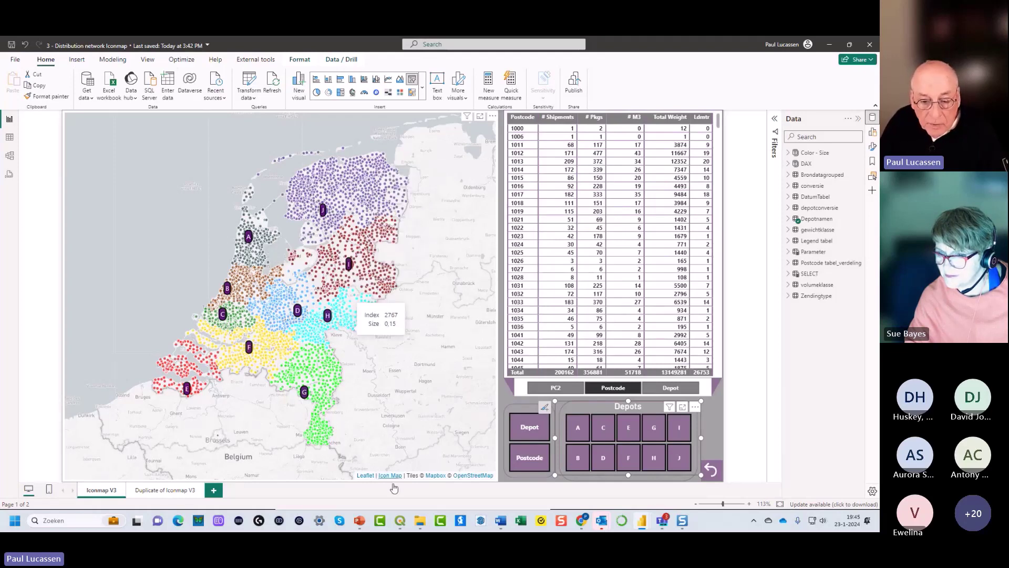
pyautogui.moveTo(400, 520)
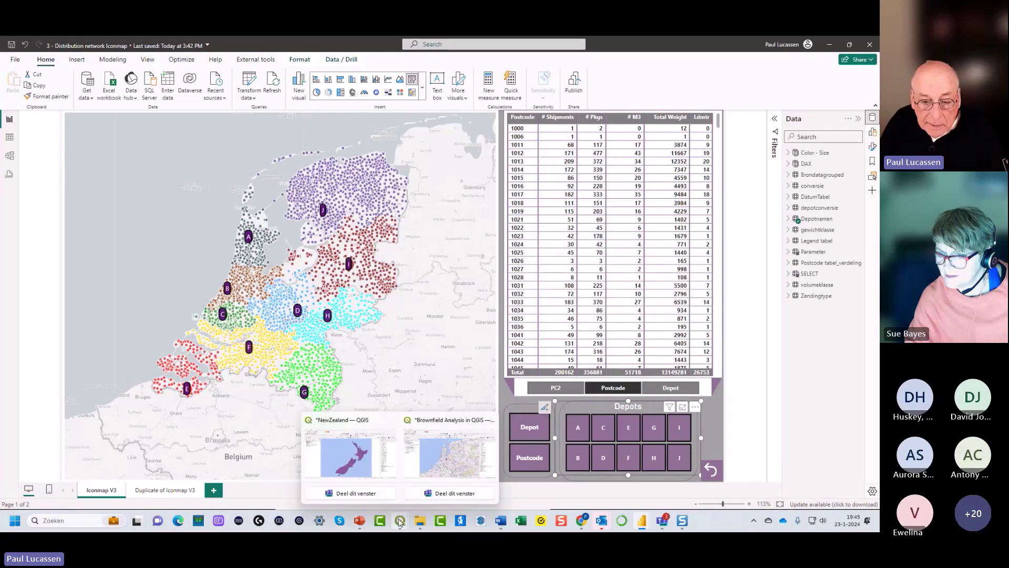
# Return to the Brownfield Analysis project in QGIS and briefly display the AS IS DEPOTS - HUB - DELIVERY ADDRESSES layer, hiding it again
pyautogui.click(430, 478)
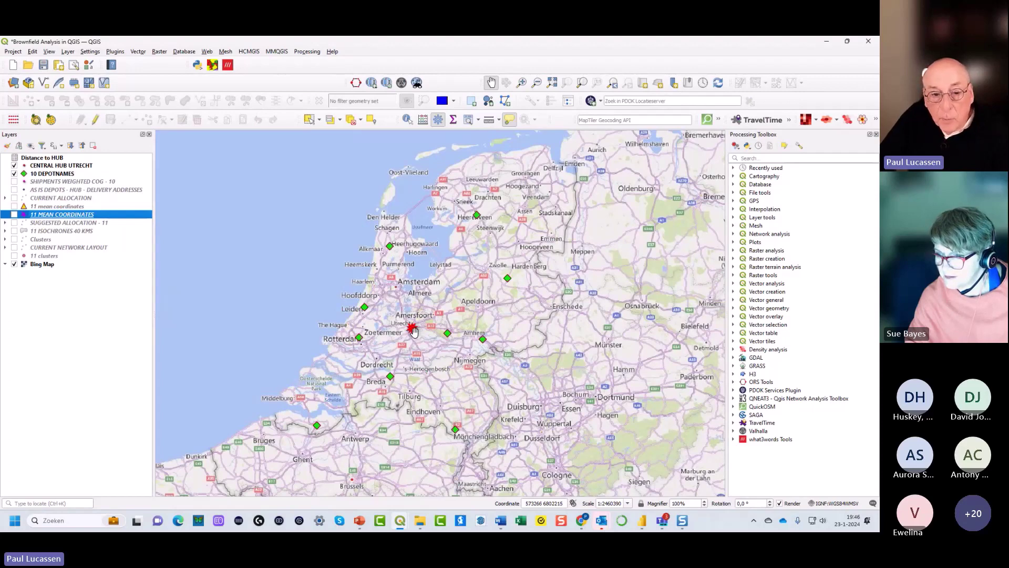
pyautogui.click(11, 191)
pyautogui.click(14, 190)
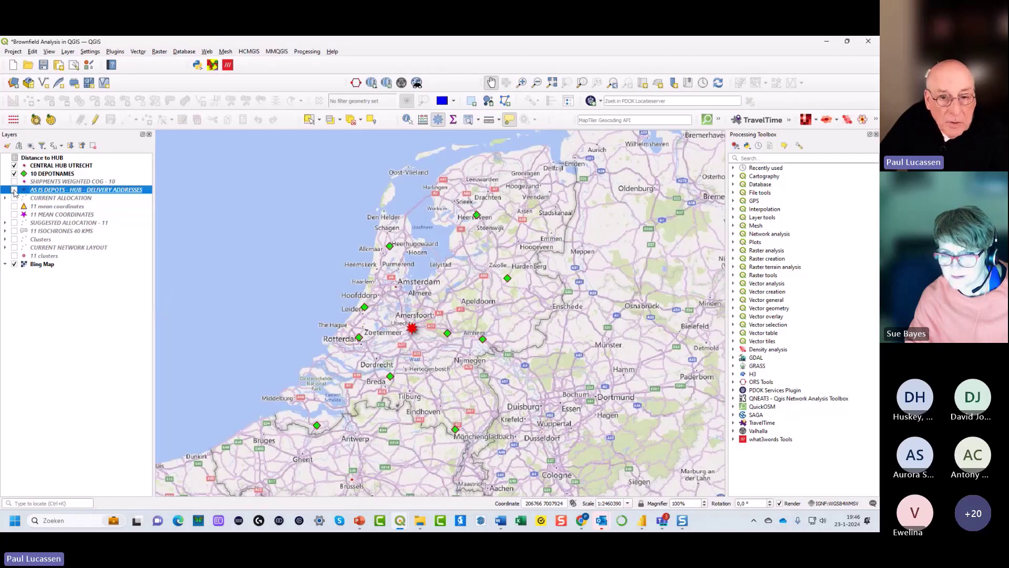
pyautogui.moveTo(371, 330)
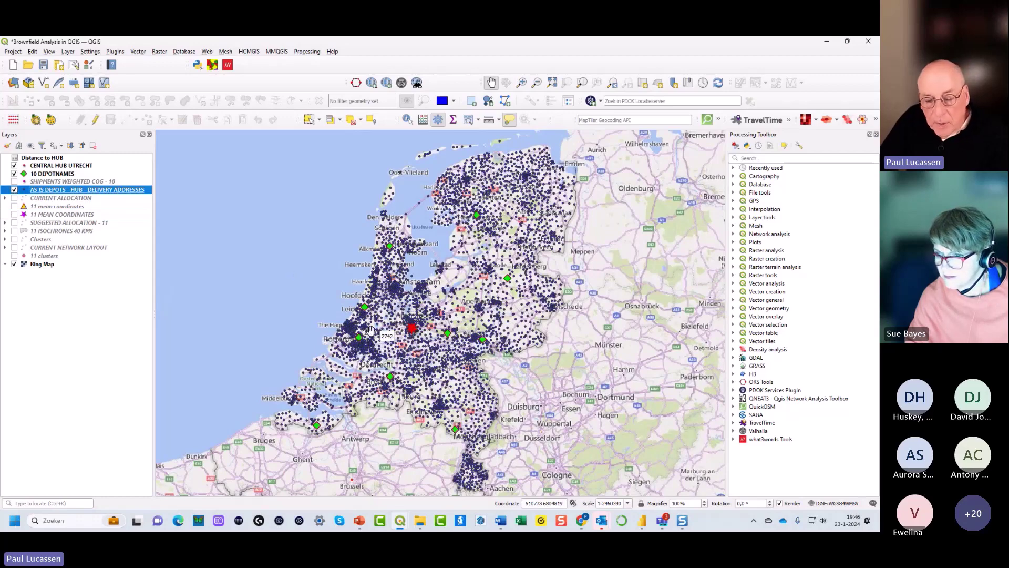
pyautogui.click(14, 190)
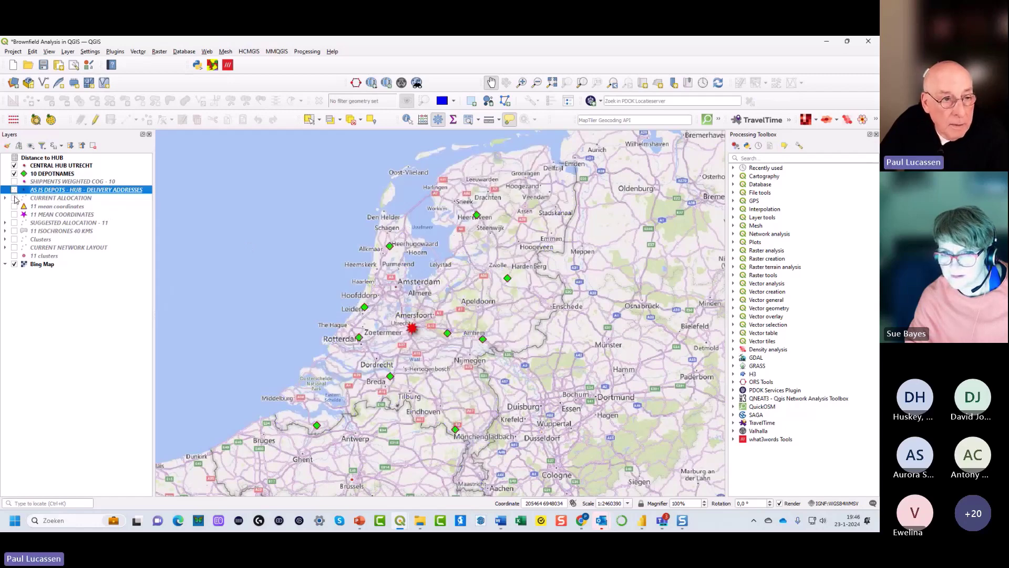
# Show the CURRENT ALLOCATION and SHIPMENTS WEIGHTED COG - 10 layers on the map
pyautogui.click(14, 198)
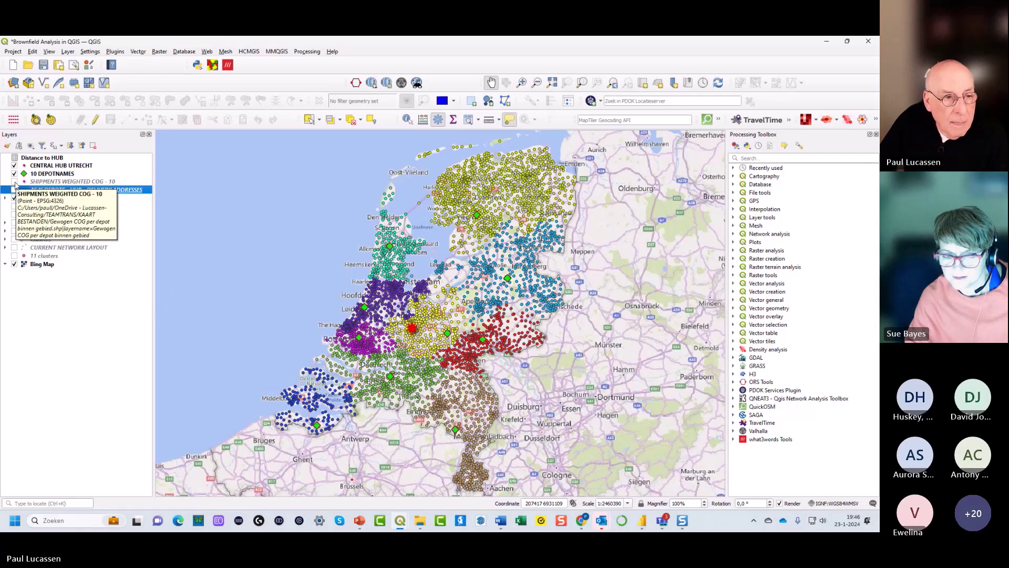
pyautogui.click(14, 181)
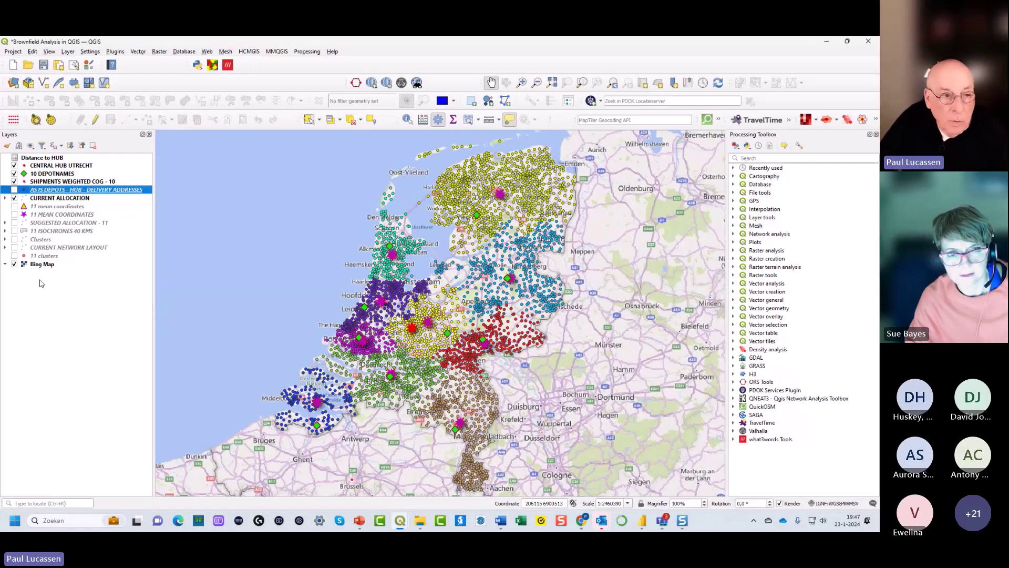
# Replace the current allocation and weighted COG layers with SUGGESTED ALLOCATION - 11 and 11 MEAN COORDINATES, viewing them without and with the 10 depots
pyautogui.click(15, 222)
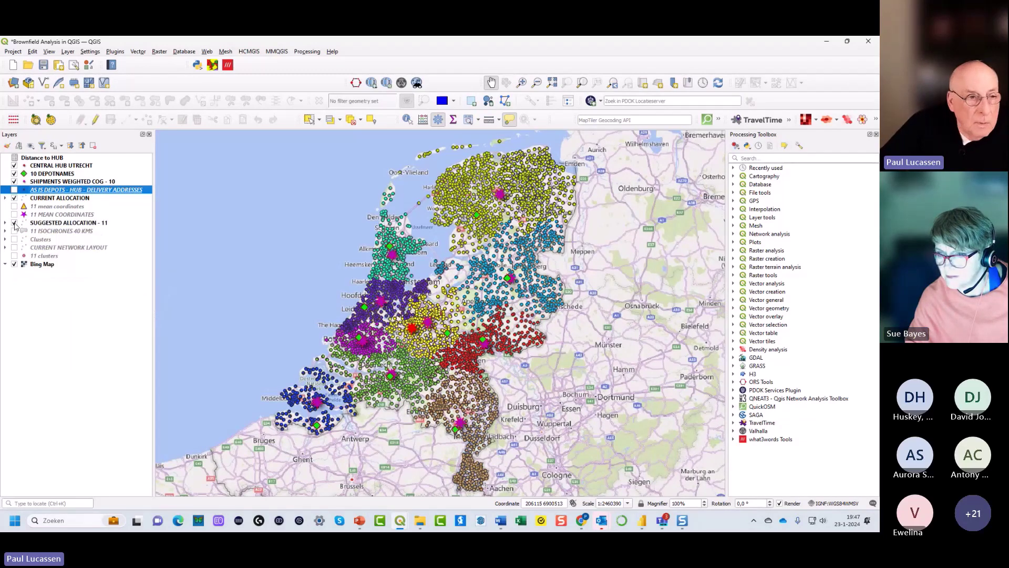
pyautogui.click(15, 181)
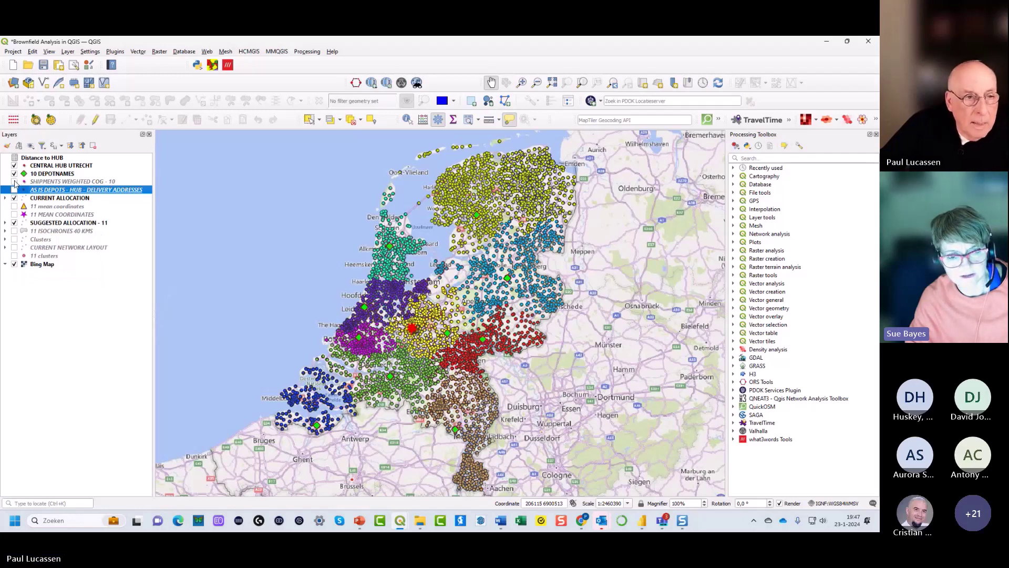
pyautogui.click(14, 198)
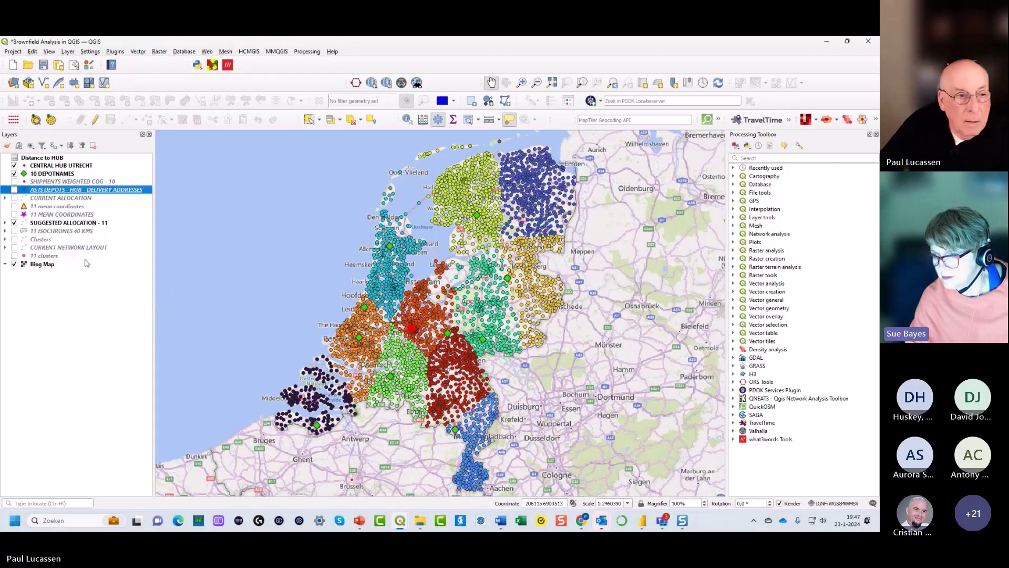
pyautogui.click(15, 214)
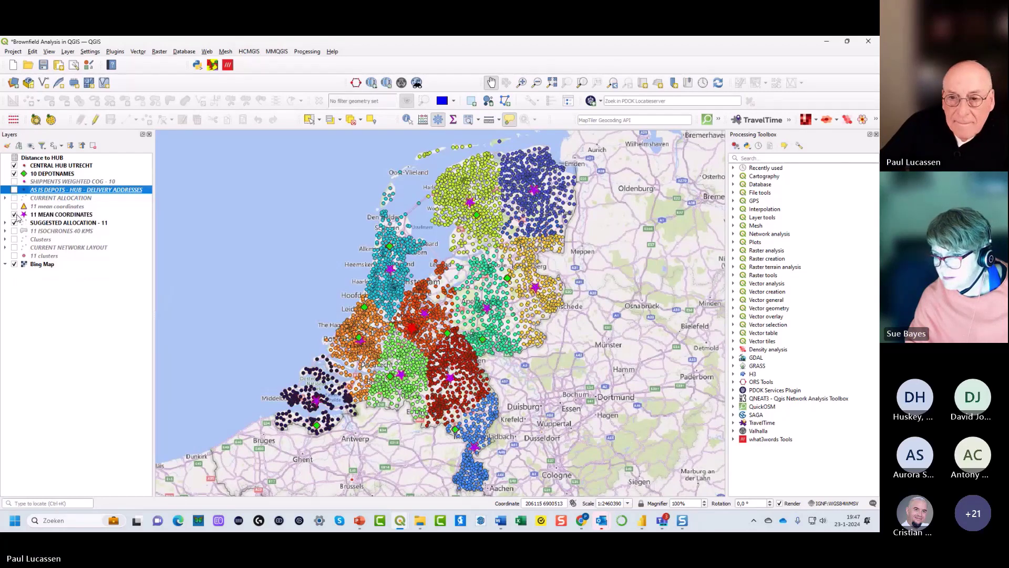
pyautogui.click(15, 174)
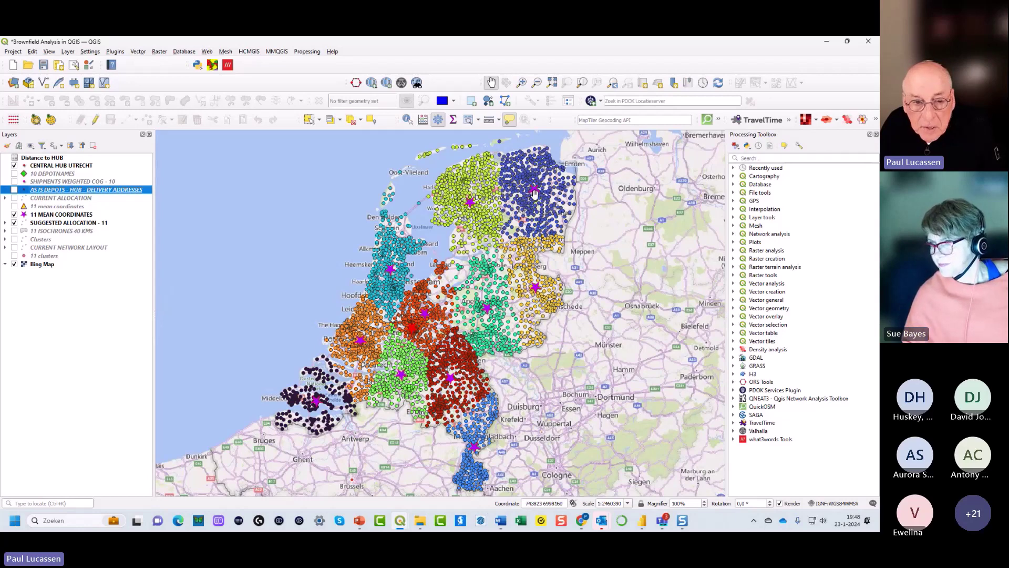
pyautogui.click(15, 174)
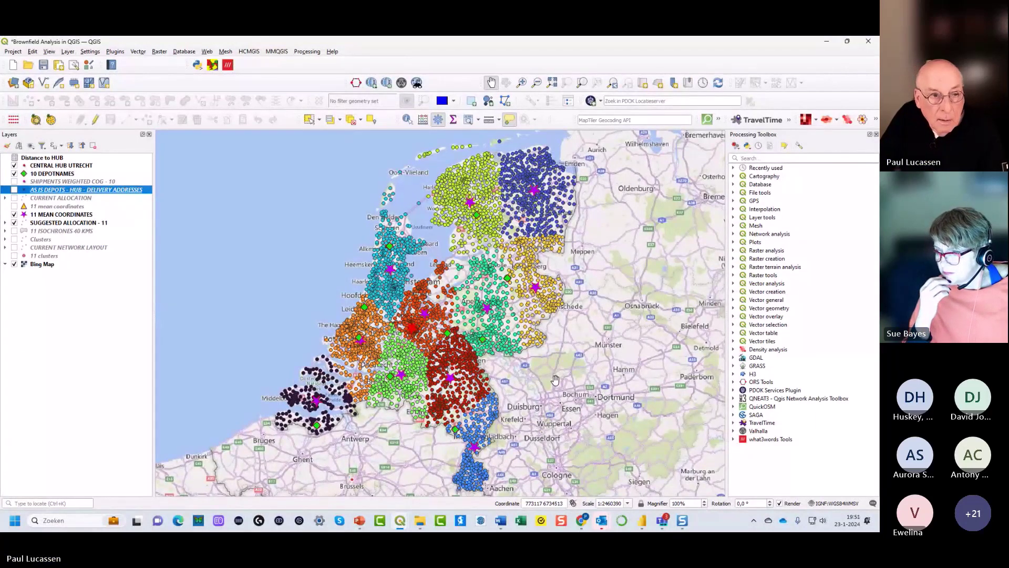
# Inspect the attribute table of the SUGGESTED ALLOCATION - 11 layer and close it
pyautogui.click(56, 225)
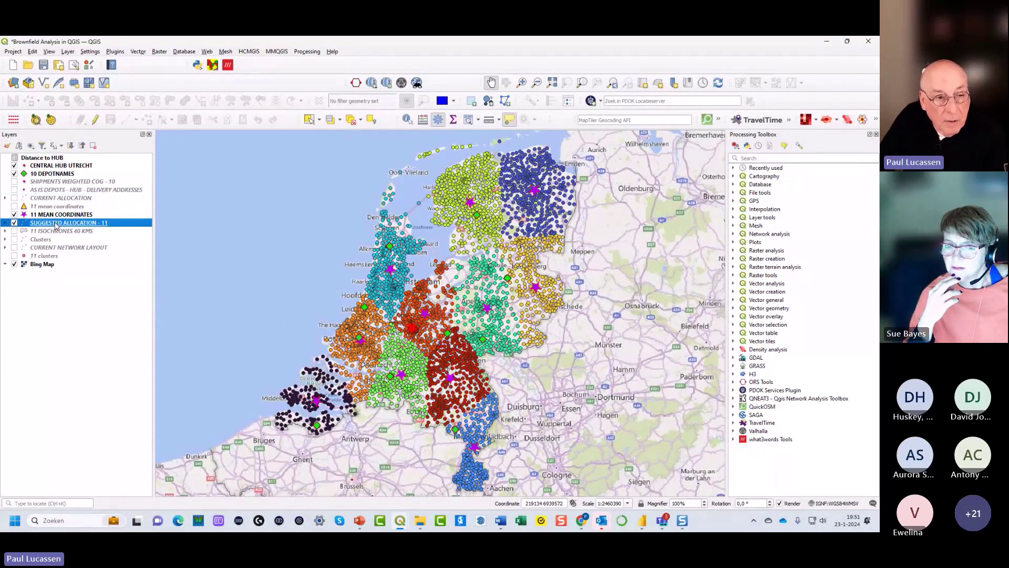
pyautogui.rightClick(56, 225)
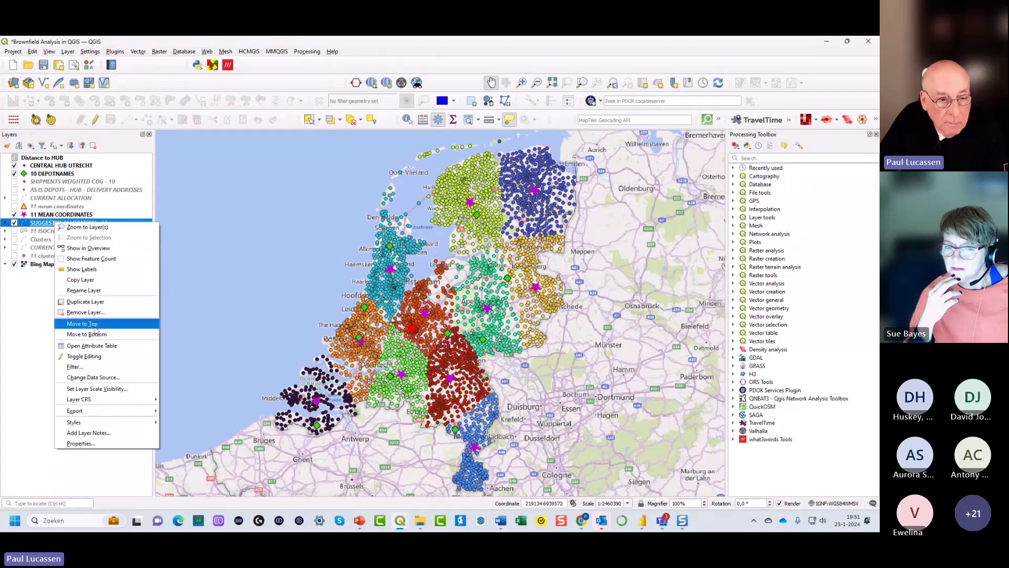
pyautogui.click(97, 347)
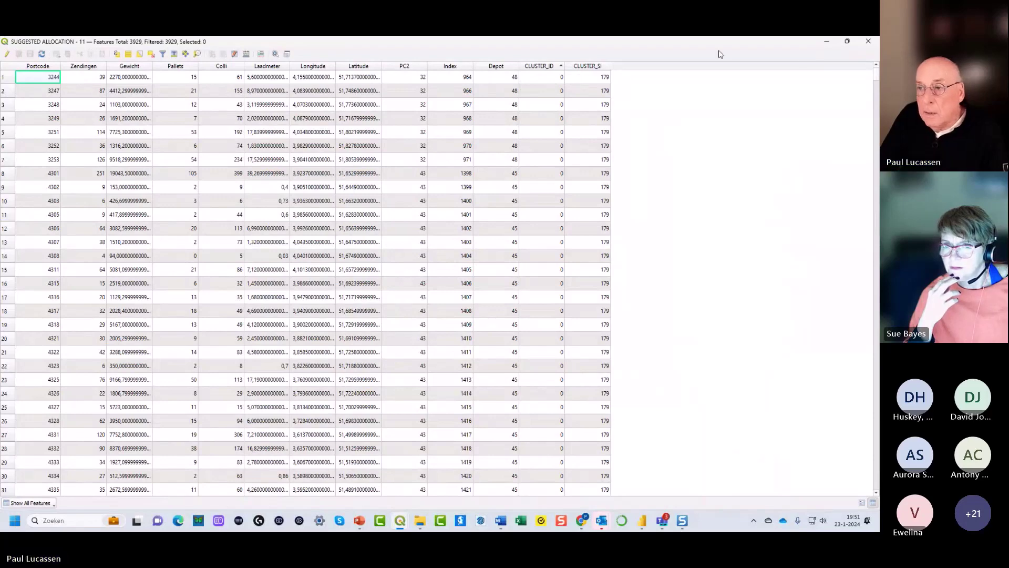
pyautogui.click(866, 42)
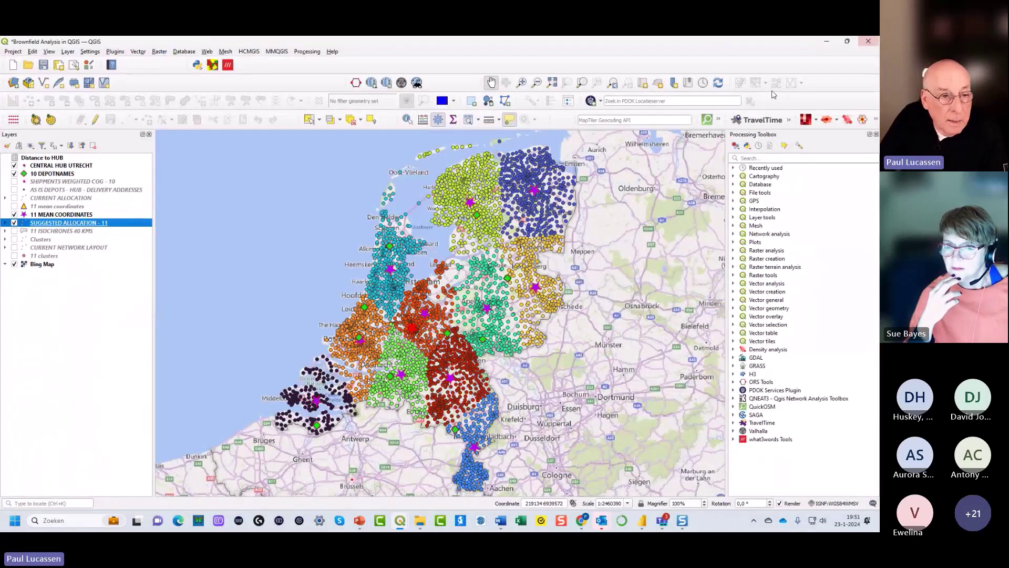
# Review the export formats available for the SUGGESTED ALLOCATION - 11 layer, such as GeoJSON, and cancel the export
pyautogui.rightClick(97, 226)
pyautogui.moveTo(131, 413)
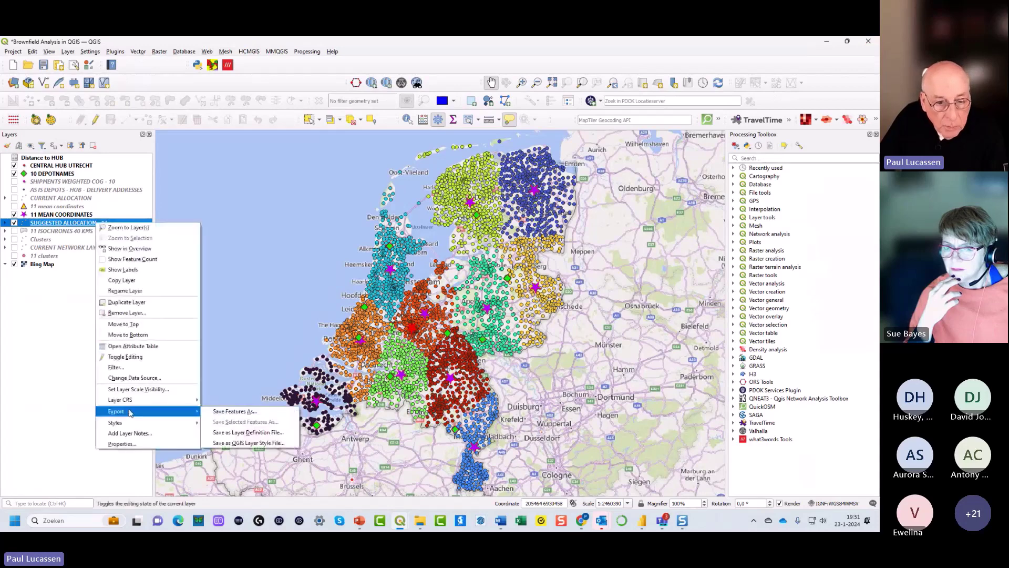
pyautogui.click(211, 415)
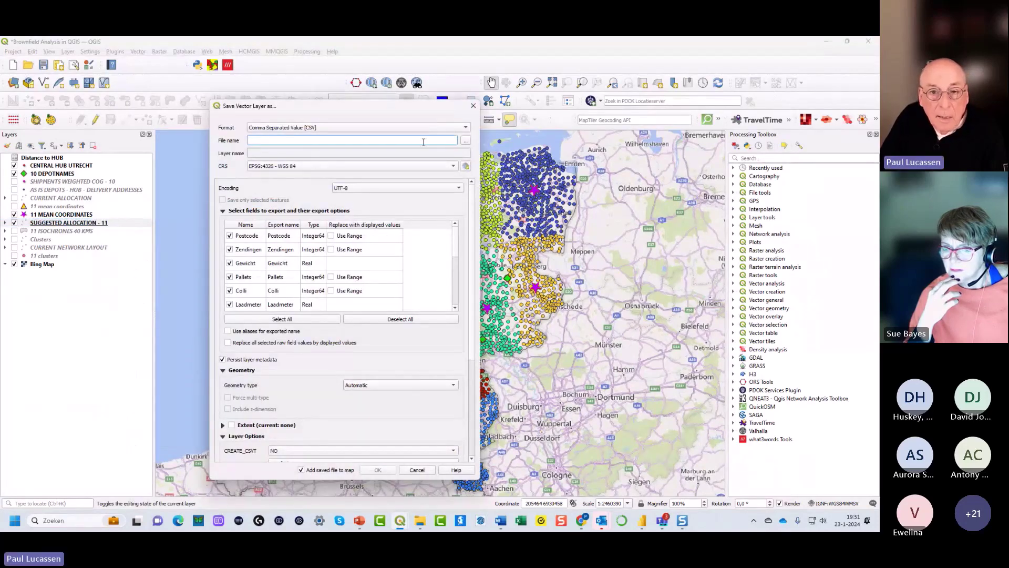
pyautogui.click(467, 128)
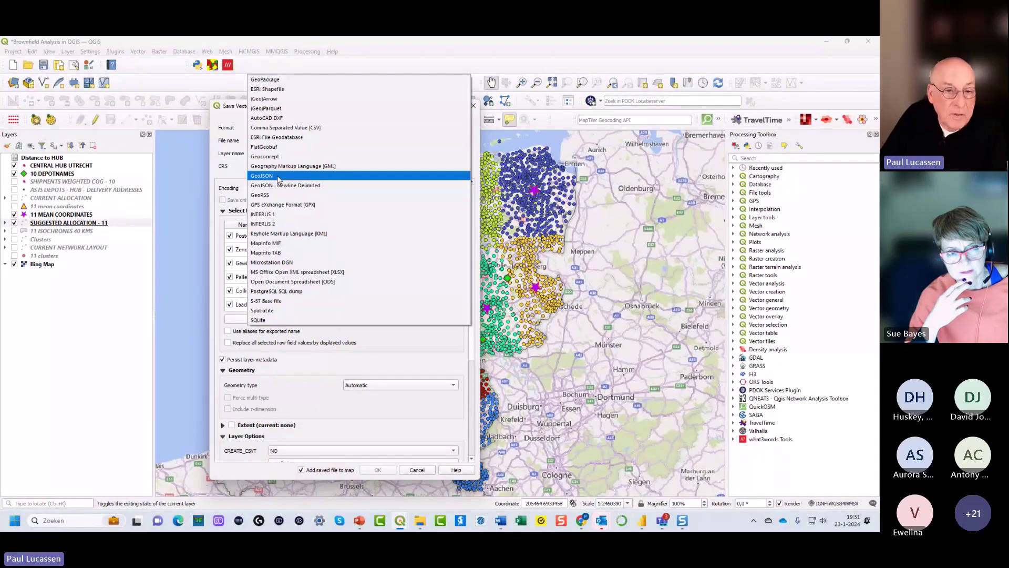
pyautogui.click(206, 209)
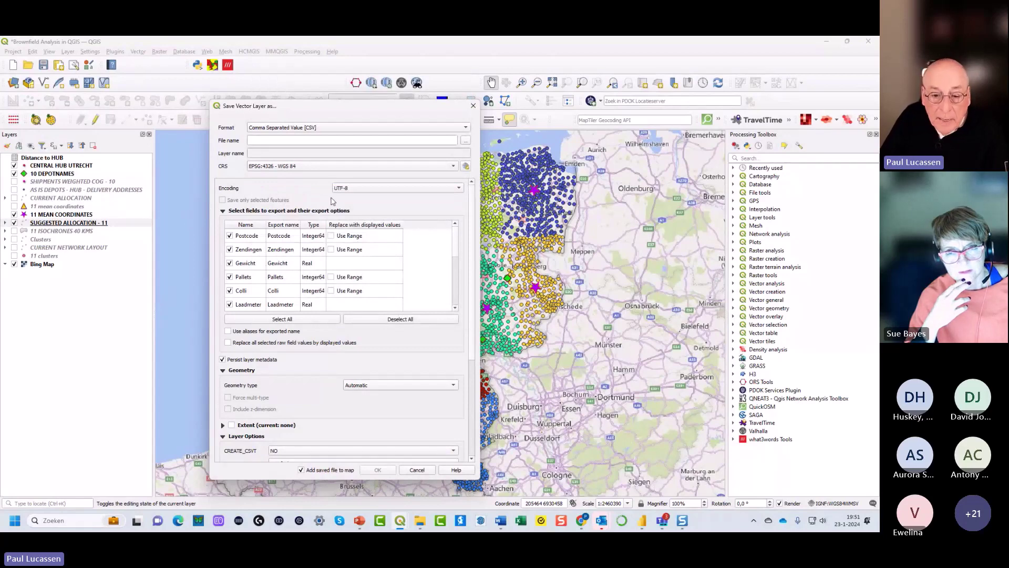
pyautogui.click(409, 470)
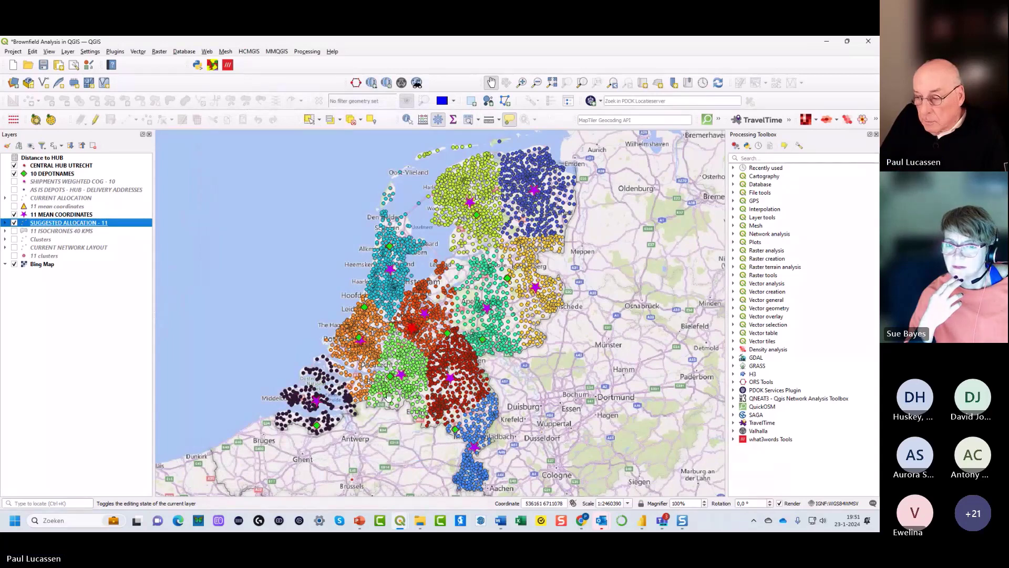
# Briefly view the 4 - Points Districts Neighbourhoods report in Power BI and return to the Brownfield Analysis project in QGIS
pyautogui.moveTo(383, 383)
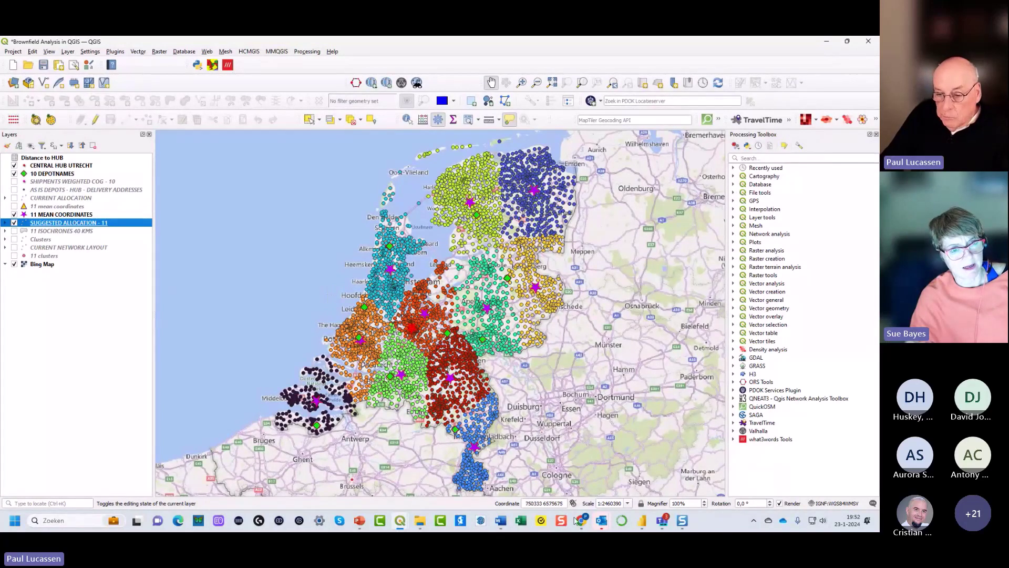
pyautogui.moveTo(589, 527)
pyautogui.moveTo(641, 521)
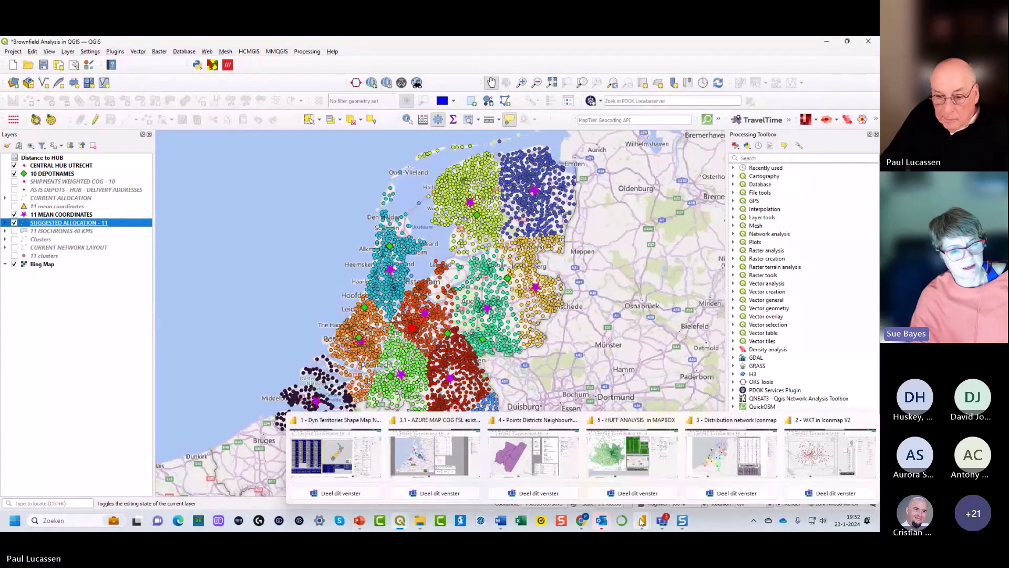
pyautogui.click(544, 467)
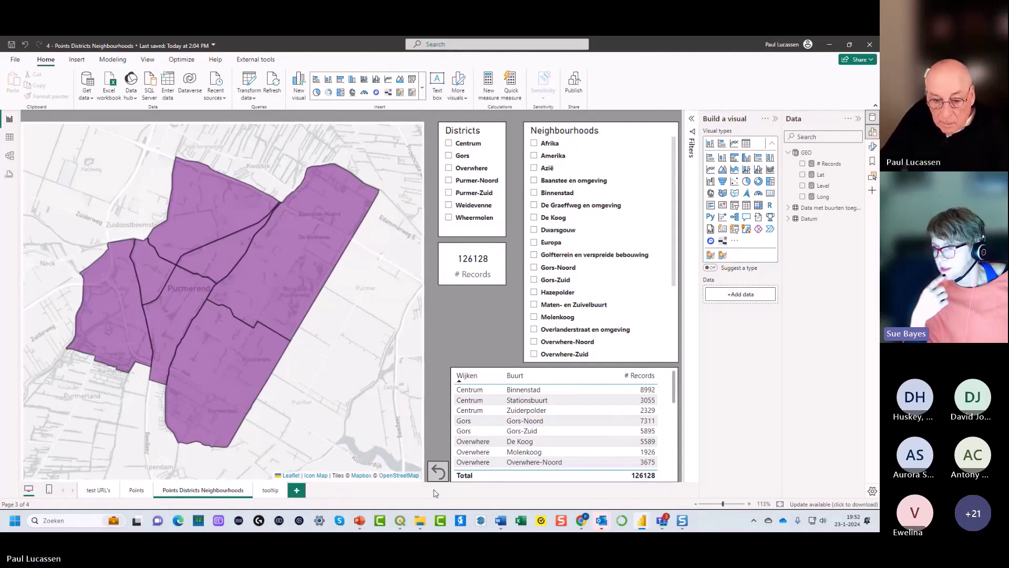
pyautogui.moveTo(400, 522)
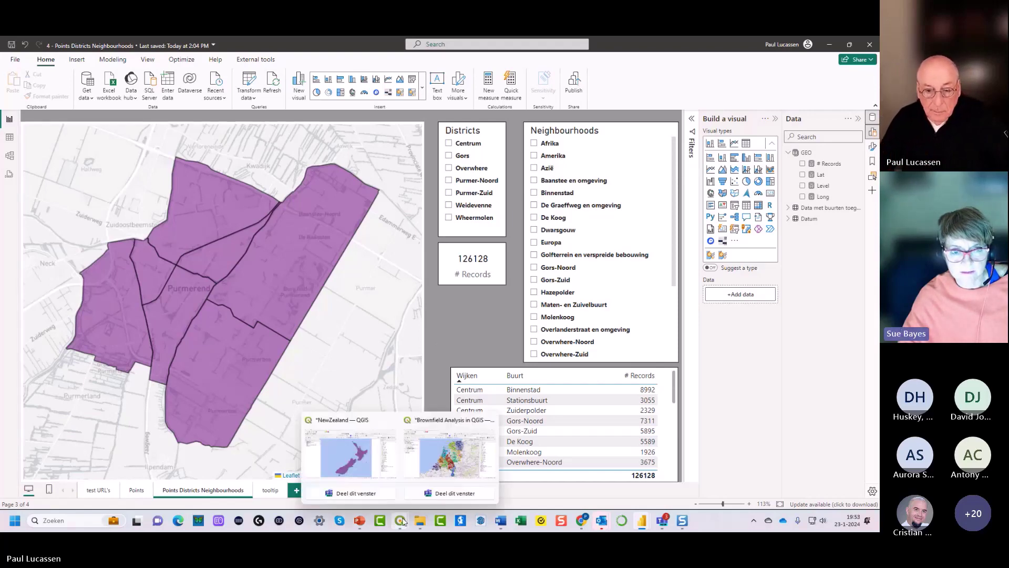
pyautogui.click(440, 468)
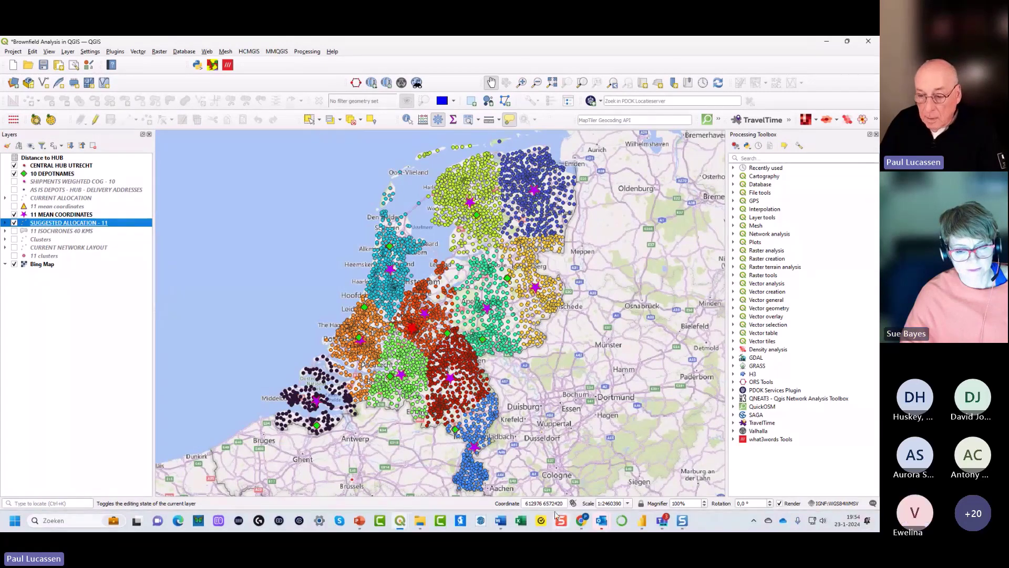
# Switch to the 4 - Points Districts Neighbourhoods report in Power BI and drill down through Purmer-Noord to the points of Baanstee en omgeving
pyautogui.moveTo(642, 520)
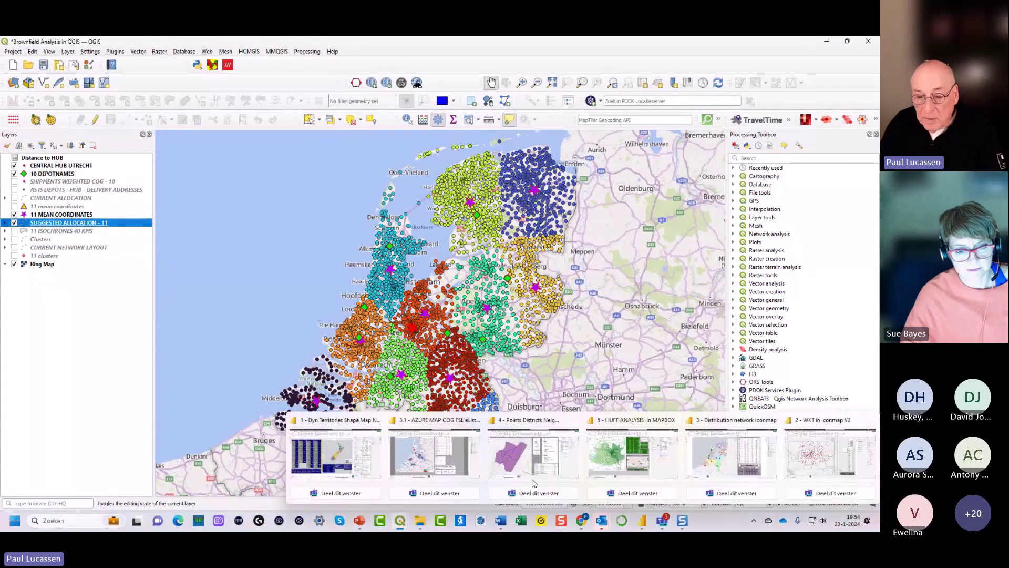
pyautogui.moveTo(551, 473); pyautogui.dragTo(471, 313)
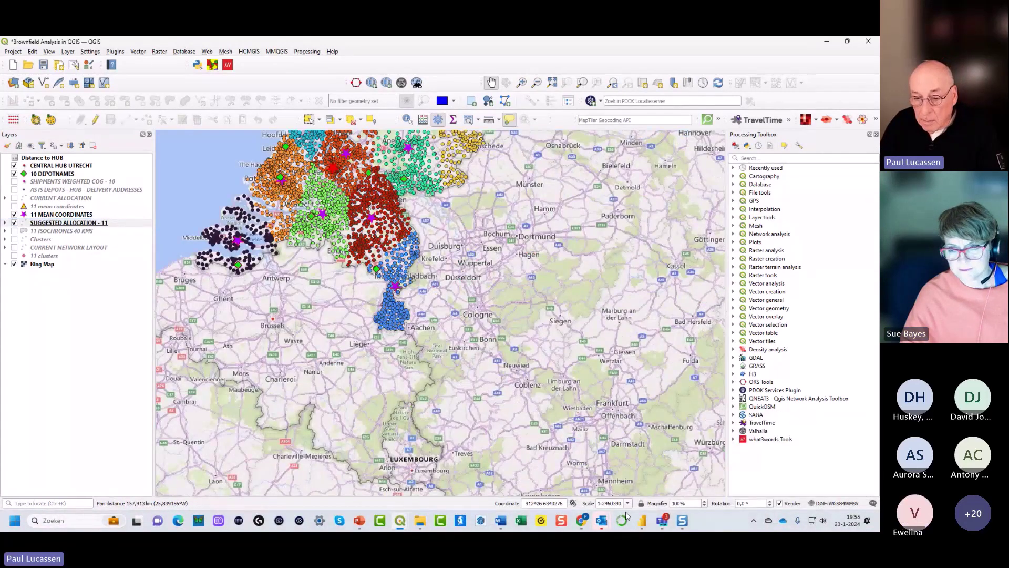
pyautogui.moveTo(642, 520)
pyautogui.click(519, 474)
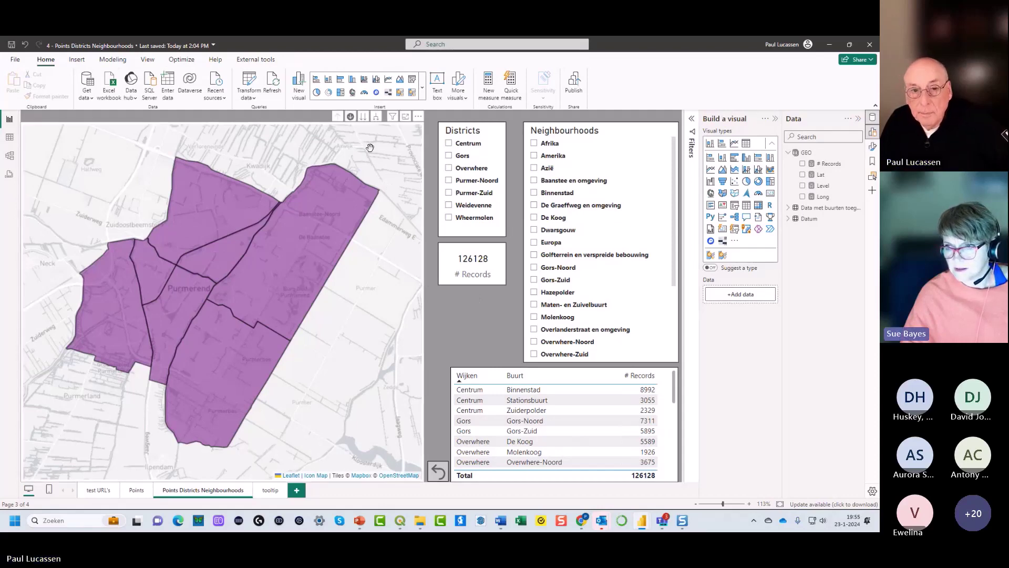
pyautogui.click(345, 187)
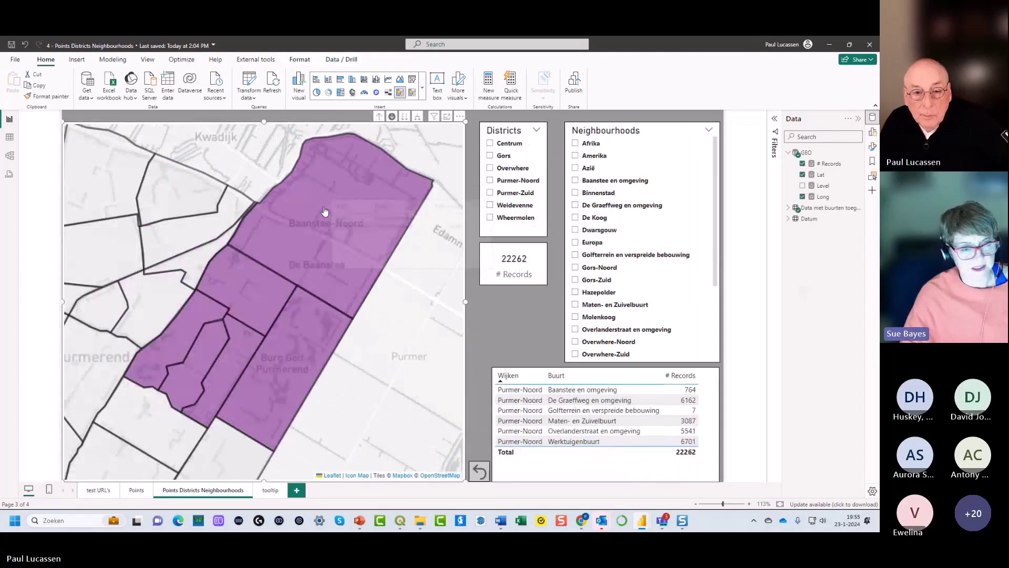
pyautogui.click(272, 254)
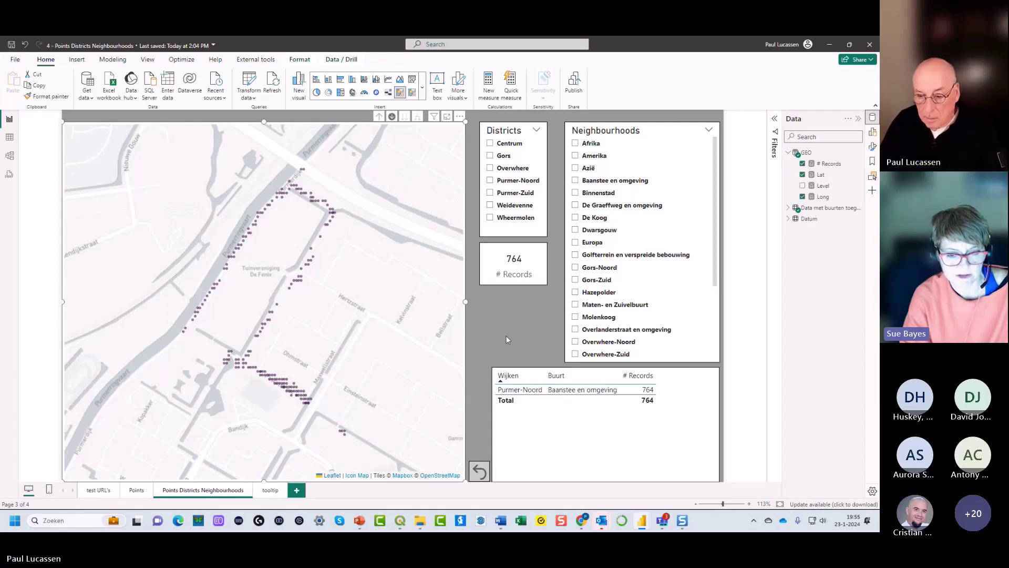
# Switch to the 5 - HUFF ANALYSIS in MAPBOX report and review the probability map's format settings, collapsing its Choropleth options
pyautogui.moveTo(643, 522)
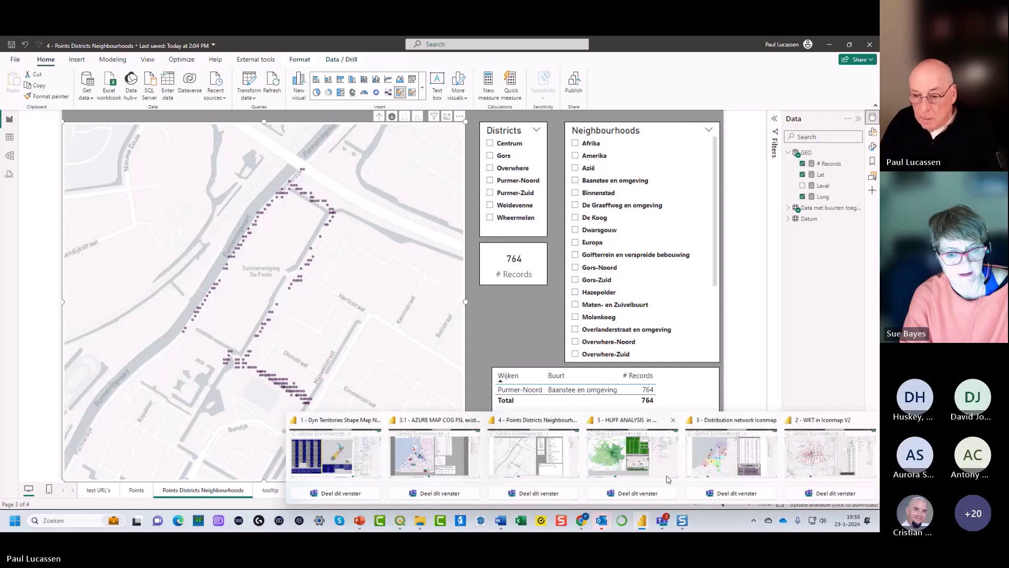
pyautogui.click(632, 452)
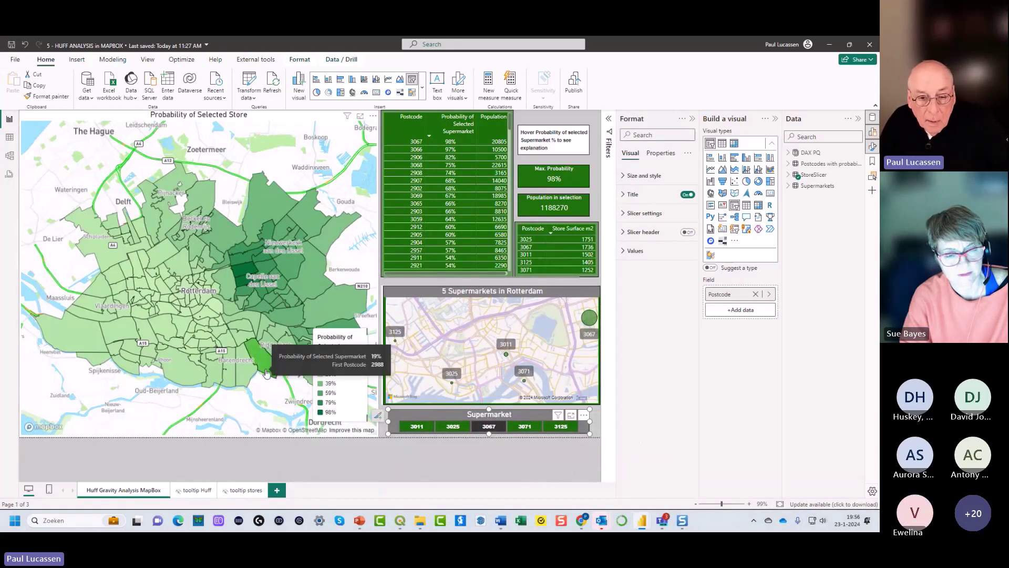
pyautogui.click(262, 394)
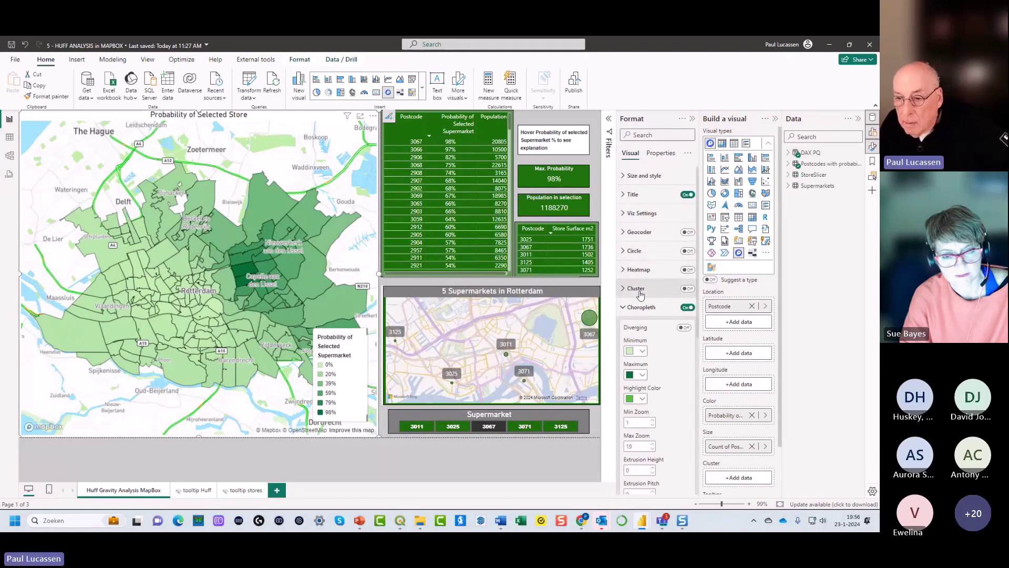
pyautogui.click(626, 308)
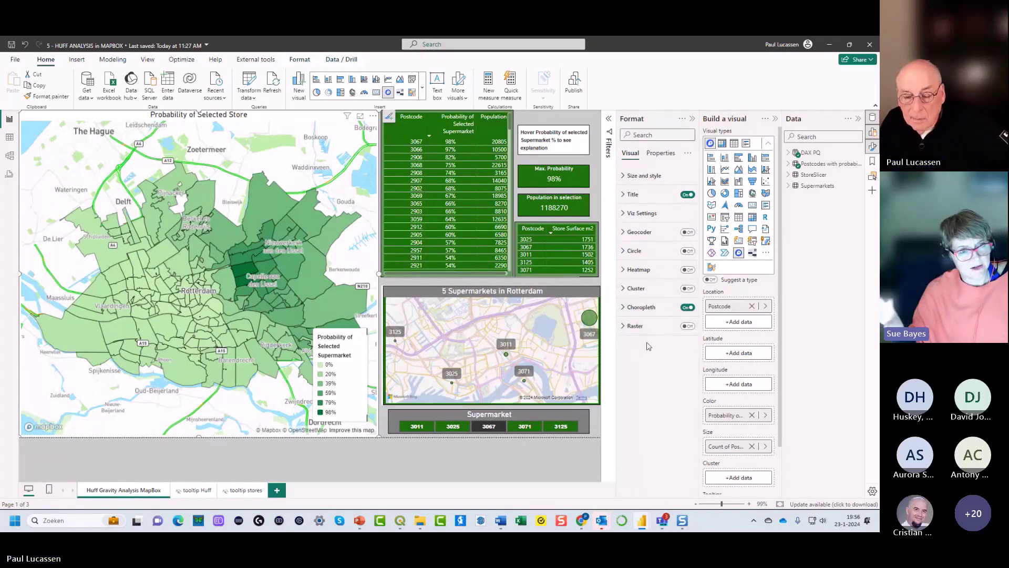
# Compare the Huff probability map for supermarkets 3125, 3011, 3025 and 3071 by selecting each in turn
pyautogui.click(572, 424)
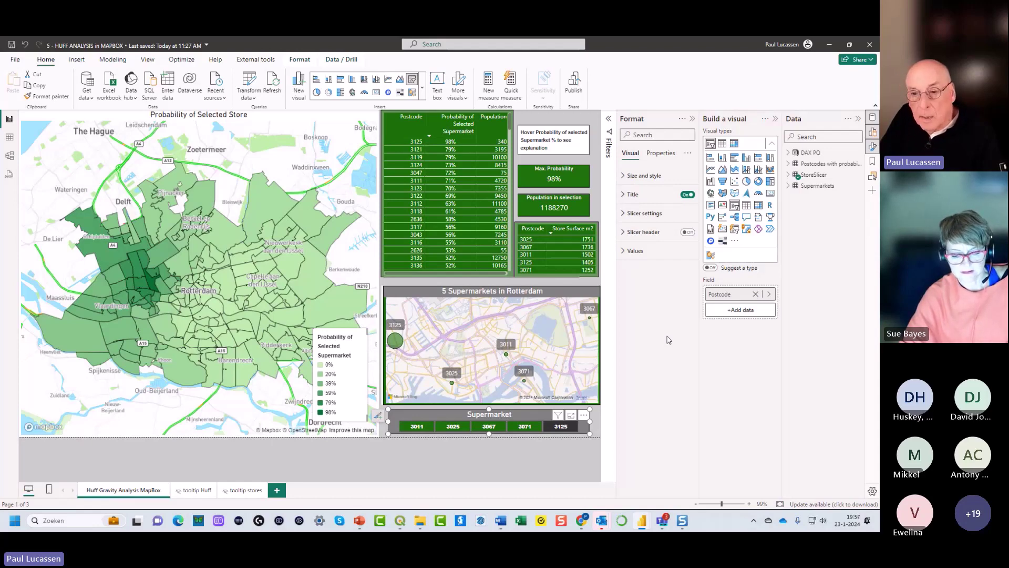
pyautogui.click(221, 414)
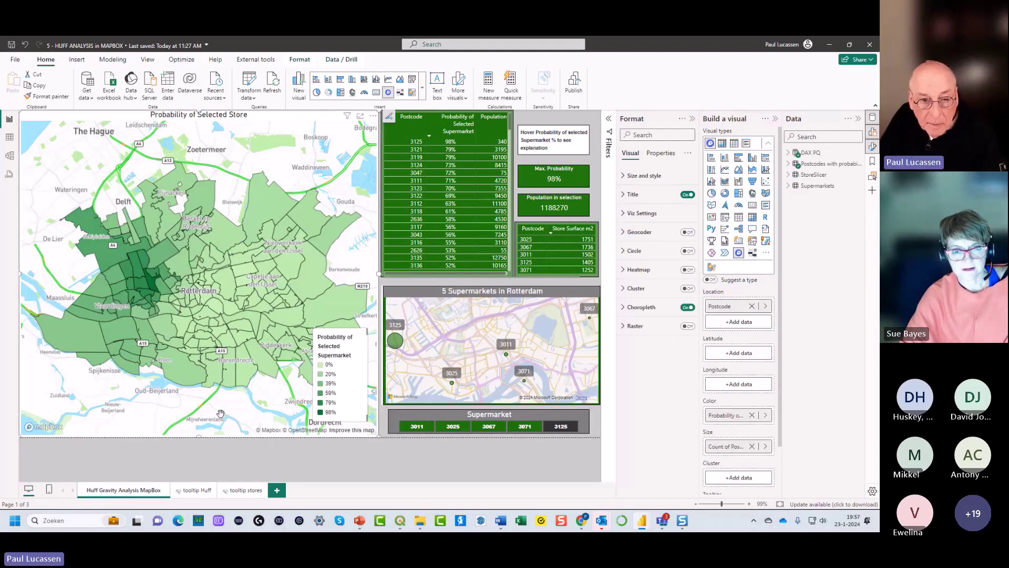
pyautogui.click(421, 426)
pyautogui.click(453, 426)
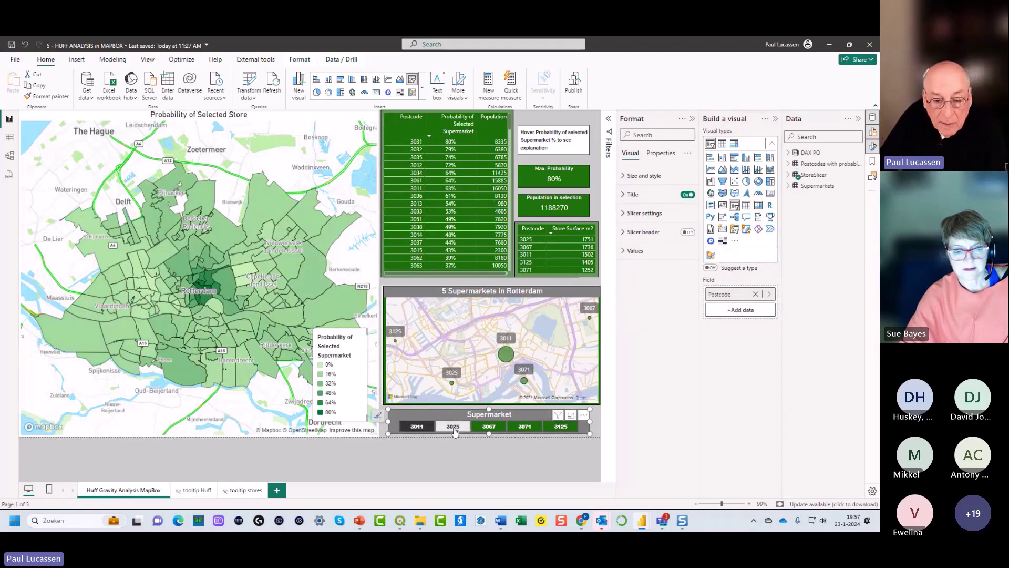
pyautogui.click(524, 427)
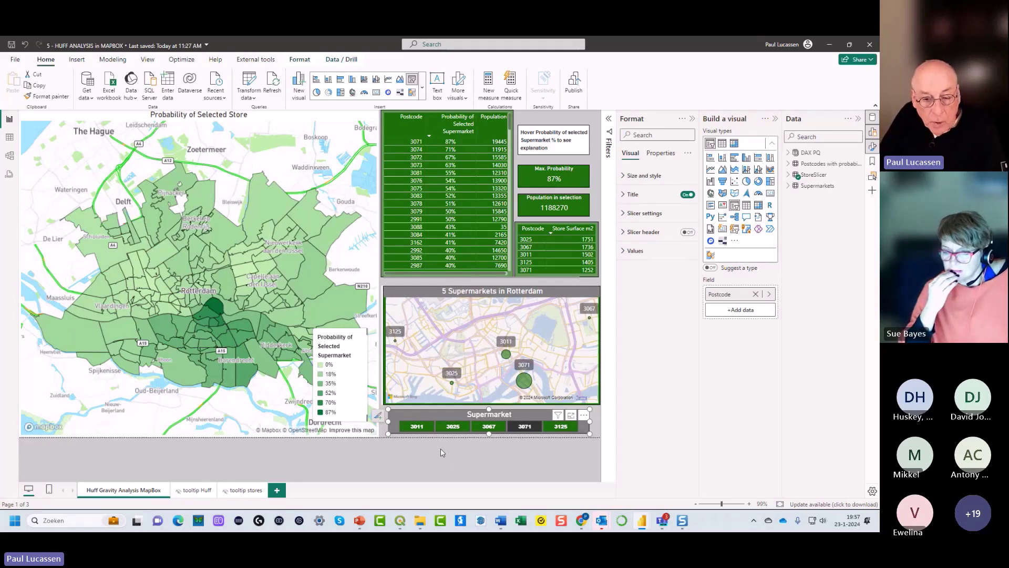
# View supermarket 3025 again, reselect 3071 and display the Huff gravity explanation from the postcode probability table
pyautogui.click(460, 429)
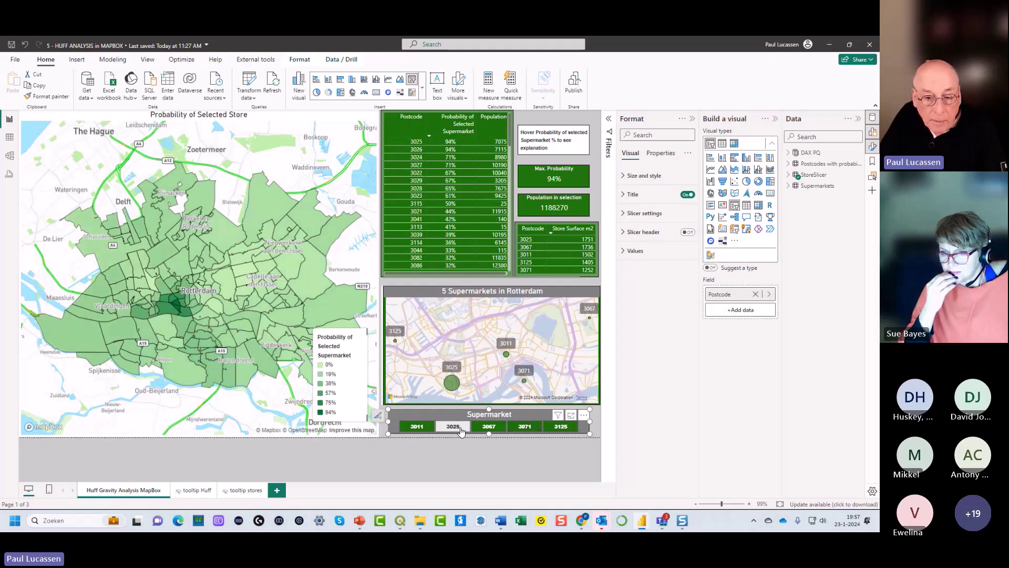
pyautogui.click(516, 429)
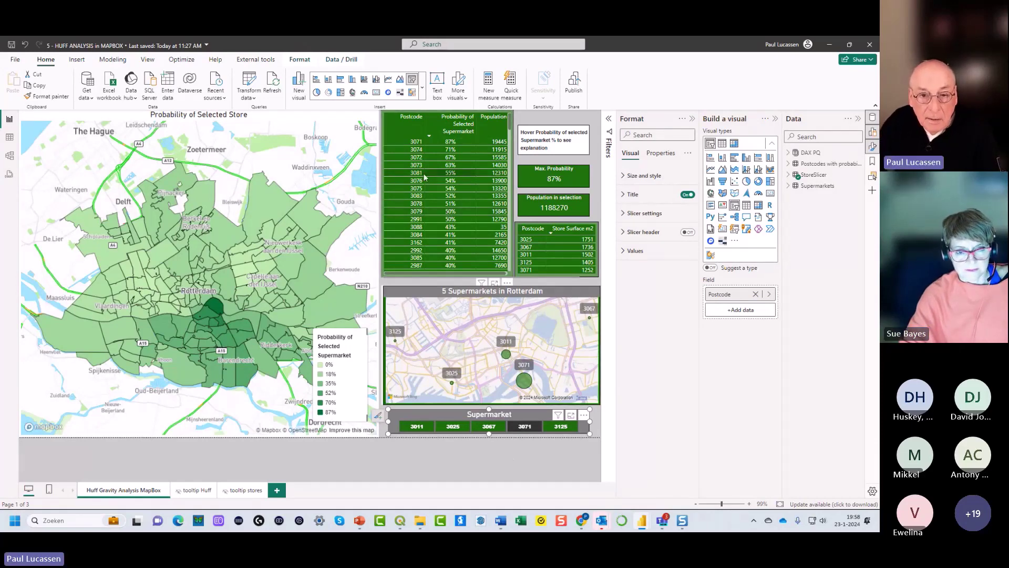
pyautogui.moveTo(420, 175)
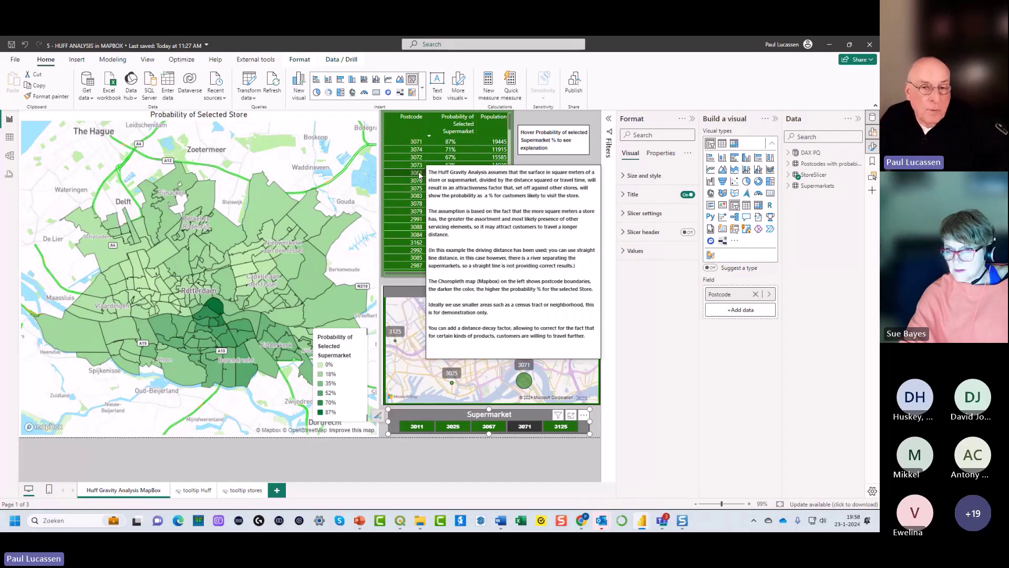